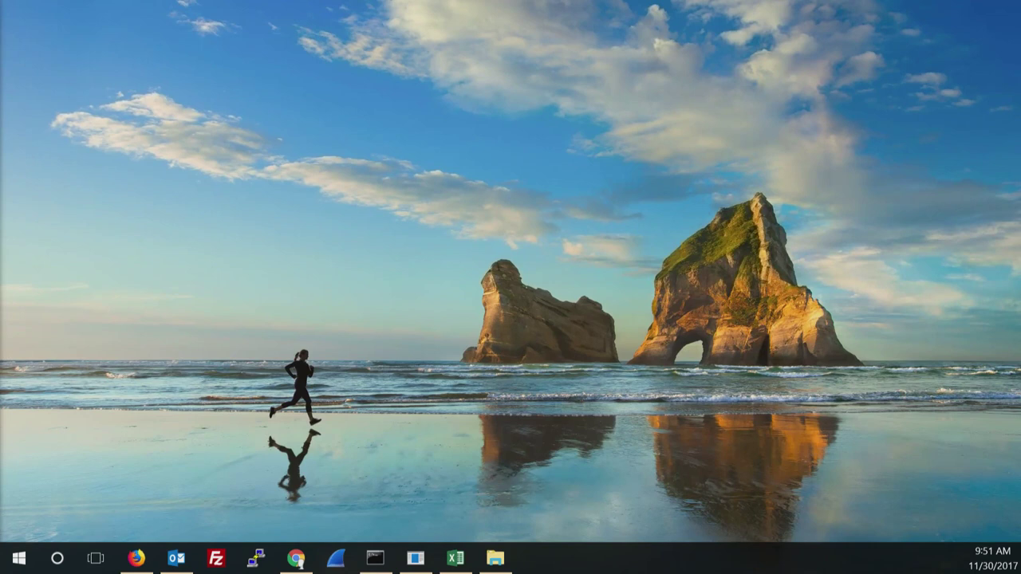
Duplicate the display with Win+P so the GWN7600LR login page appears on the second screen.
key(super+p)
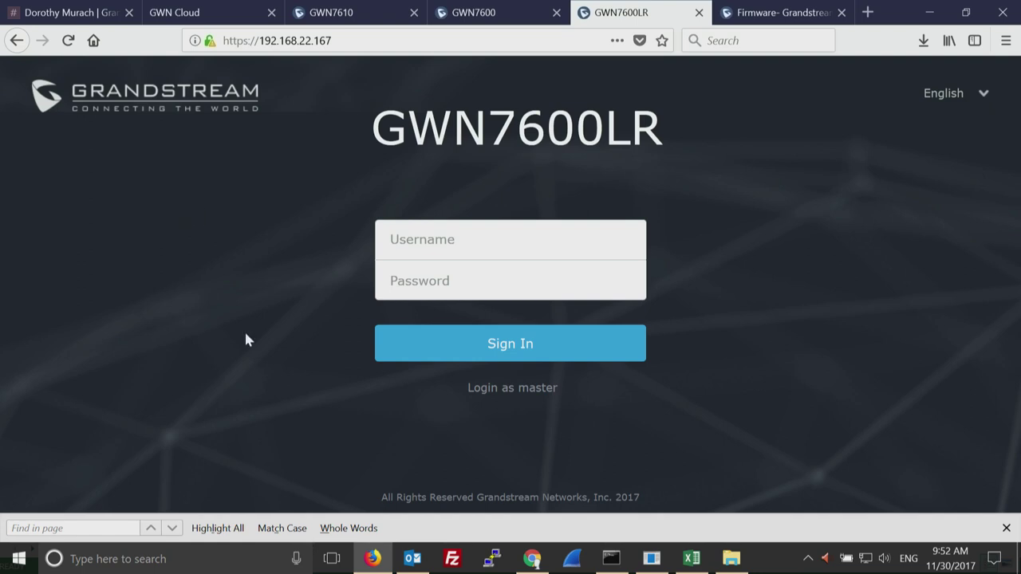
Close the find bar and look through the GWN7610, GWN7600 and GWN7600LR login tabs.
click(1006, 528)
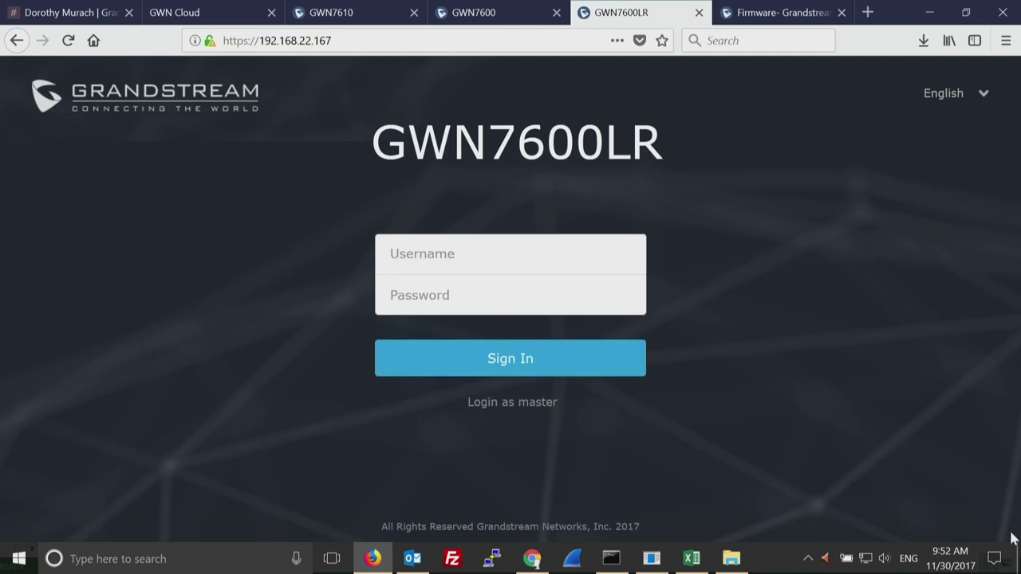
click(346, 18)
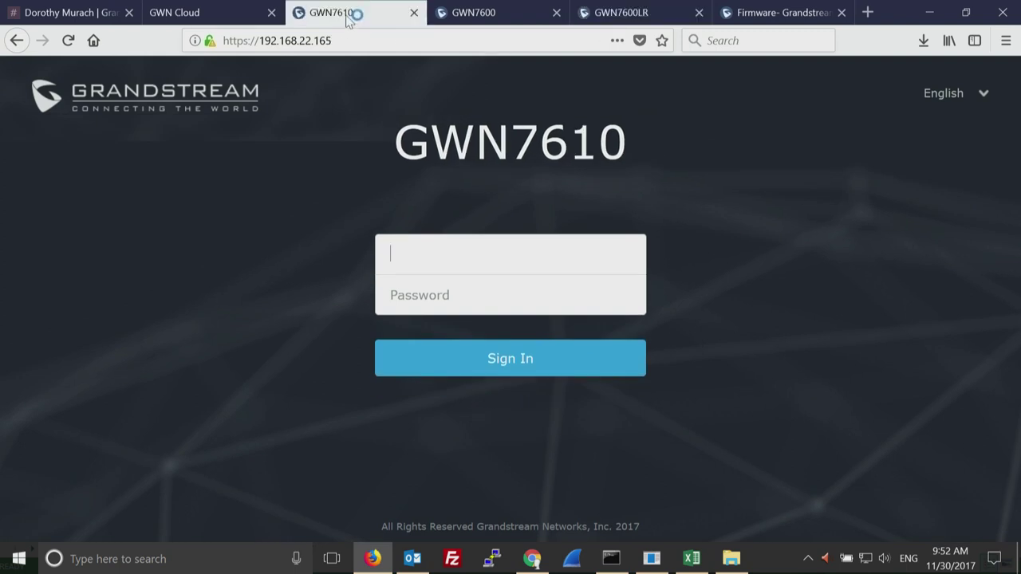
click(480, 15)
click(632, 15)
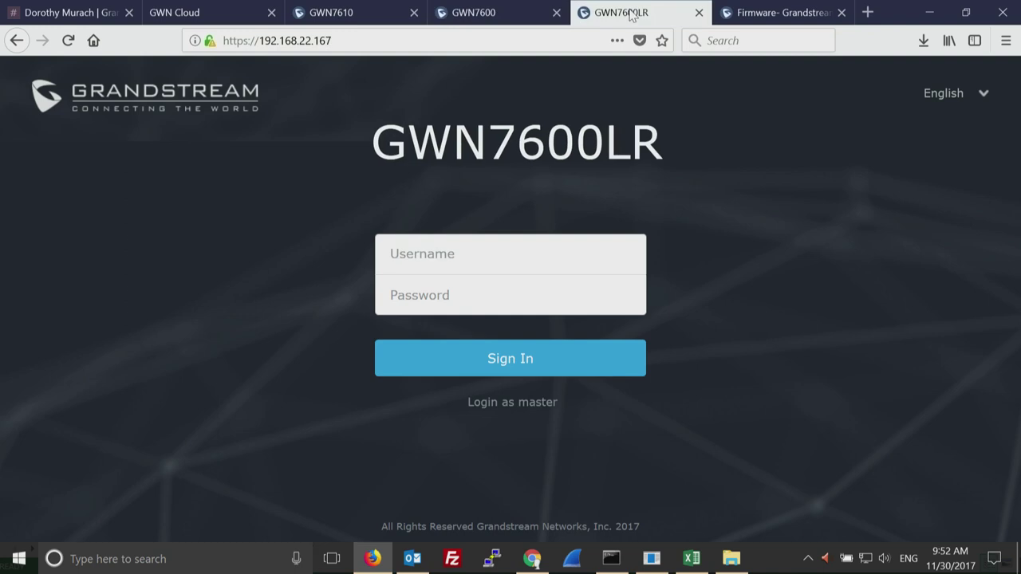
click(338, 17)
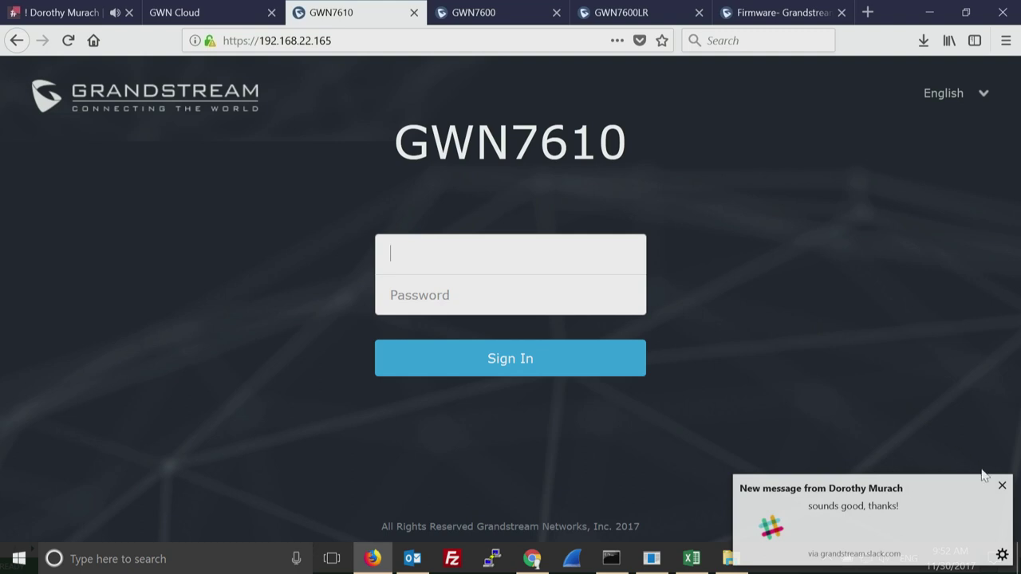
Dismiss the chat notification and close its tab, then check the firmware page and return to GWN7610.
click(1005, 490)
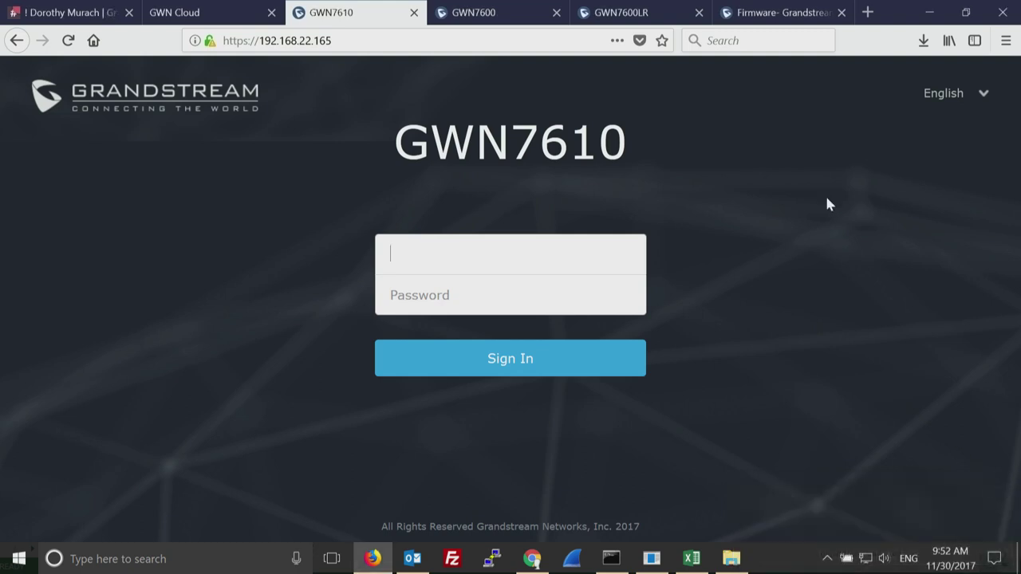
click(129, 13)
click(740, 16)
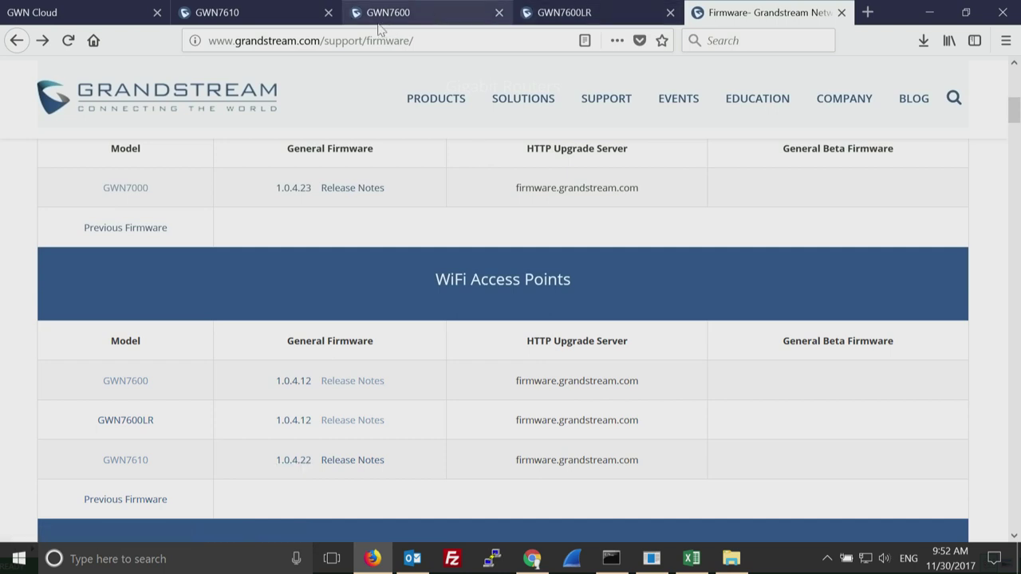
click(270, 13)
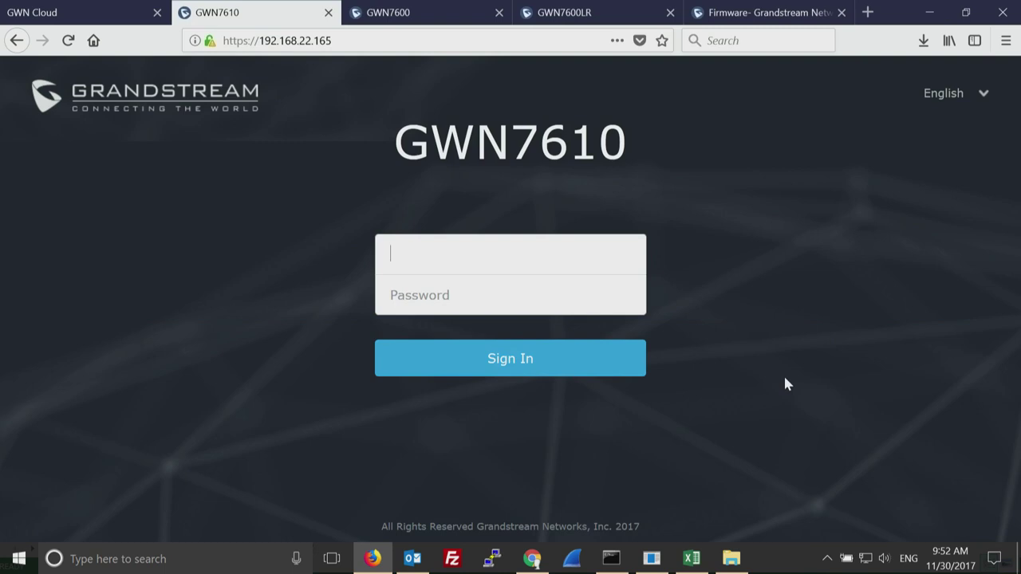
click(652, 560)
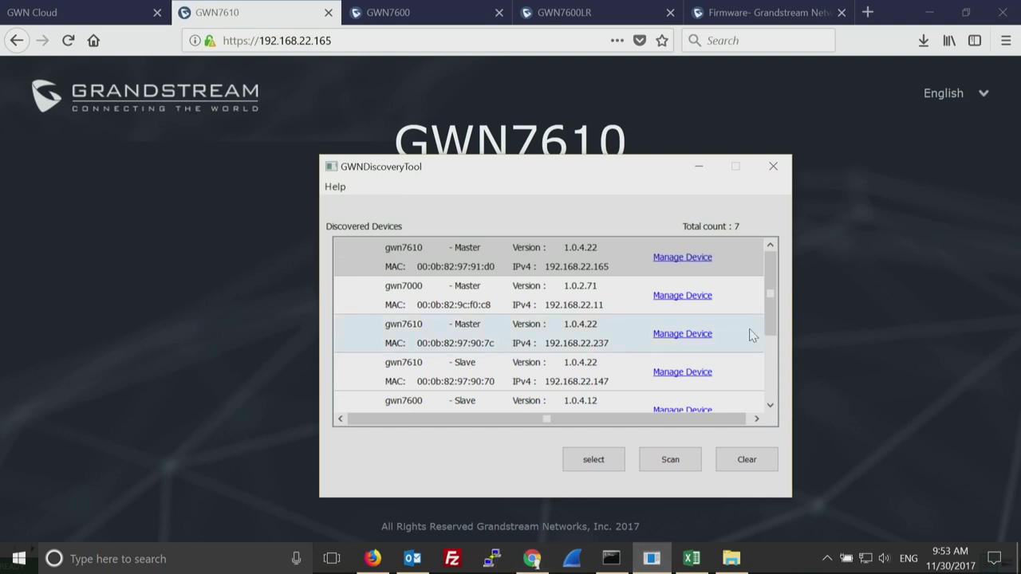
mouse_move(770, 303)
mouse_down()
mouse_move(768, 375)
mouse_move(768, 311)
mouse_up()
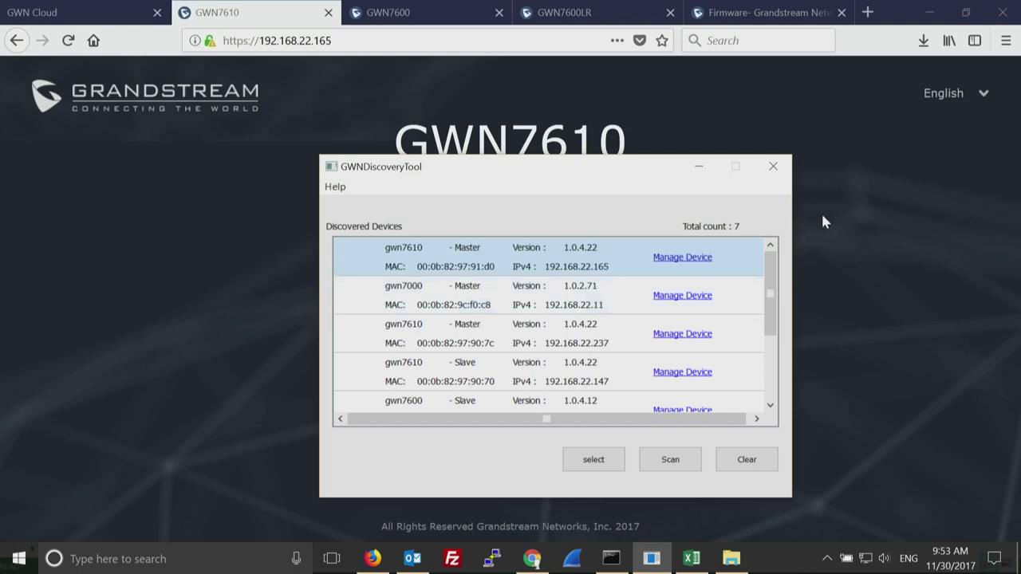
click(838, 193)
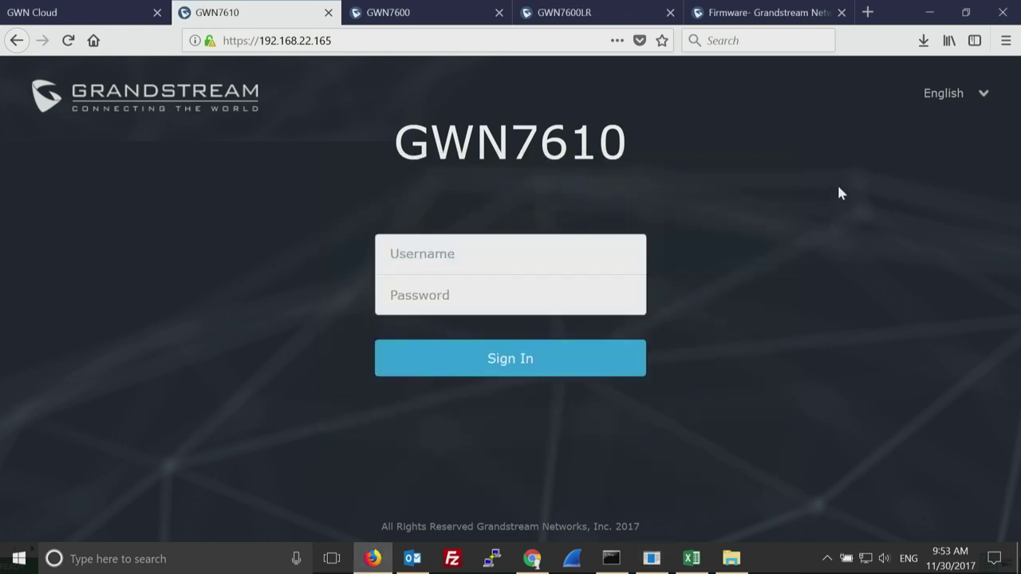
Sign in to the GWN7610 with the username and password, fixing a mistyped password.
click(481, 252)
key(Tab)
key(BackSpace)
key(BackSpace)
key(BackSpace)
key(BackSpace)
key(BackSpace)
key(Return)
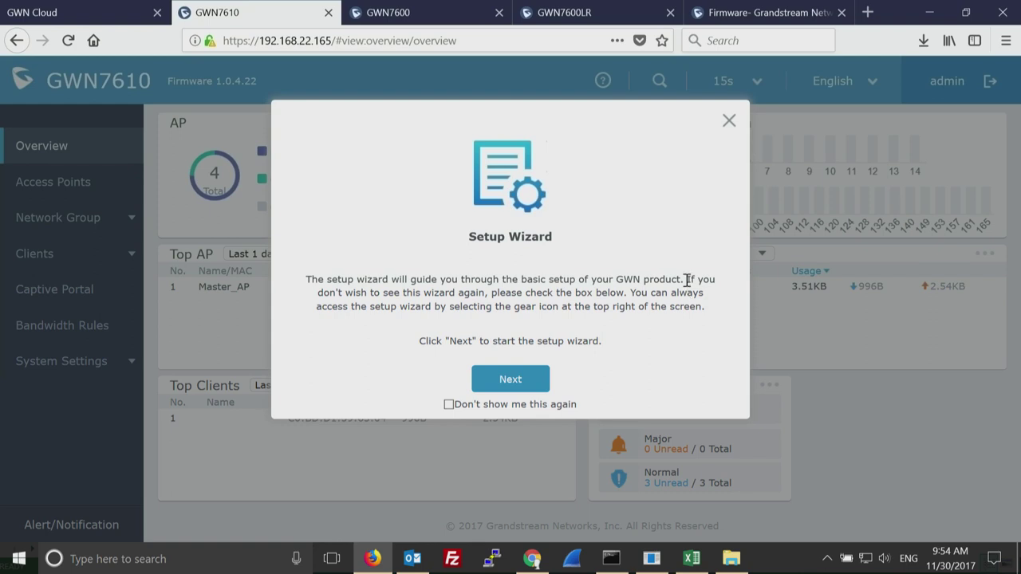
Close the Setup Wizard and open Access Points, highlighting Master_AP's Master status and firmware 1.0.4.22.
click(729, 121)
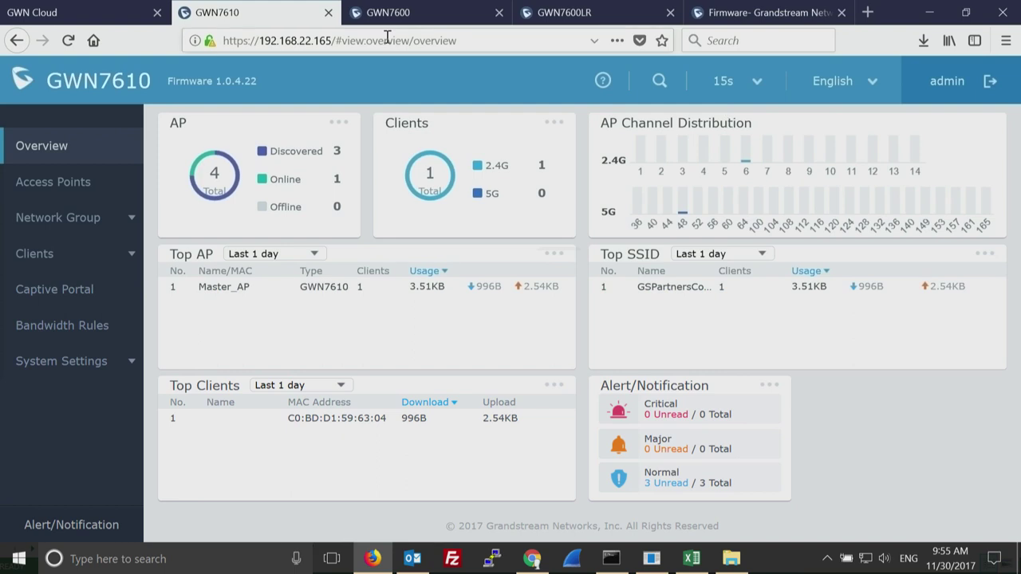
click(68, 185)
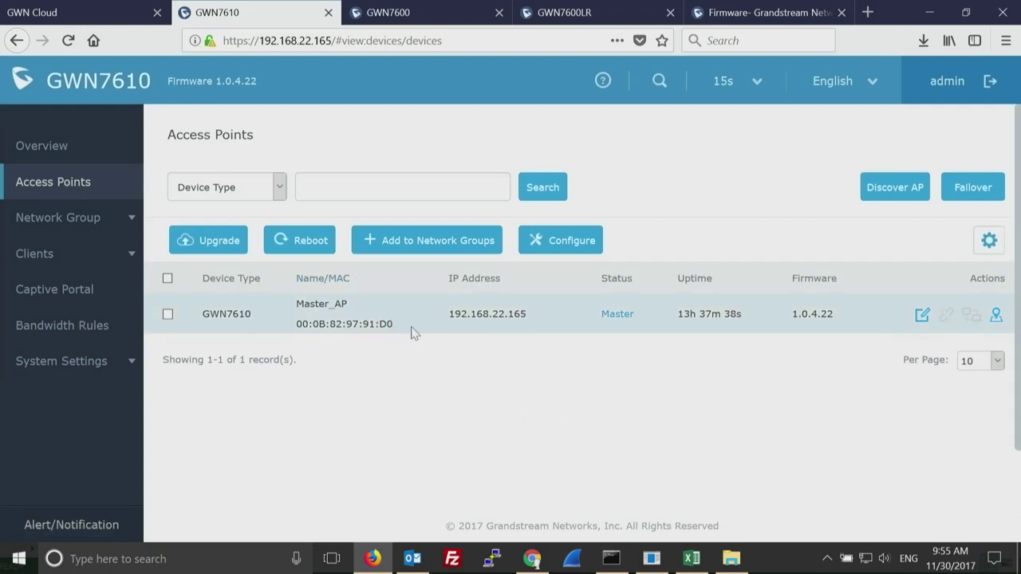
double_click(617, 316)
drag(825, 316, 791, 315)
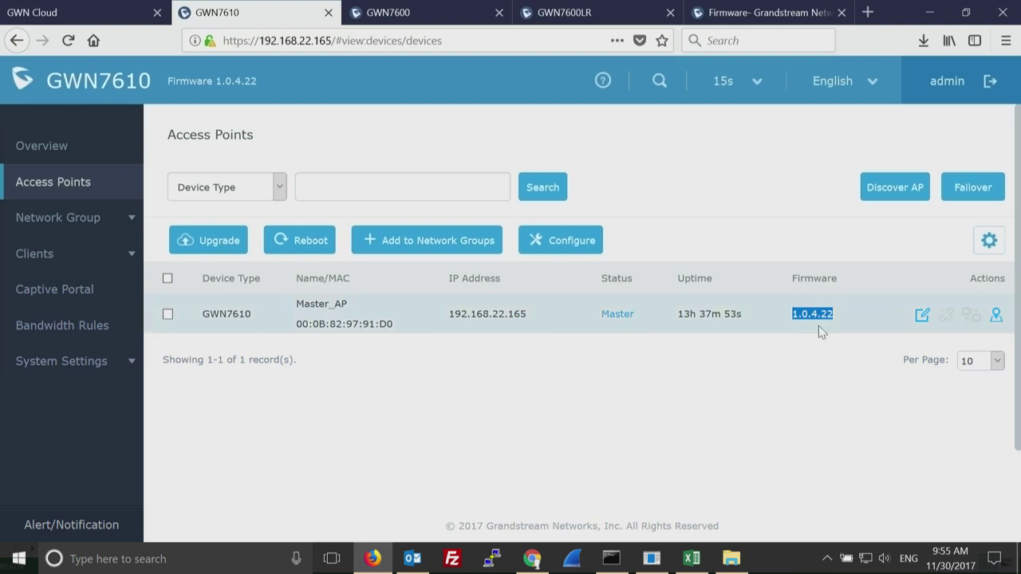
click(846, 324)
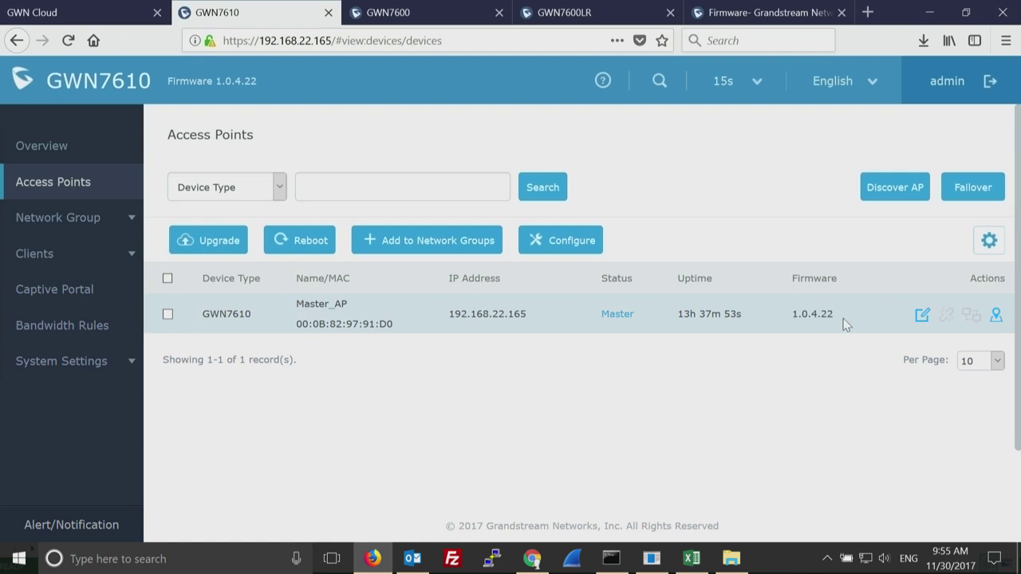
double_click(828, 314)
click(105, 364)
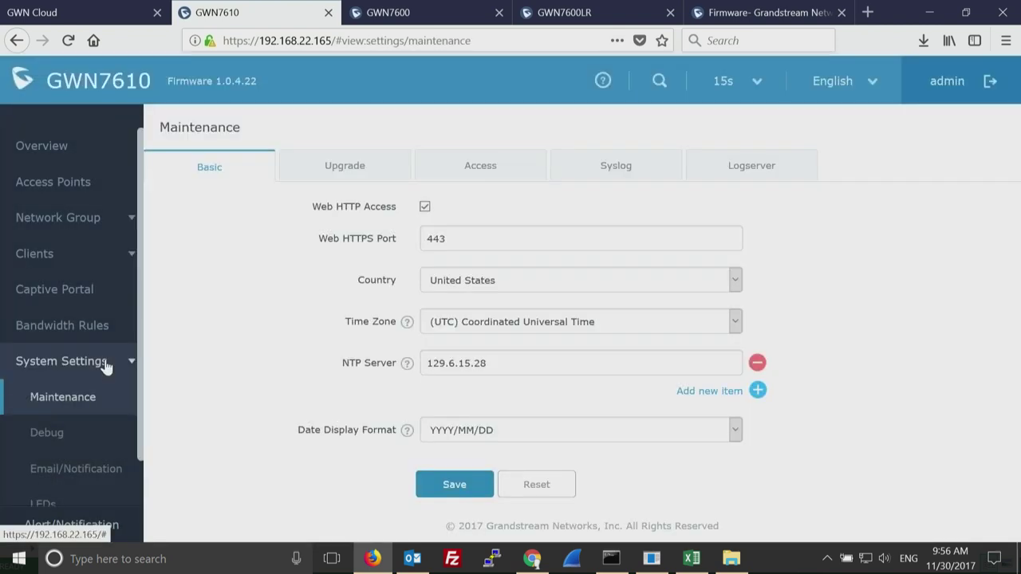
click(343, 169)
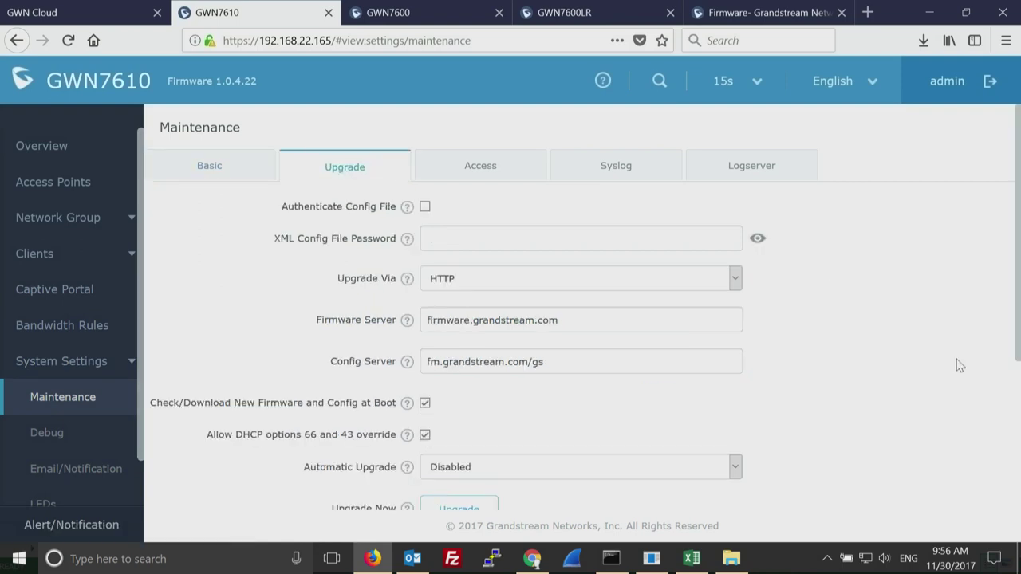
drag(583, 322, 397, 322)
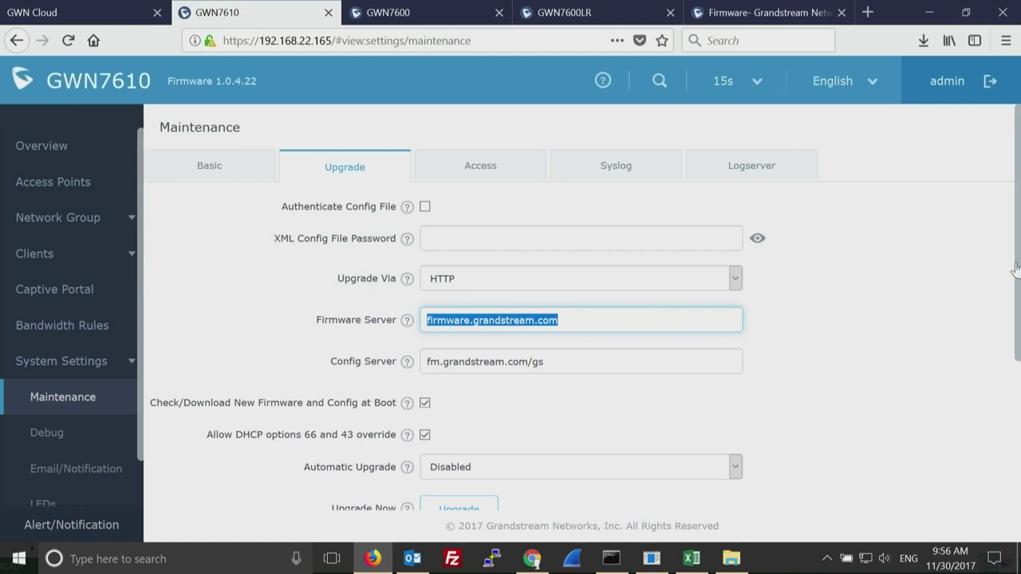
drag(1014, 274, 1013, 373)
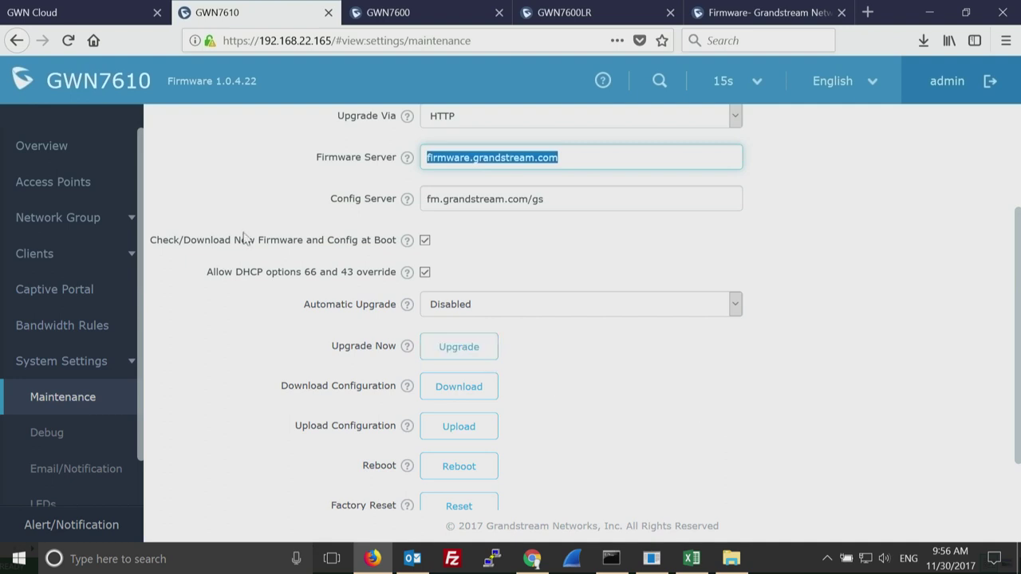
click(62, 183)
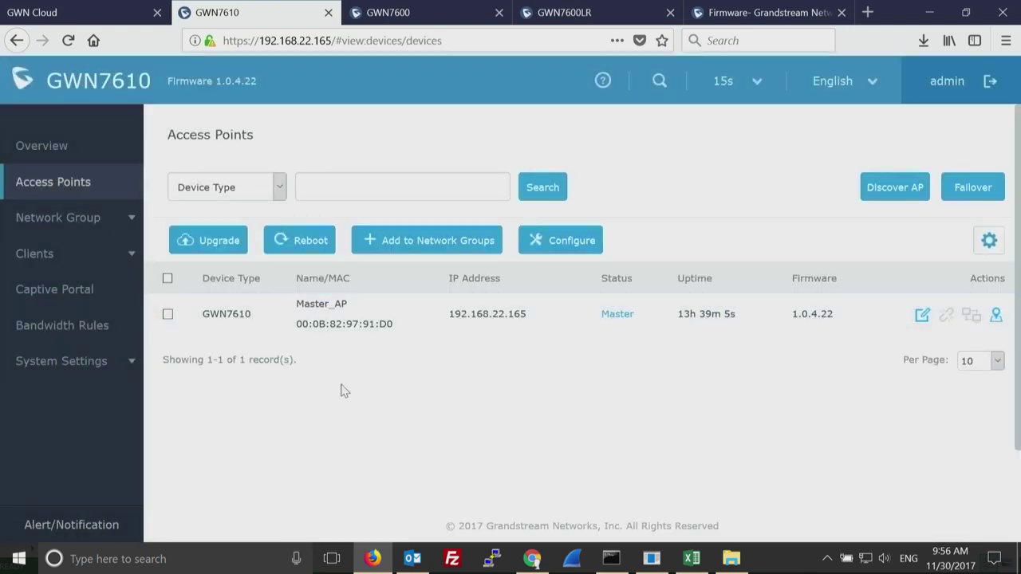
Discover access points and pair the GWN7600LR at 192.168.22.167.
click(904, 189)
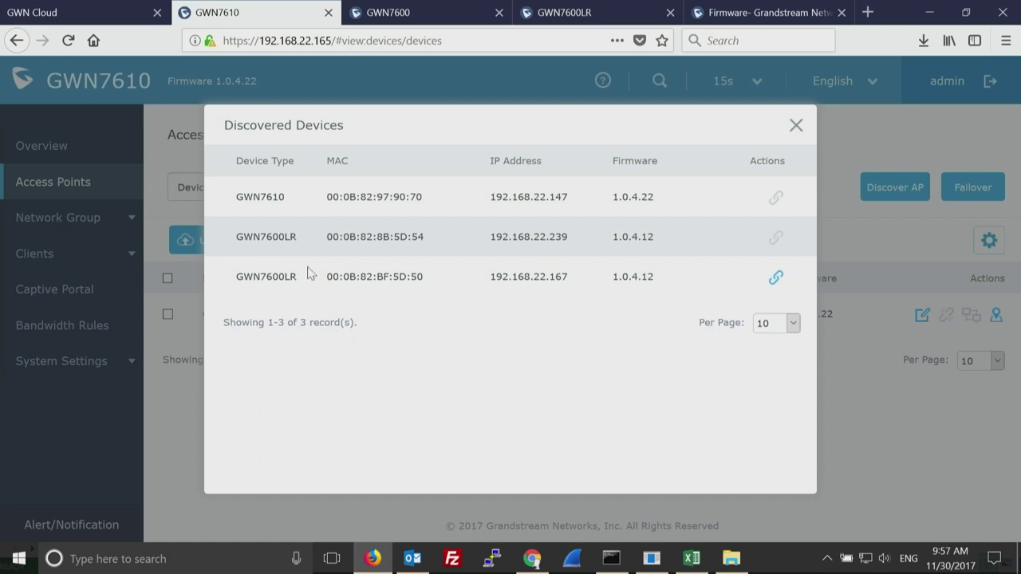
double_click(271, 274)
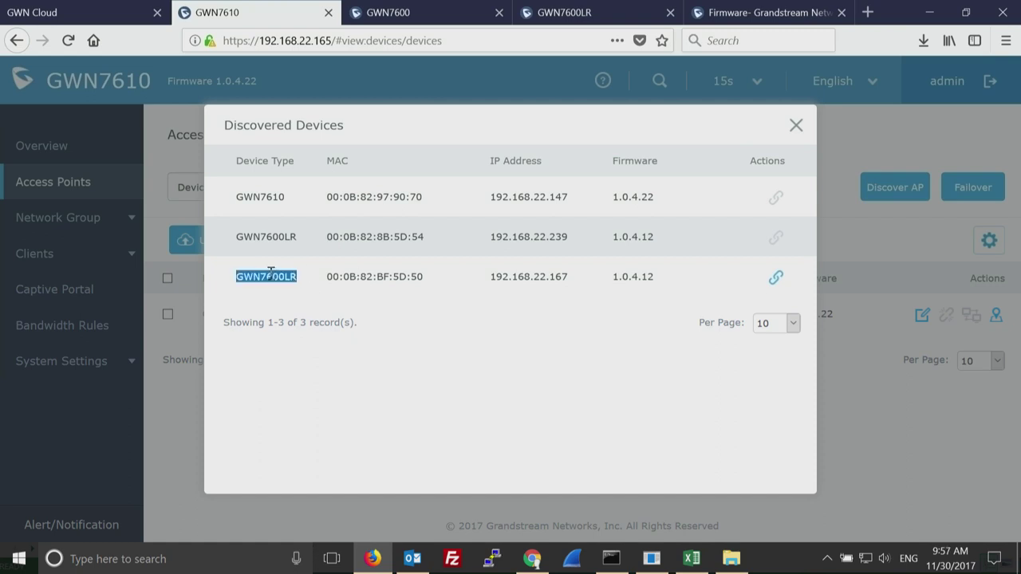
click(776, 279)
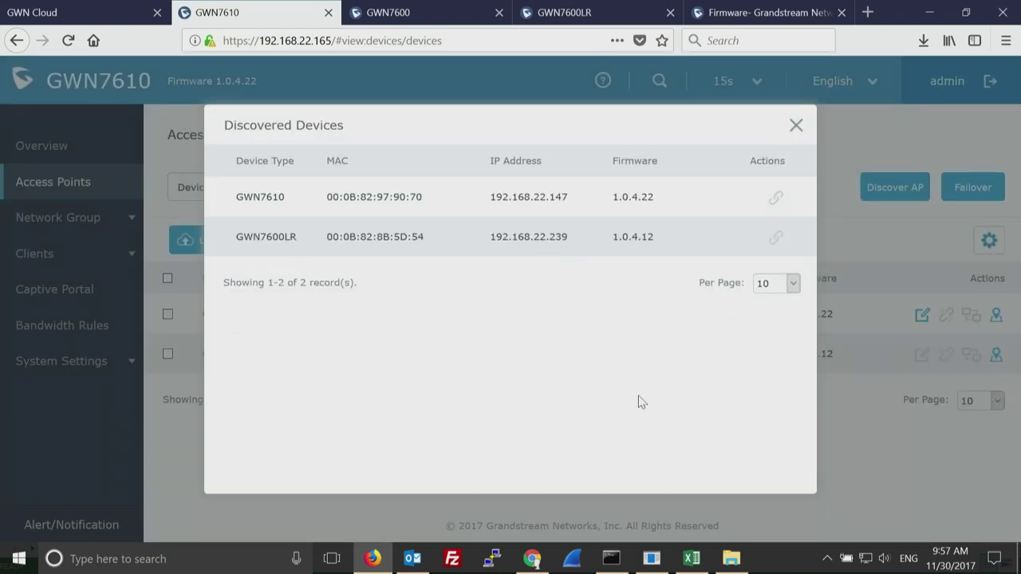
click(796, 125)
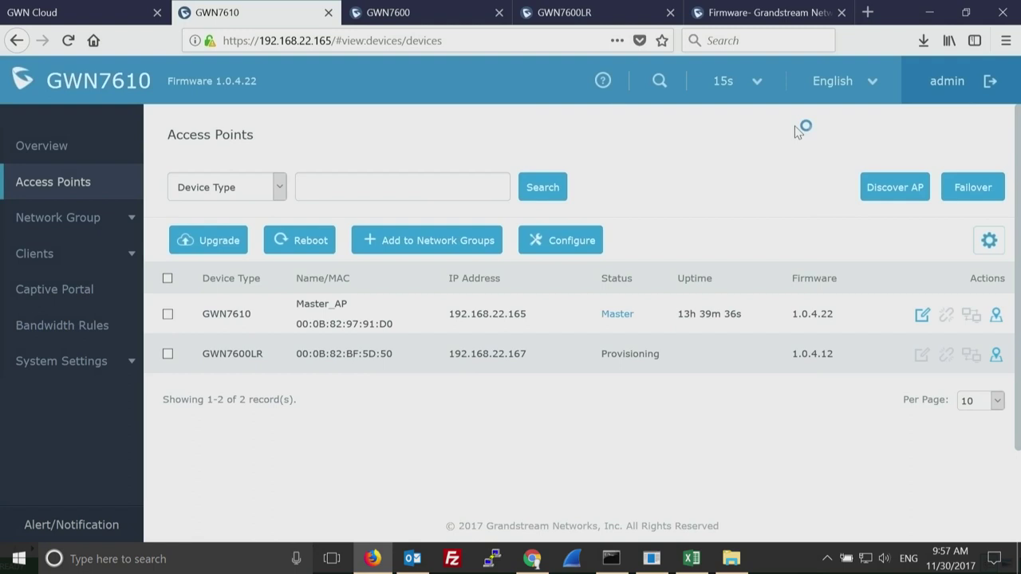
Highlight the new GWN7600LR's name and Provisioning status, then tick its checkbox.
double_click(248, 353)
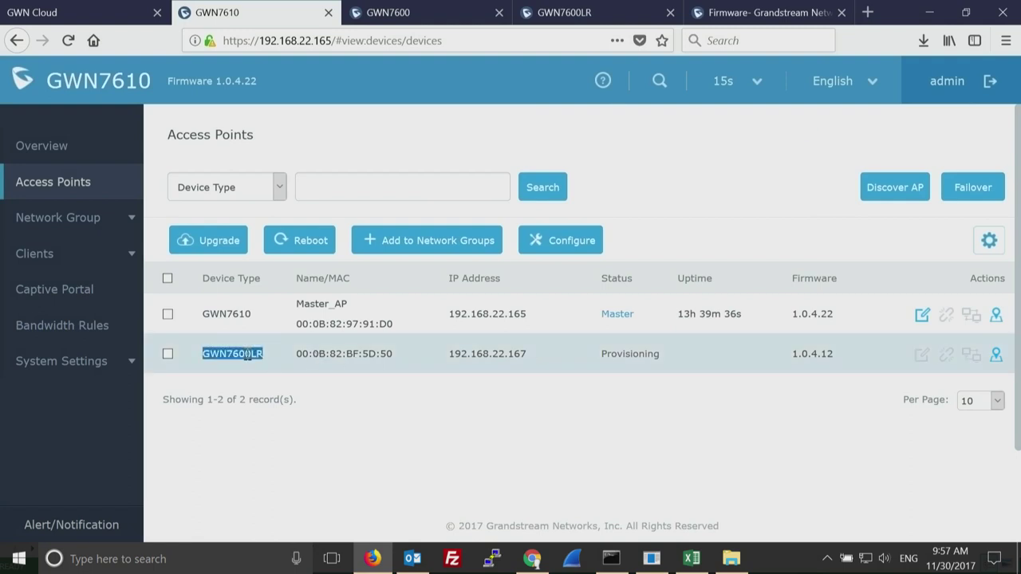
double_click(615, 353)
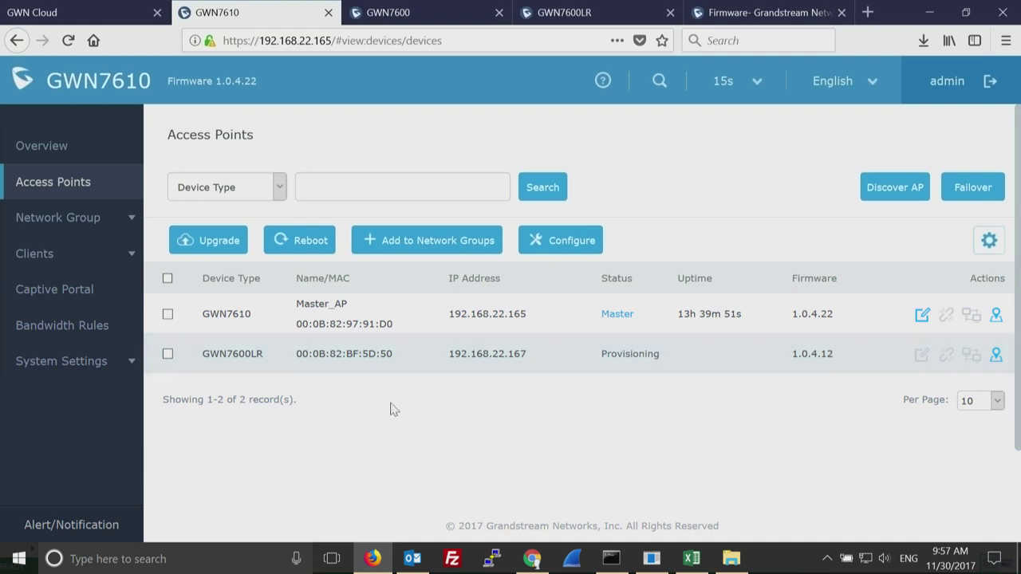
click(167, 355)
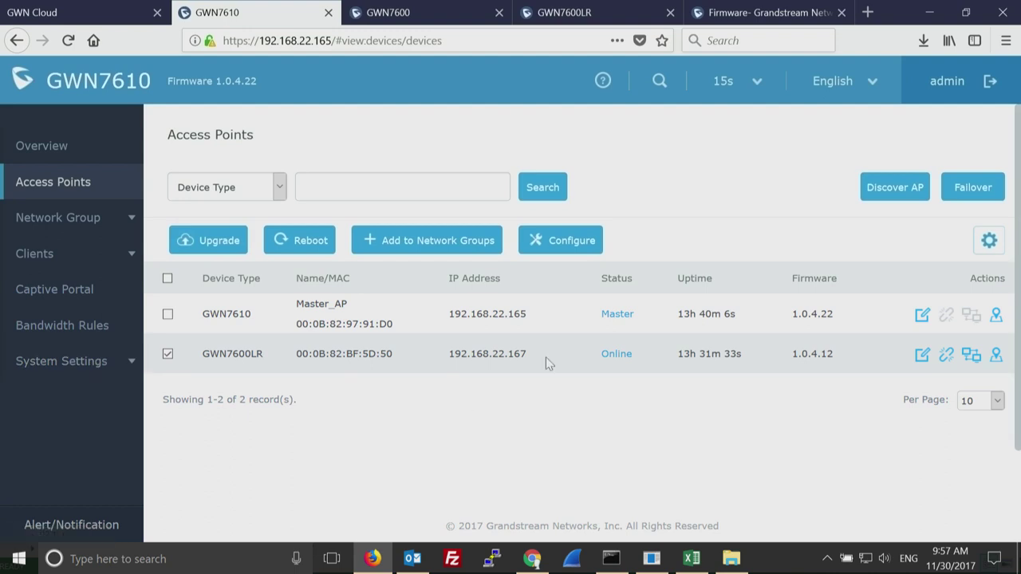
Compare the GWN7610's Master status with the GWN7600LR's Online status and rerun AP discovery.
double_click(627, 315)
double_click(617, 354)
click(903, 191)
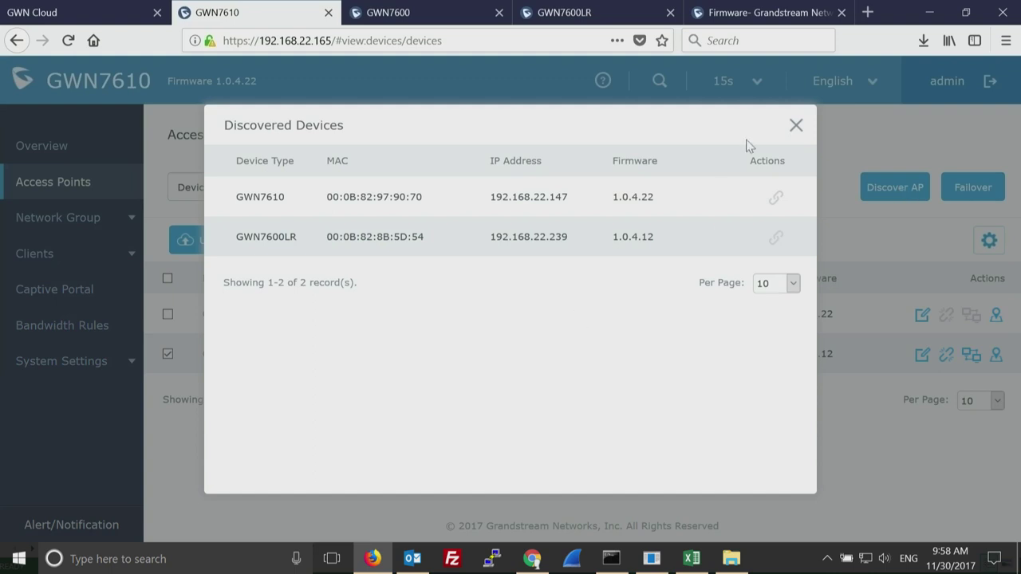
click(796, 127)
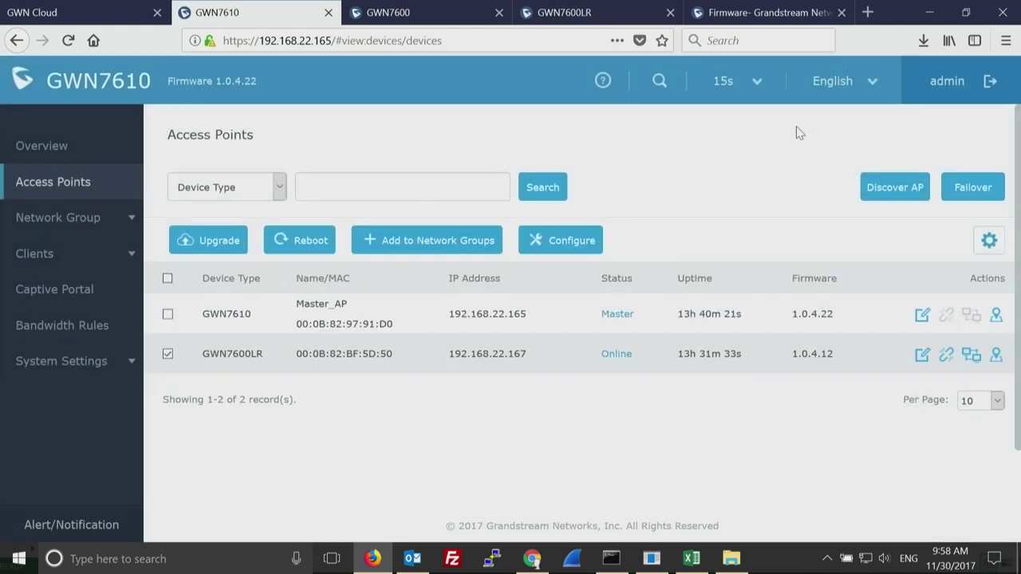
Open the GWN7600LR's device settings, scroll its status details and view its empty client list.
click(922, 356)
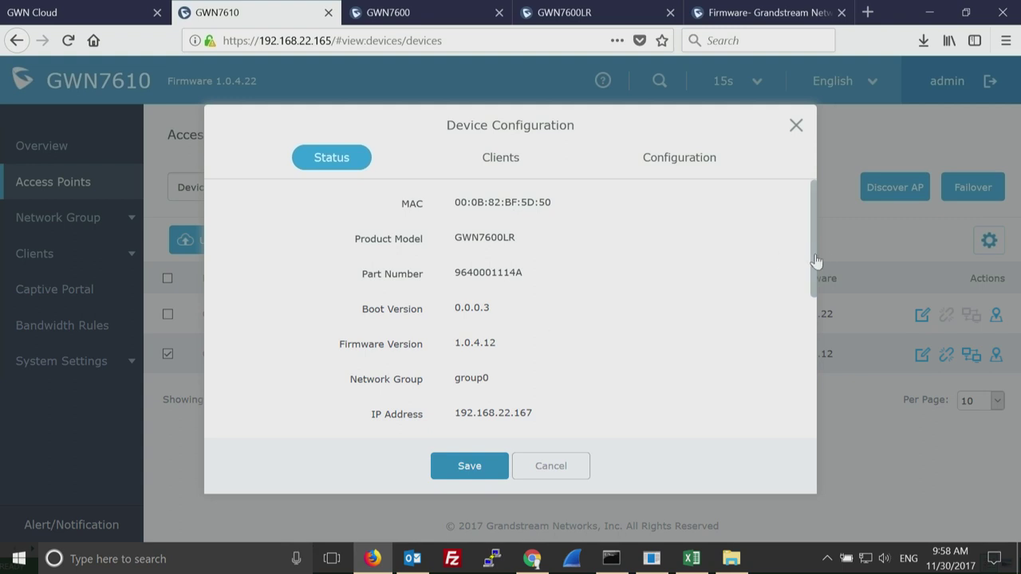
drag(816, 261, 805, 423)
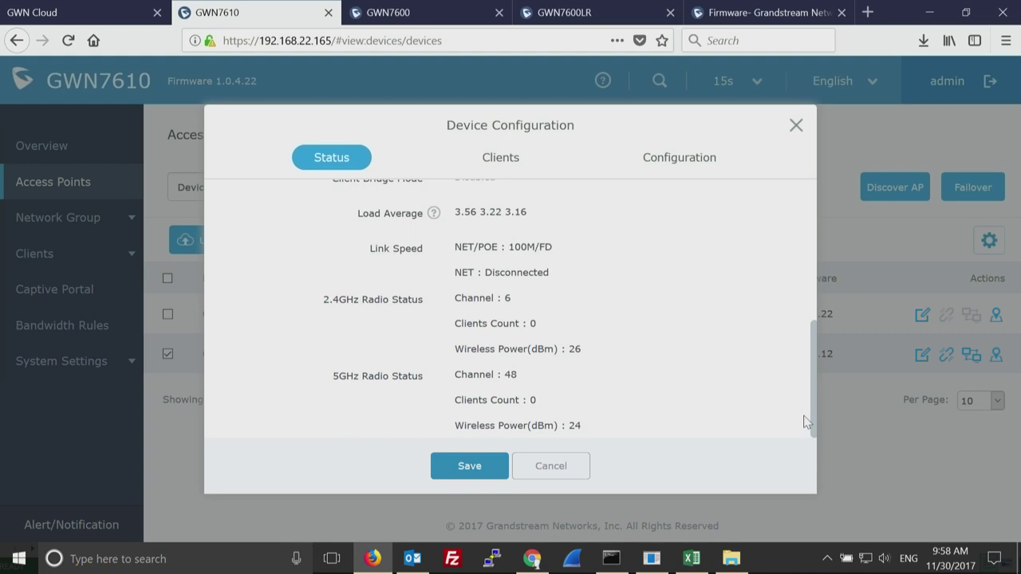
click(507, 160)
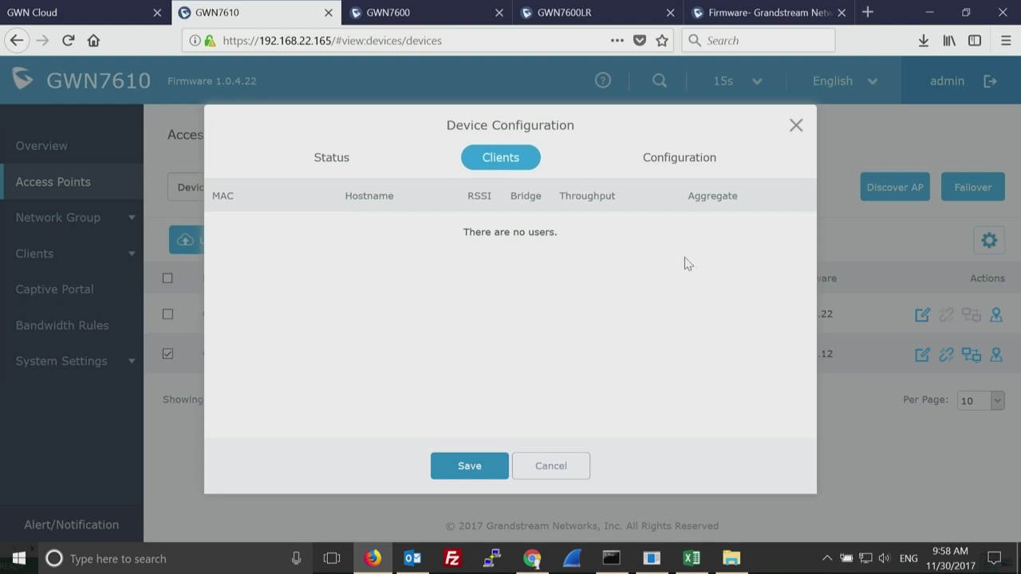
Set the GWN7600LR's device name to MainLobby on the Configuration tab.
click(680, 159)
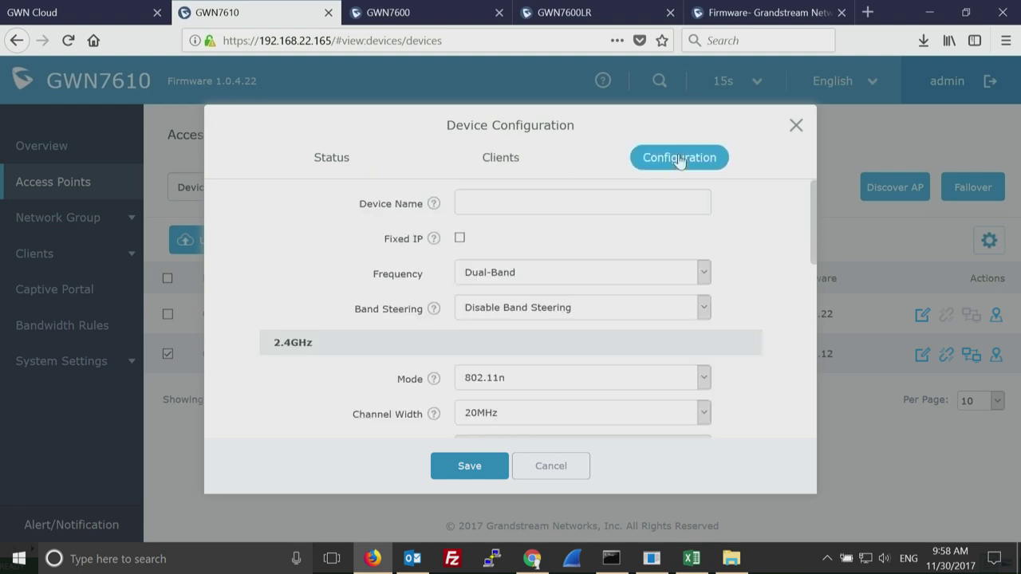
click(515, 204)
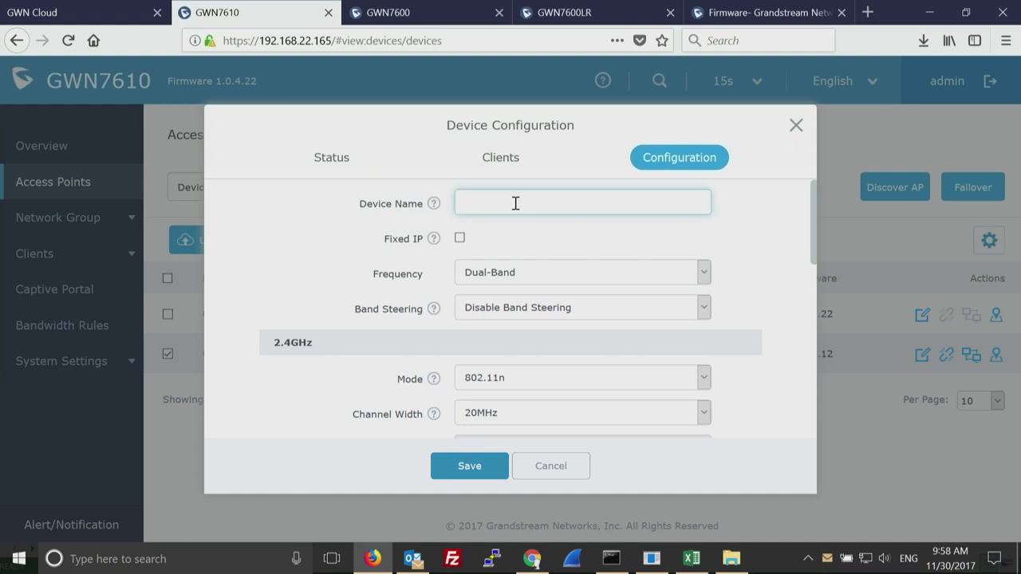
text(Front dis)
key(BackSpace)
key(BackSpace)
key(BackSpace)
key(BackSpace)
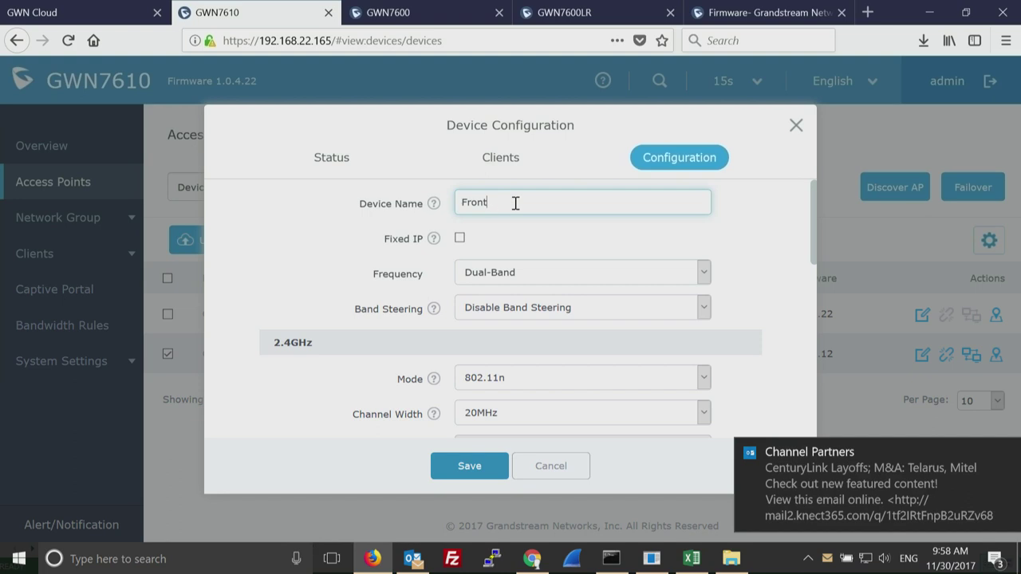
text(Door)
key(BackSpace)
key(BackSpace)
key(BackSpace)
key(BackSpace)
key(BackSpace)
key(BackSpace)
key(BackSpace)
key(BackSpace)
key(BackSpace)
text(MainLobby)
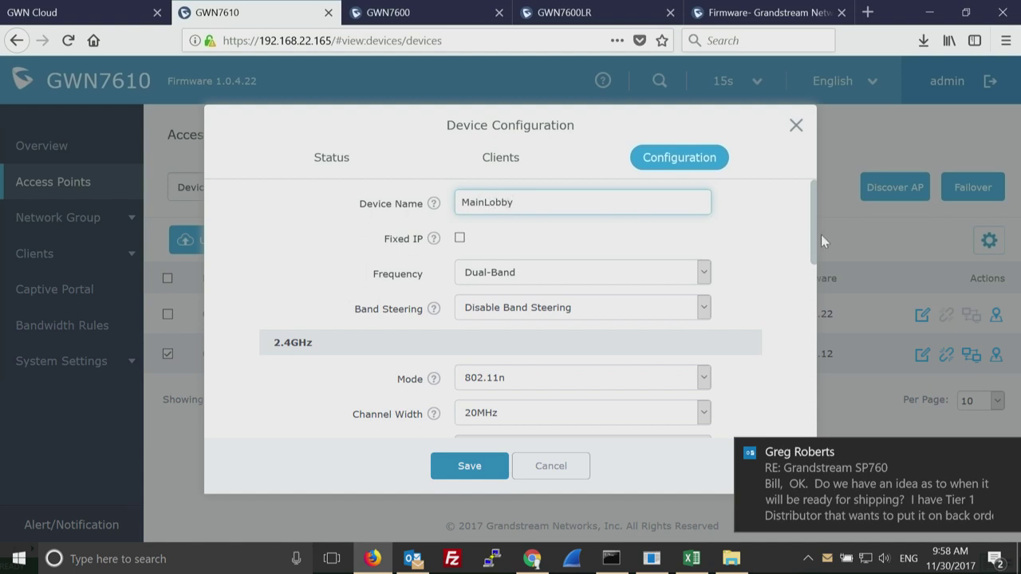
Close Outlook from the taskbar and scroll to the 2.4GHz radio settings (Channel Auto, Power High).
drag(812, 238, 812, 274)
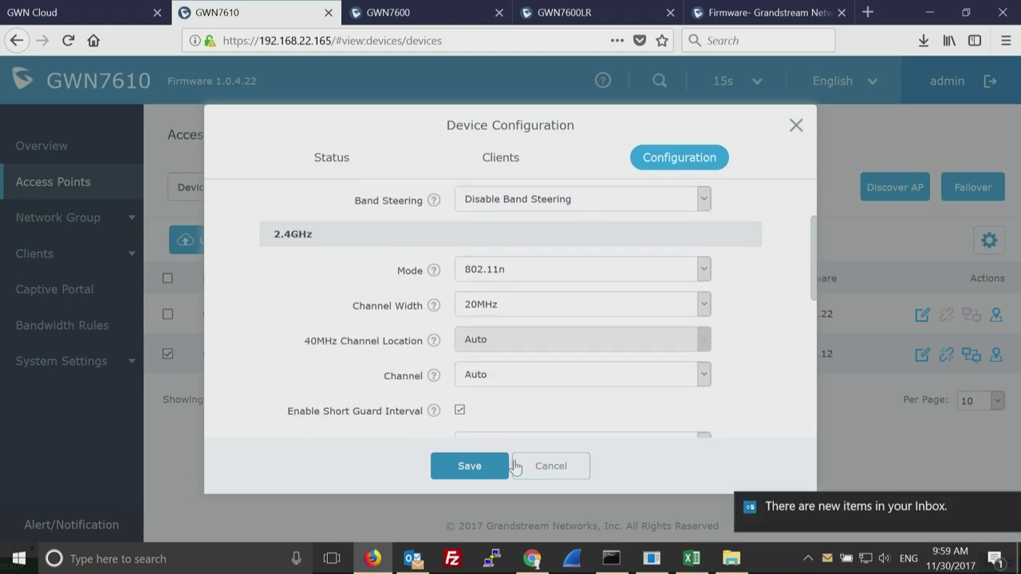
right_click(413, 558)
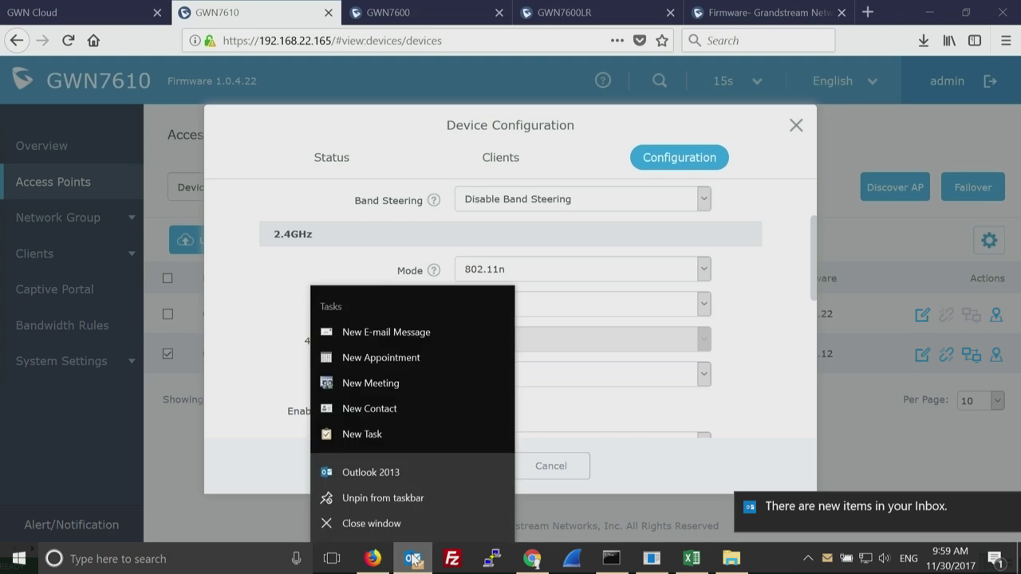
click(372, 523)
scroll(571, 367, up, 2)
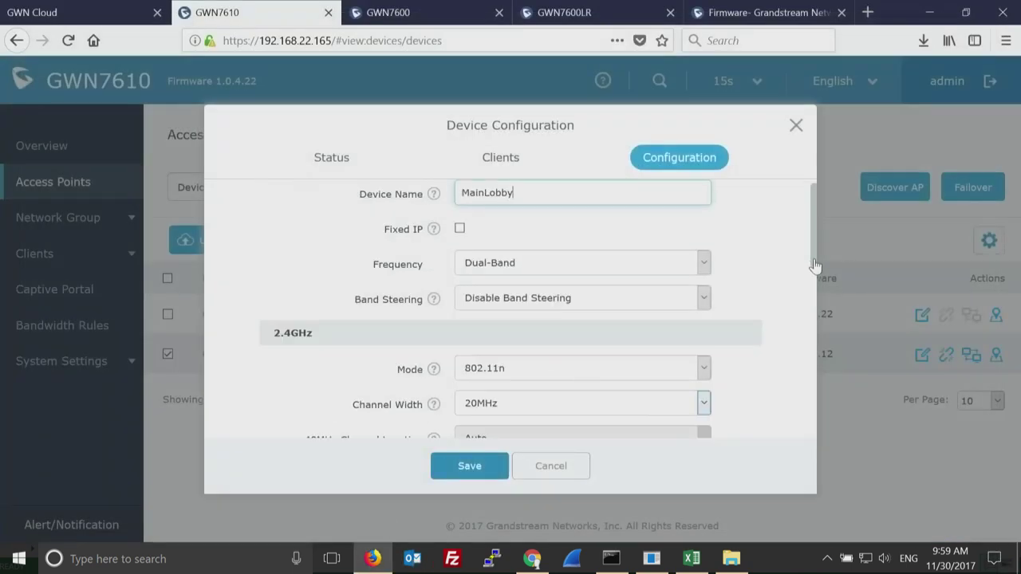
scroll(815, 247, down, 1)
scroll(815, 232, up, 2)
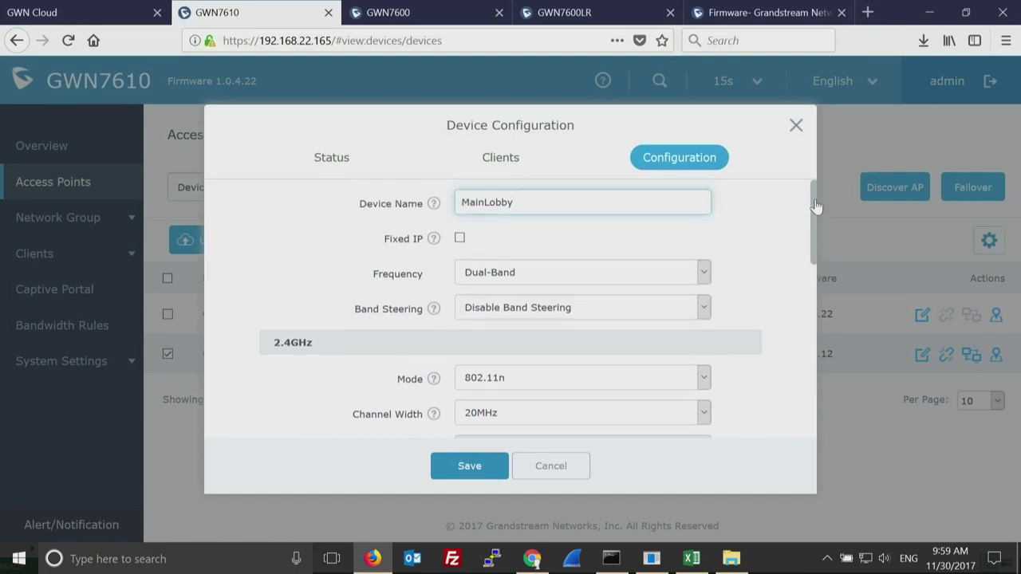
scroll(809, 257, down, 2)
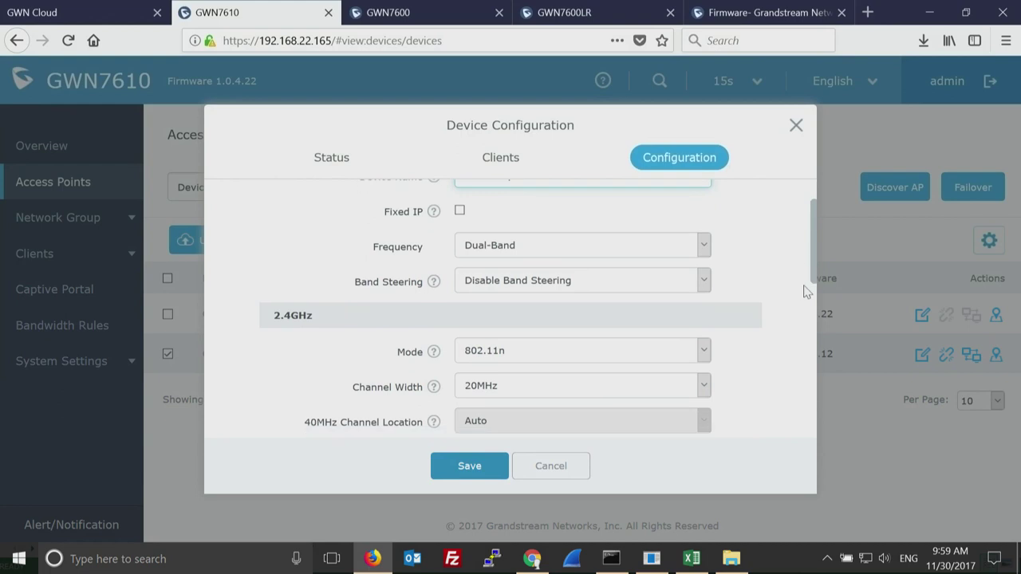
scroll(805, 292, down, 3)
scroll(803, 311, down, 3)
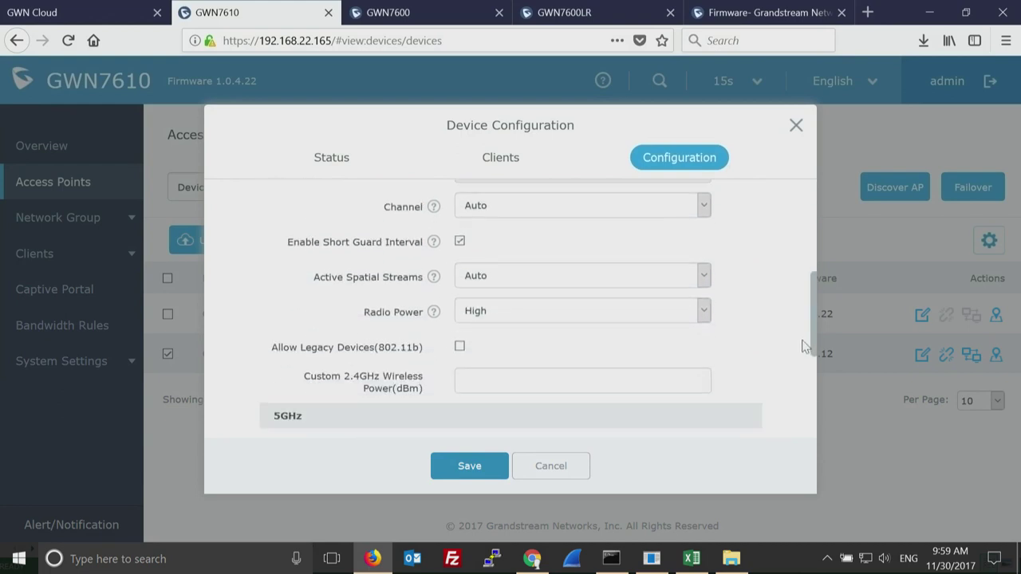
click(562, 316)
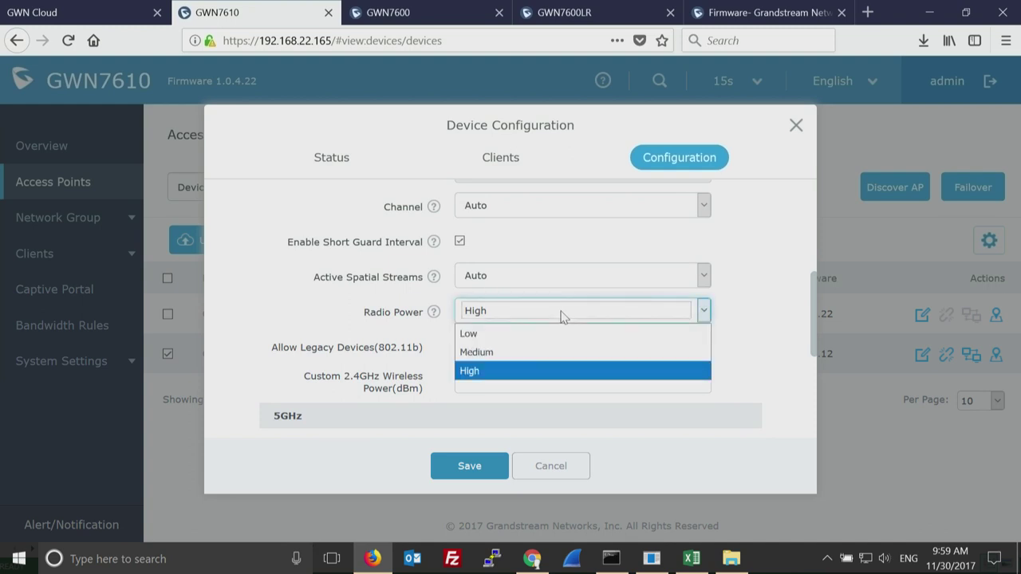
click(808, 320)
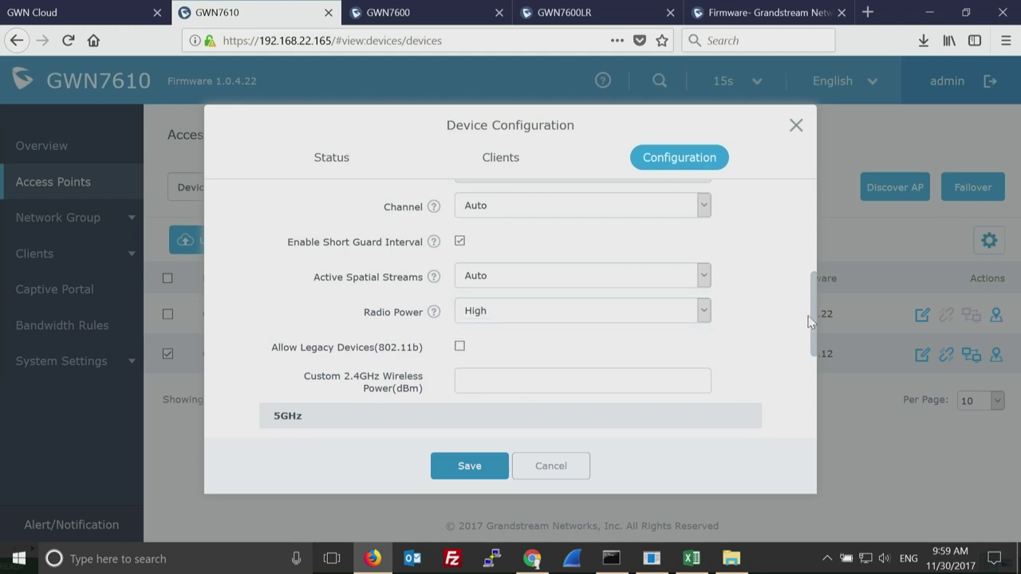
drag(809, 323, 806, 408)
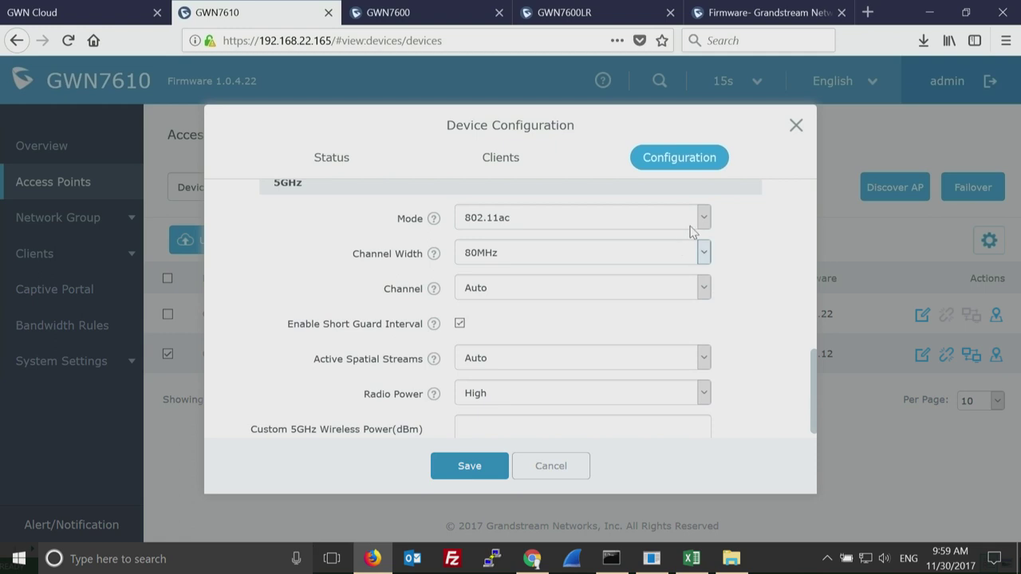
click(699, 220)
click(700, 219)
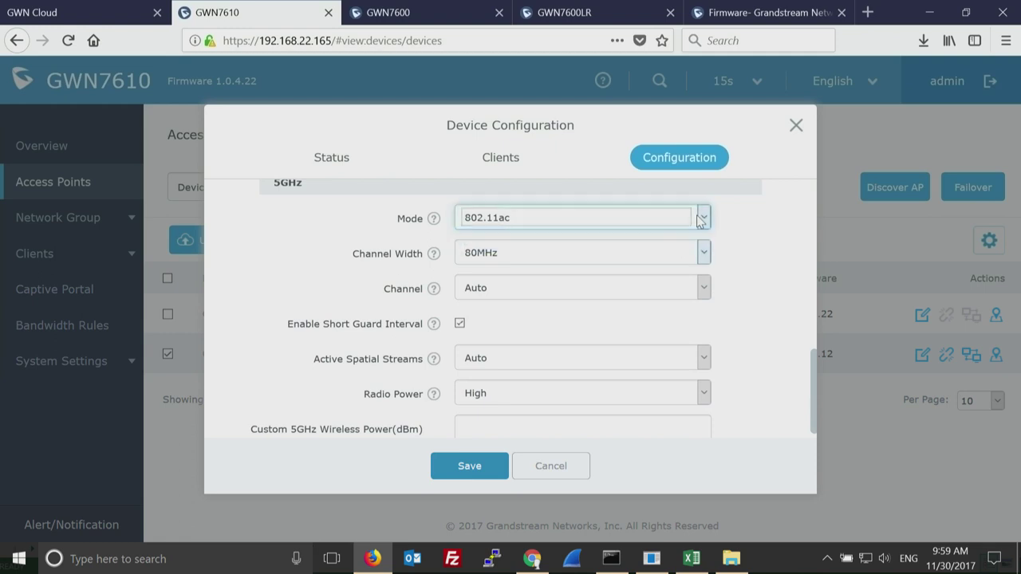
click(702, 254)
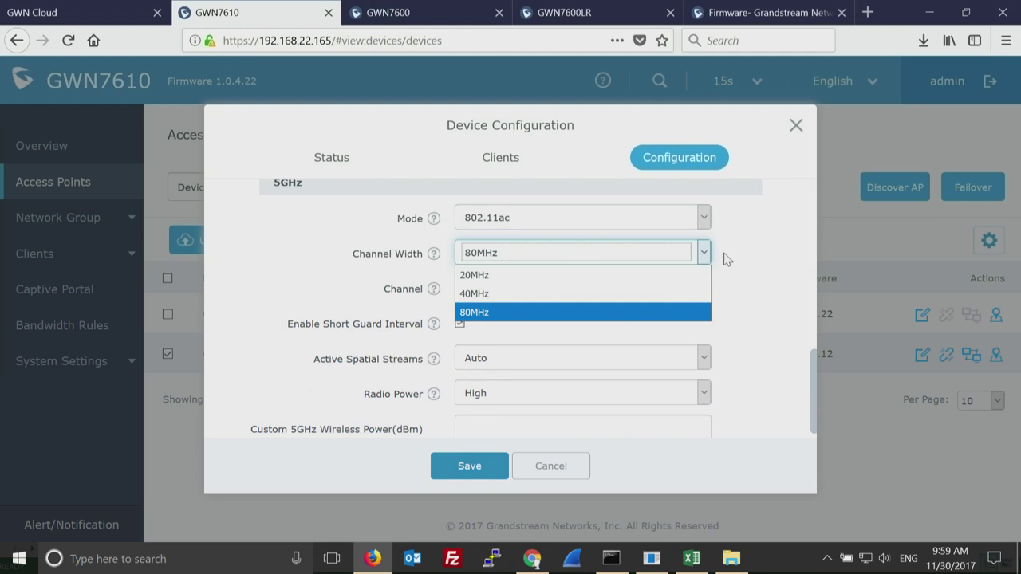
click(738, 274)
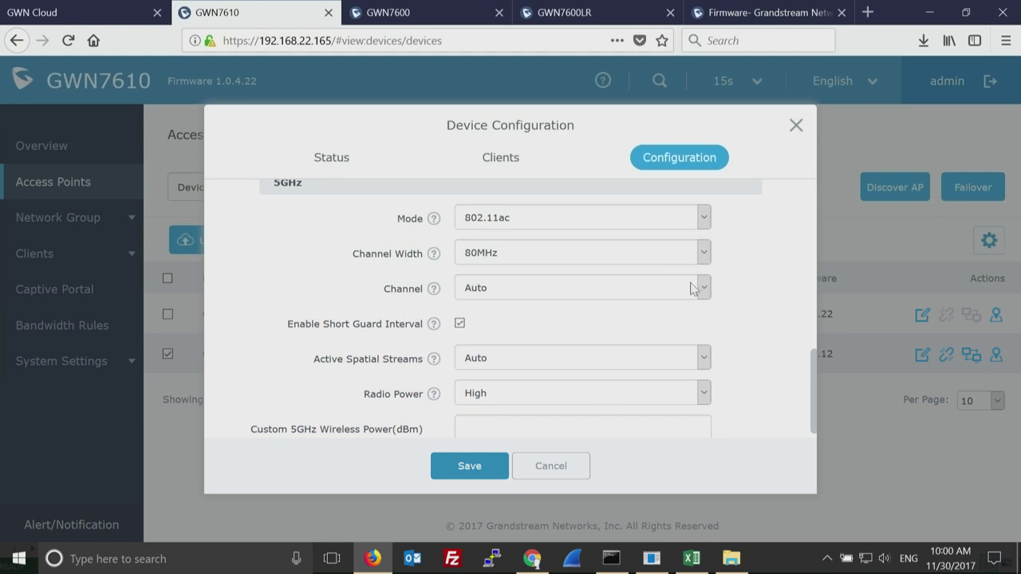
click(693, 288)
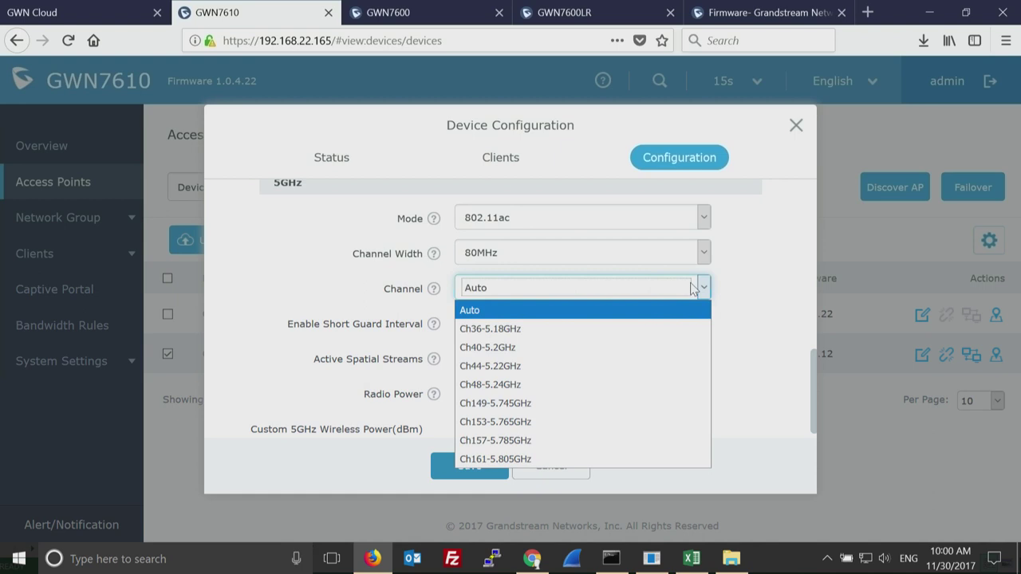
click(733, 304)
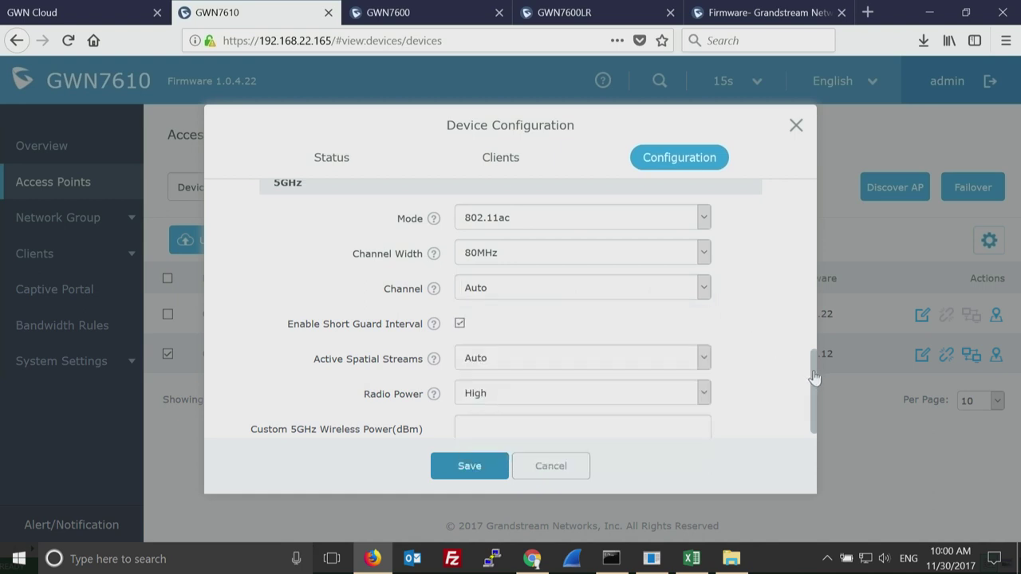
drag(814, 384, 811, 403)
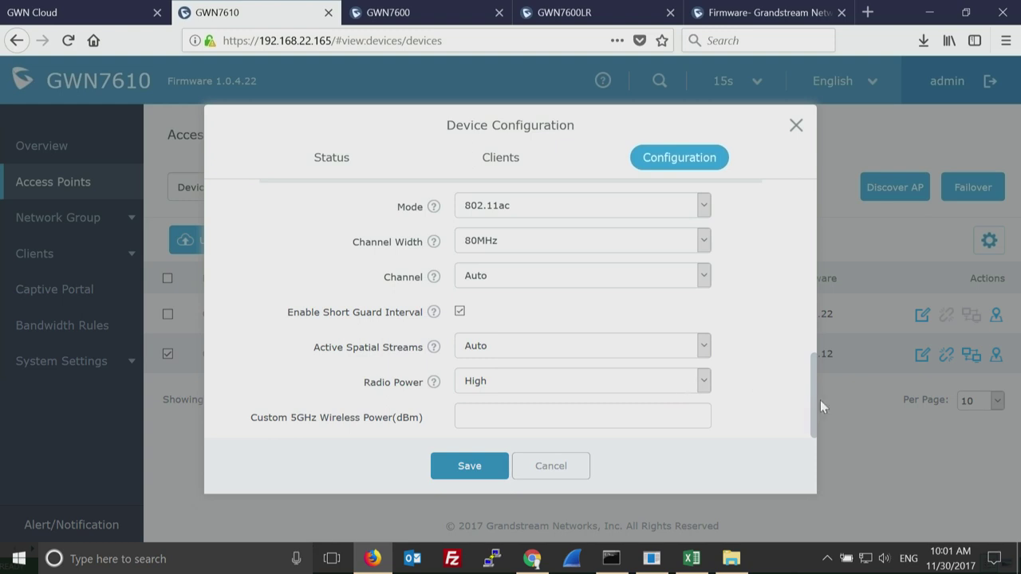
drag(814, 408, 814, 180)
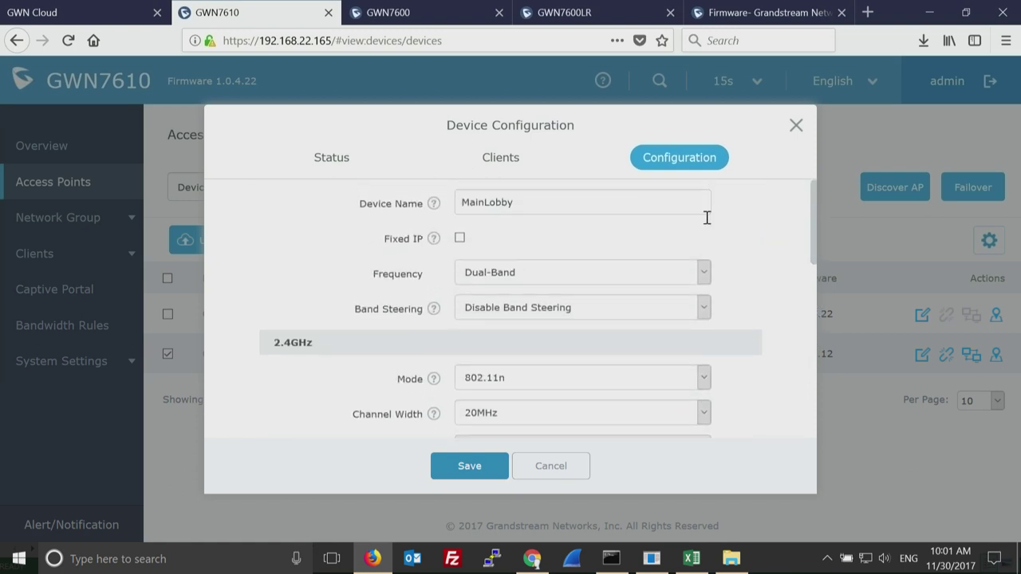
Keep Disable Band Steering selected and save the MainLobby configuration.
click(702, 309)
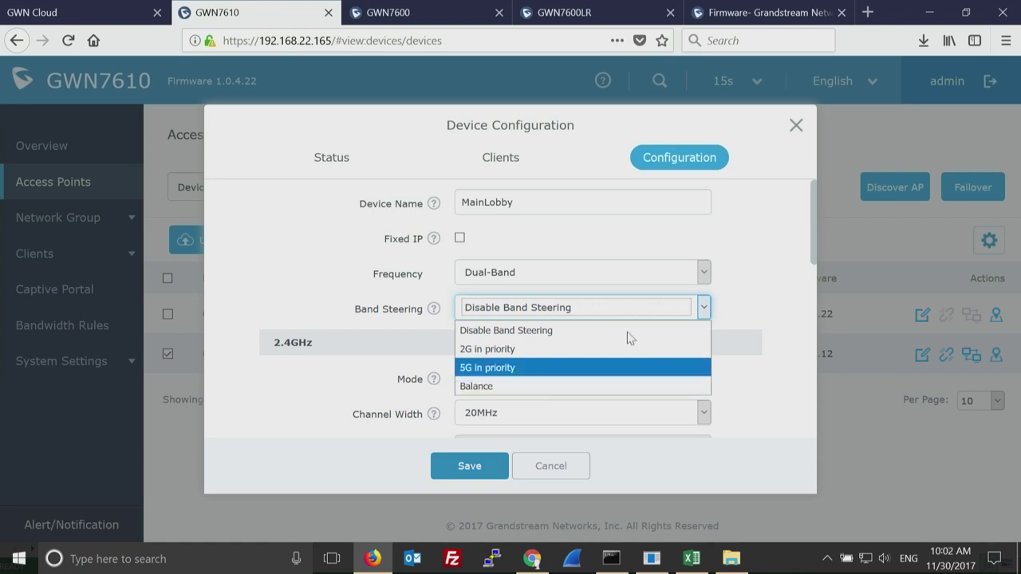
click(792, 243)
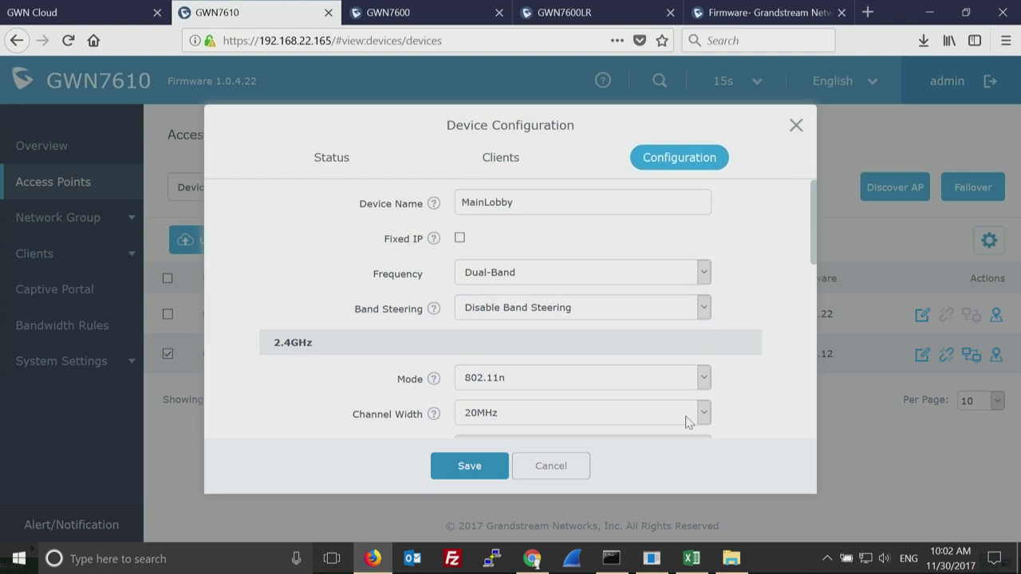
click(468, 471)
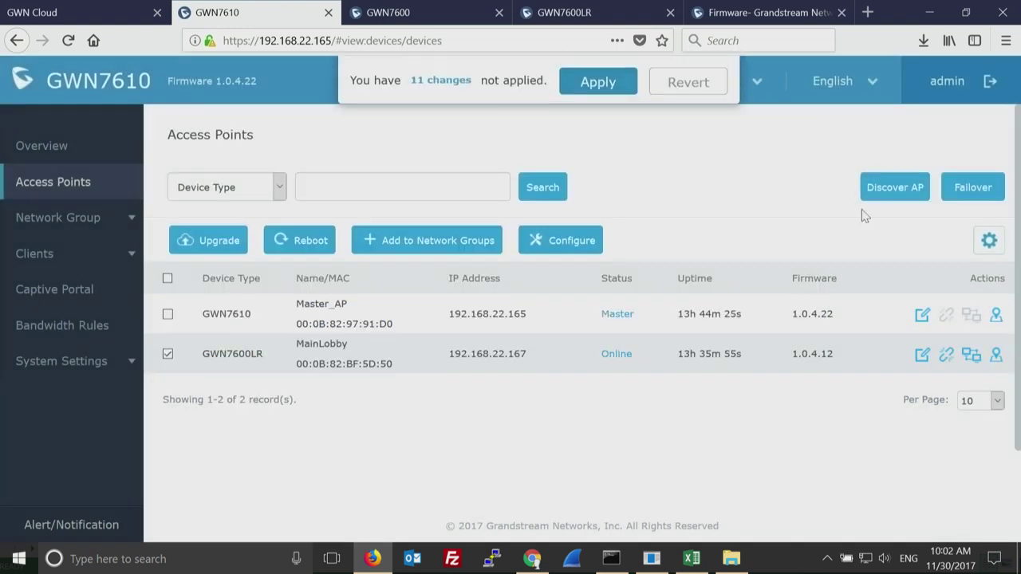
Sign in on the GWN7600 tab with the username and password, then return to GWN7610.
click(425, 17)
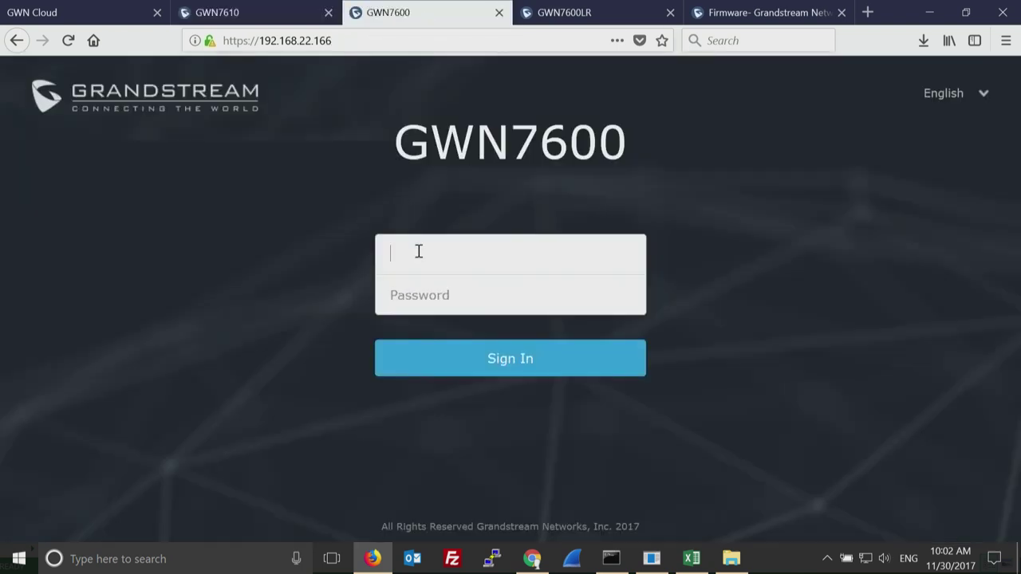
key(Tab)
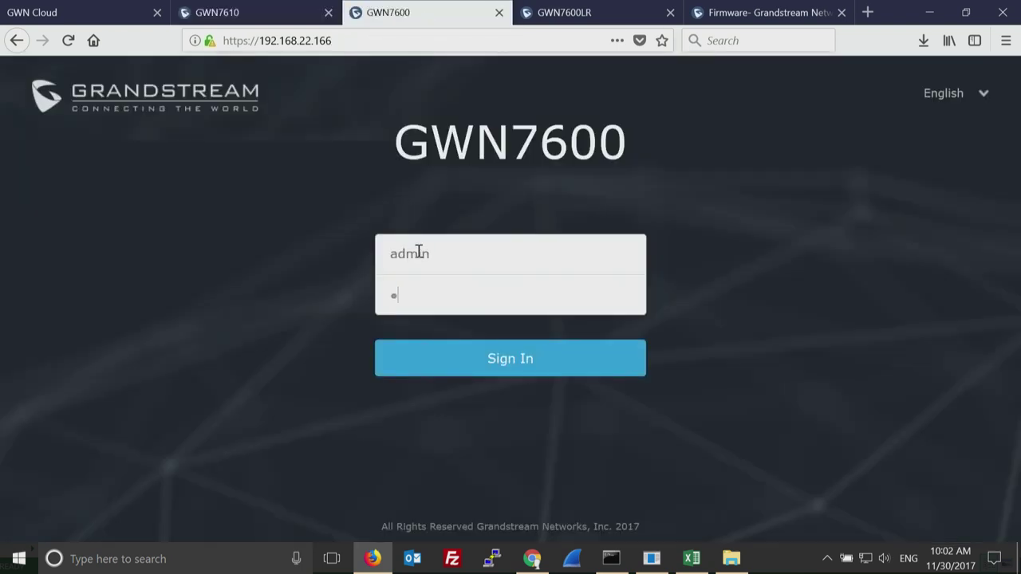
key(Return)
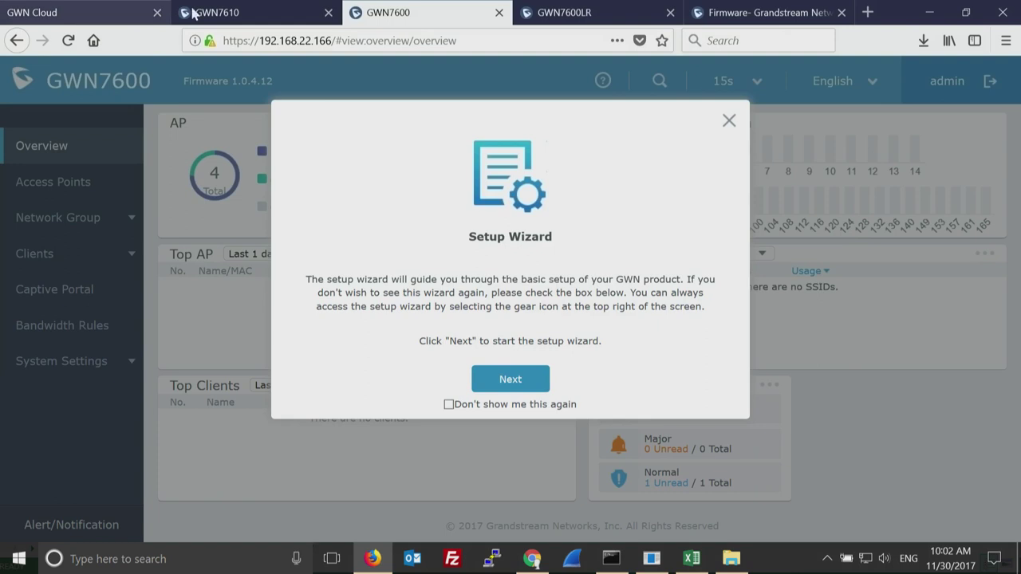
click(194, 14)
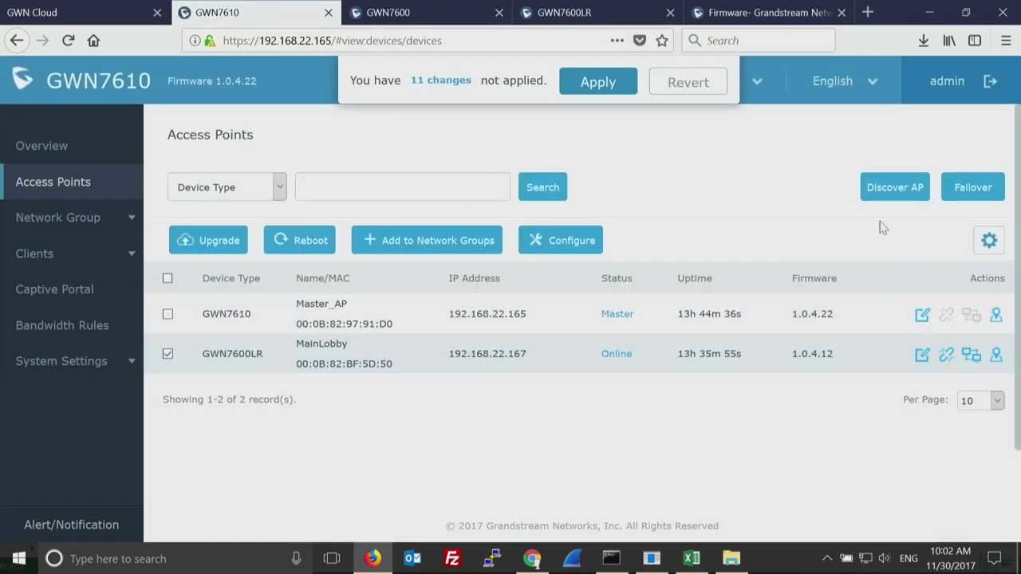
click(894, 183)
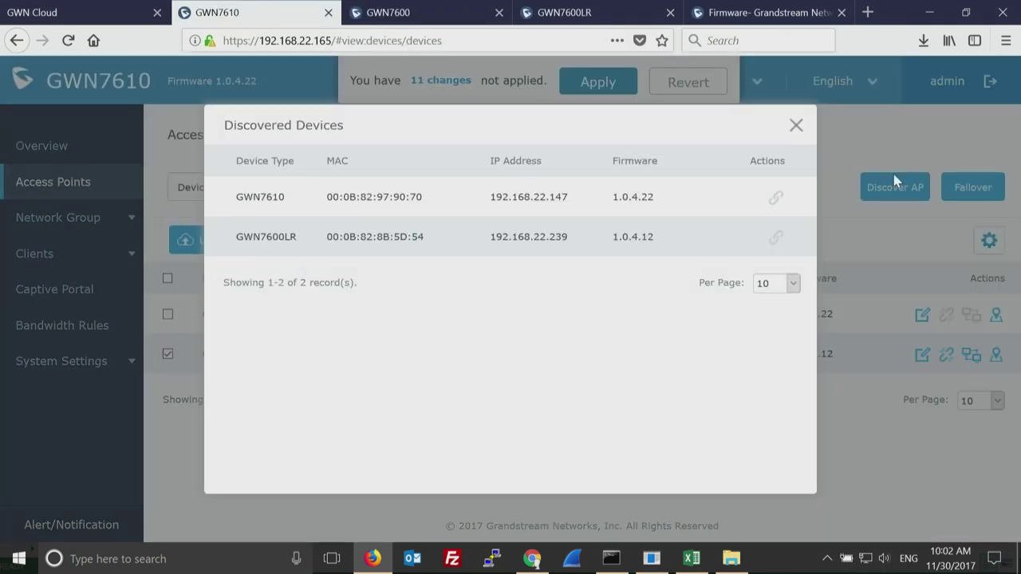
click(796, 127)
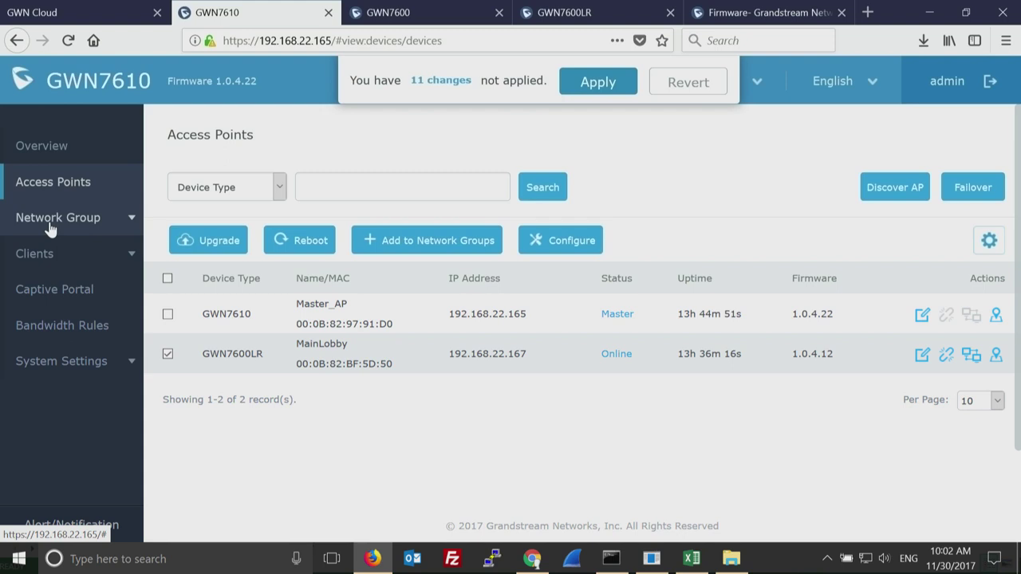
Open group0's Edit dialog on the Wi-Fi tab and scroll through its SSID settings.
click(108, 225)
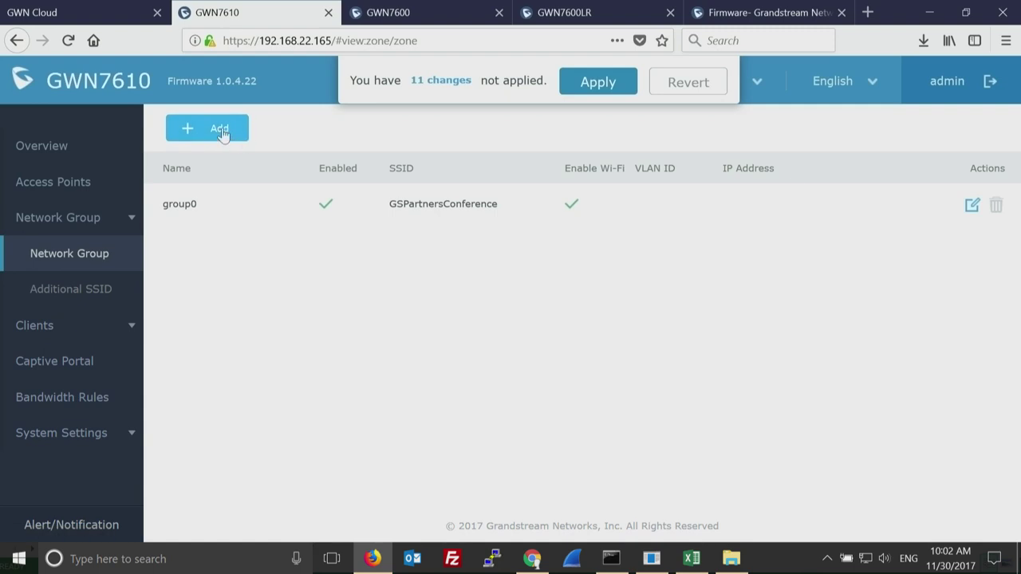
click(970, 207)
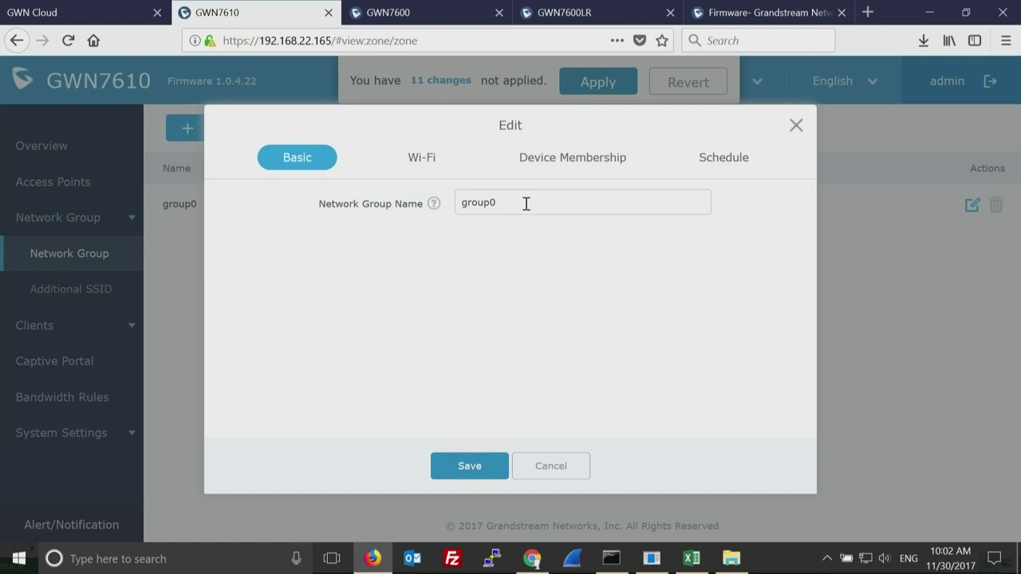
click(427, 162)
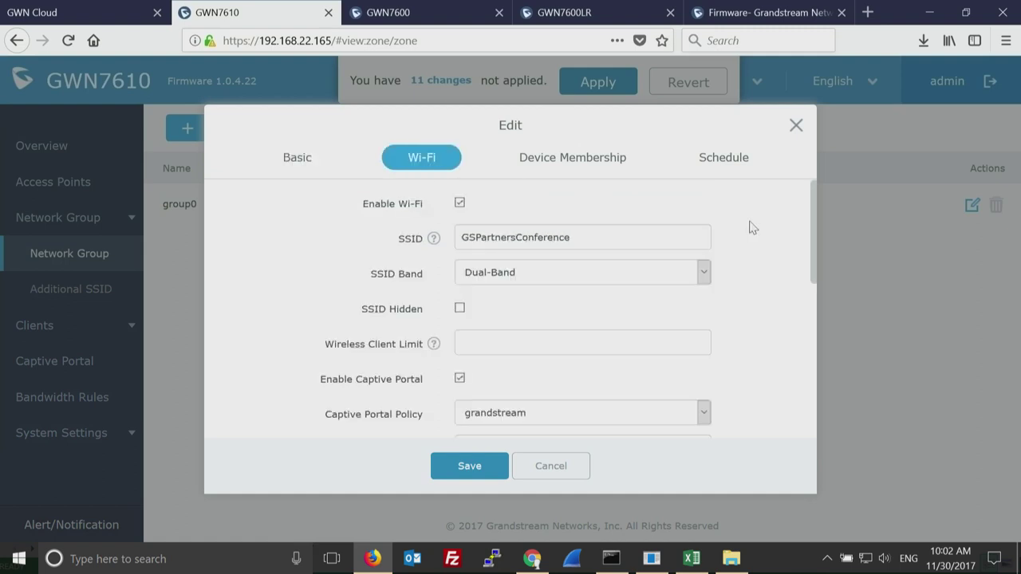
drag(600, 238, 436, 239)
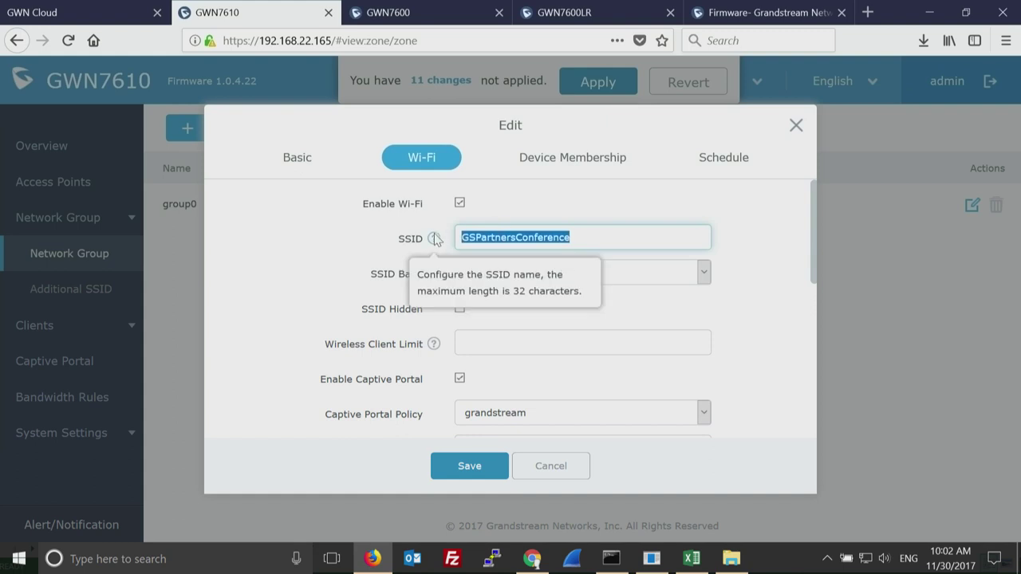
click(778, 232)
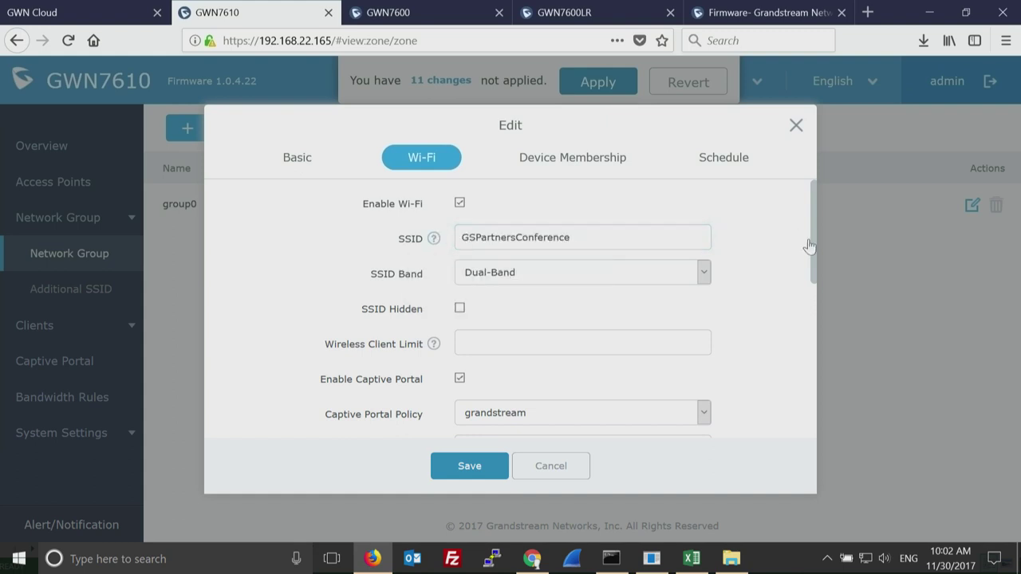
drag(811, 247, 811, 277)
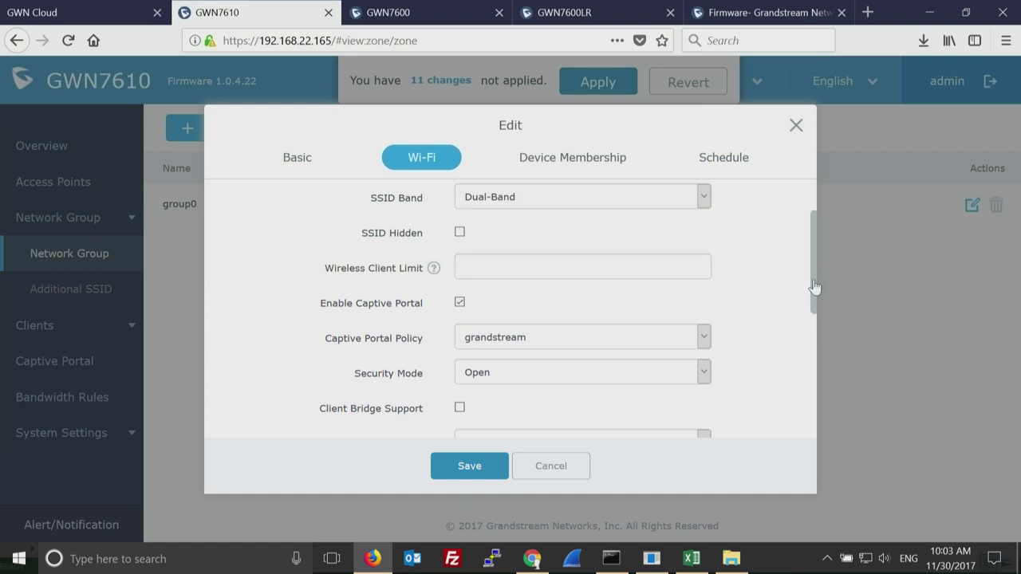
drag(814, 287, 815, 315)
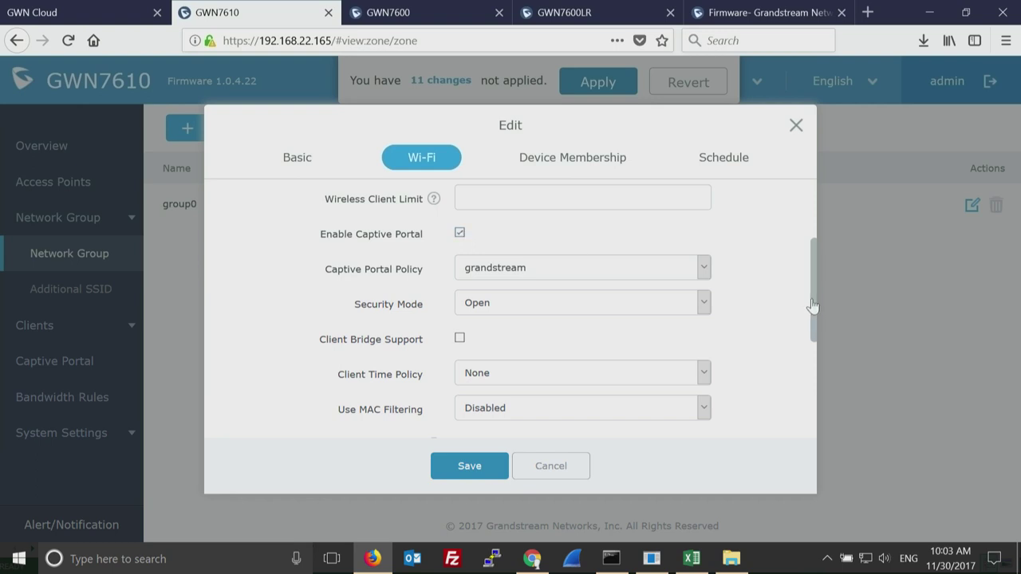
drag(812, 308, 812, 343)
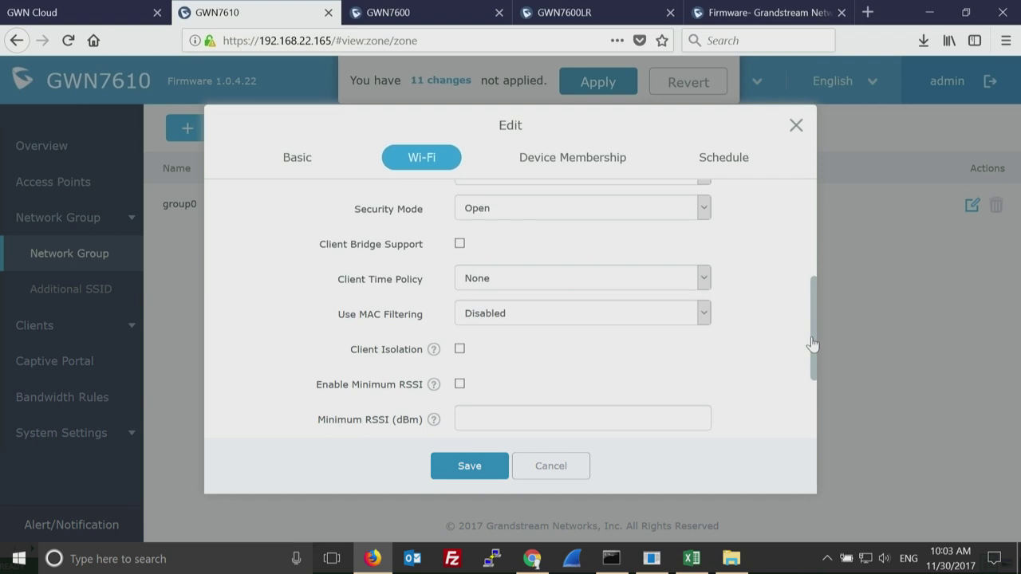
Check the Security Mode, Client Time Policy and MAC Filtering dropdowns, keeping Open and Disabled.
click(705, 207)
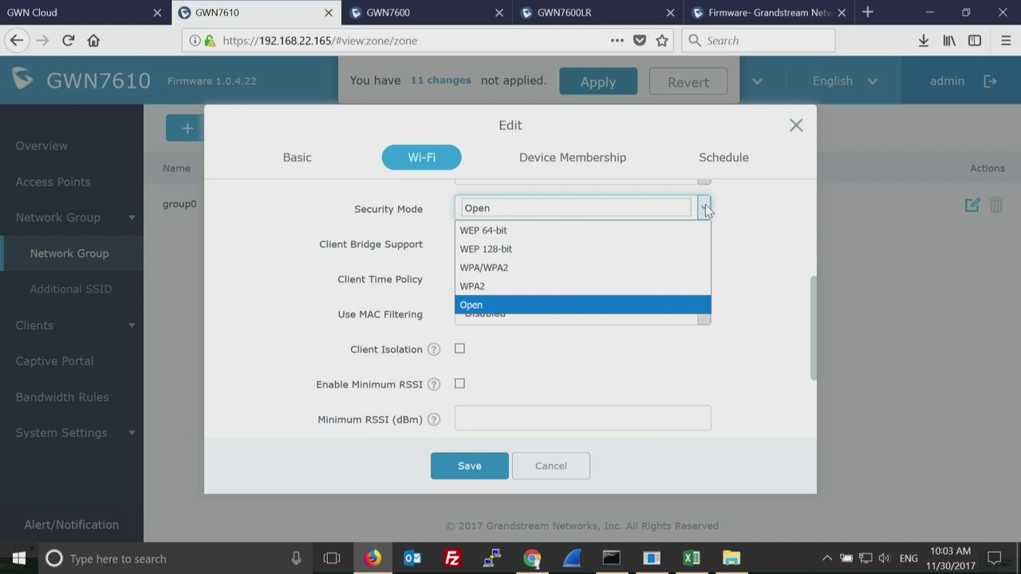
click(771, 294)
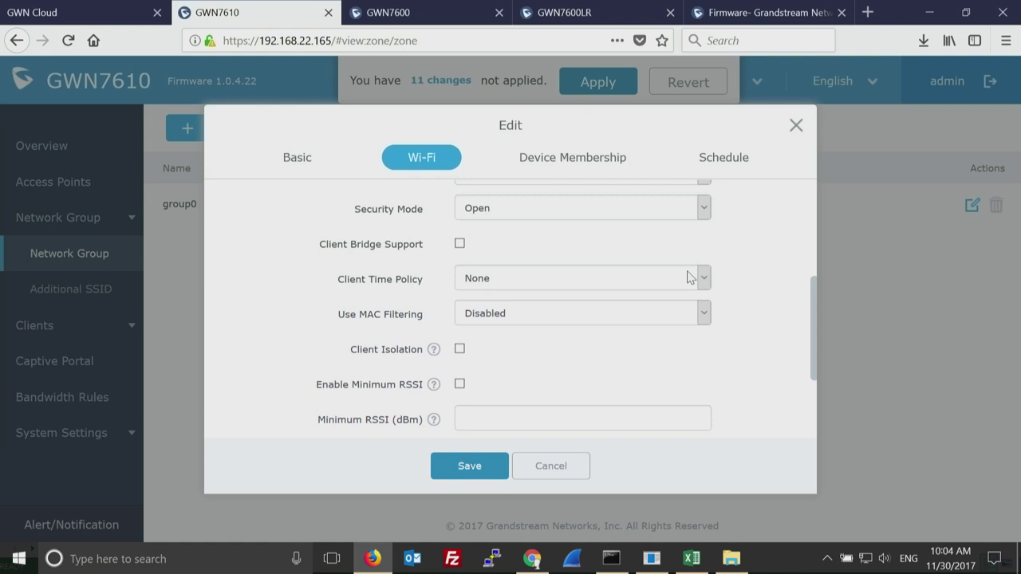
click(691, 278)
click(691, 277)
click(690, 278)
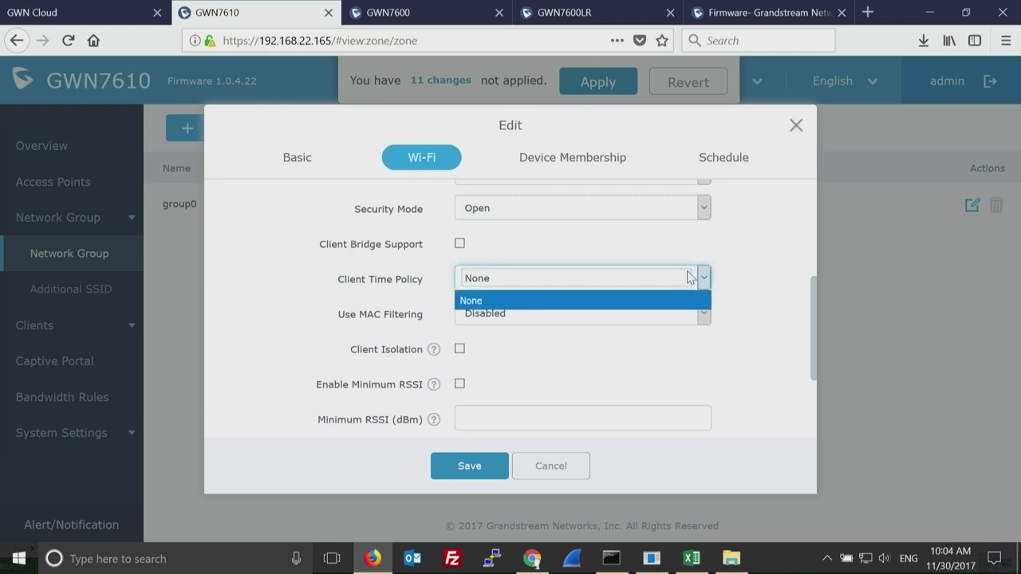
click(749, 317)
click(705, 316)
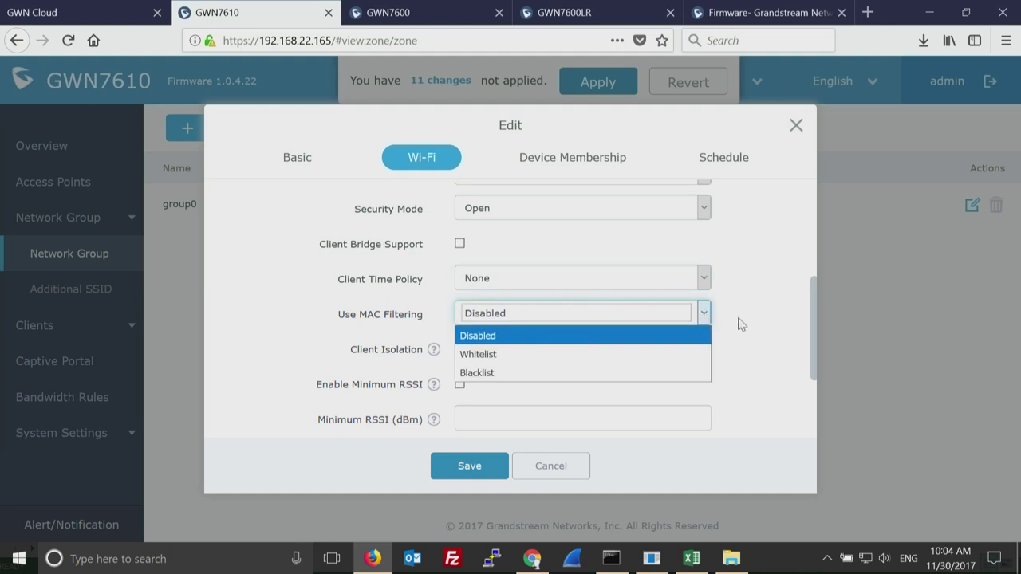
click(740, 323)
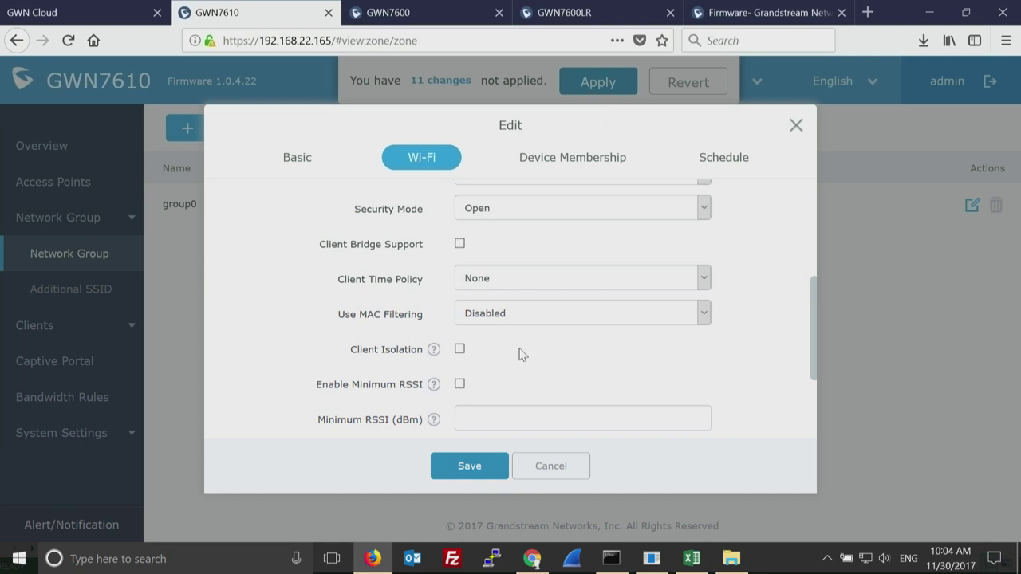
drag(814, 359, 810, 437)
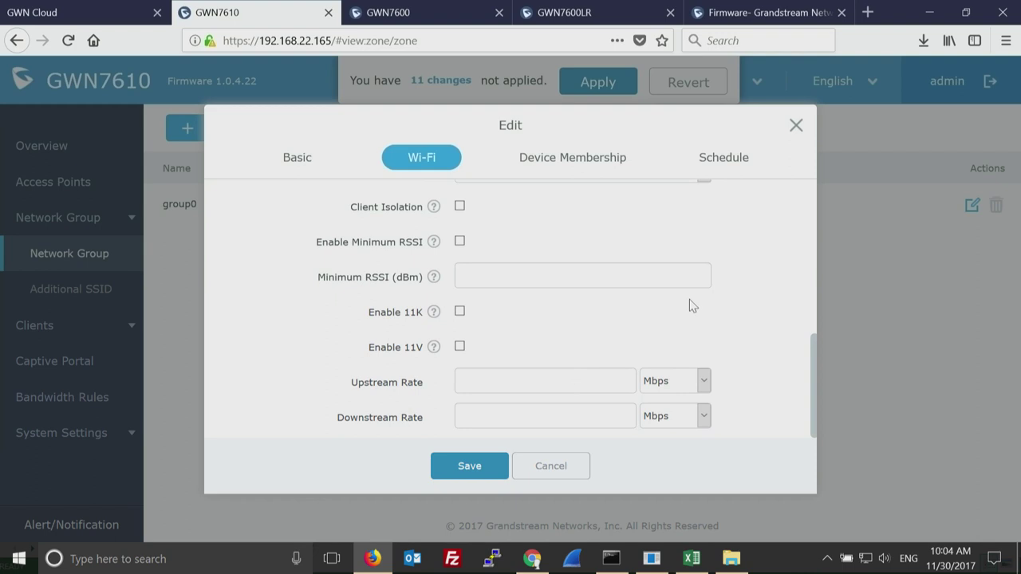
Try Sunday and Monday on group0's Schedule tab, ending with the wireless schedule disabled and no days ticked.
click(577, 163)
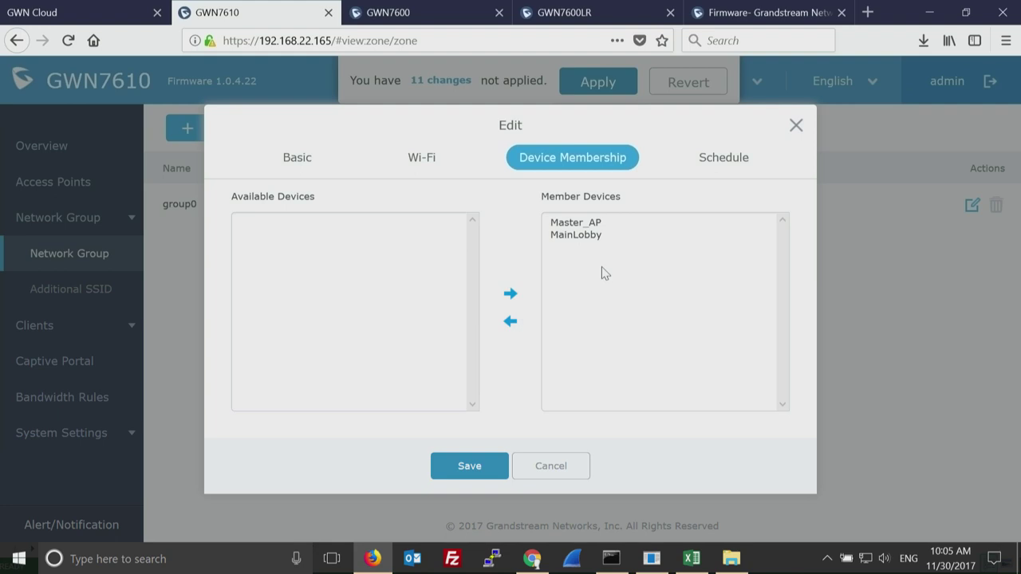
click(726, 165)
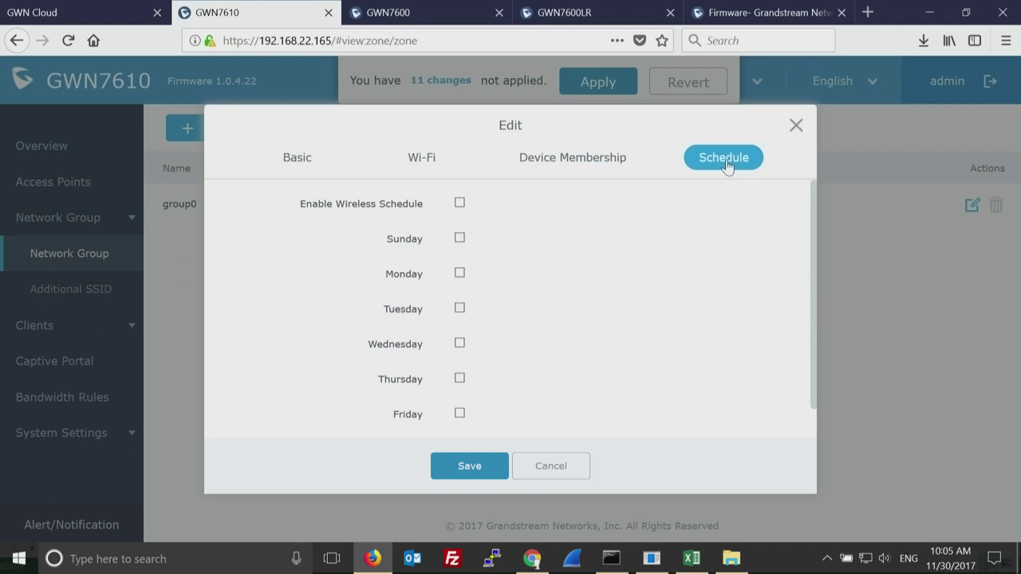
click(460, 204)
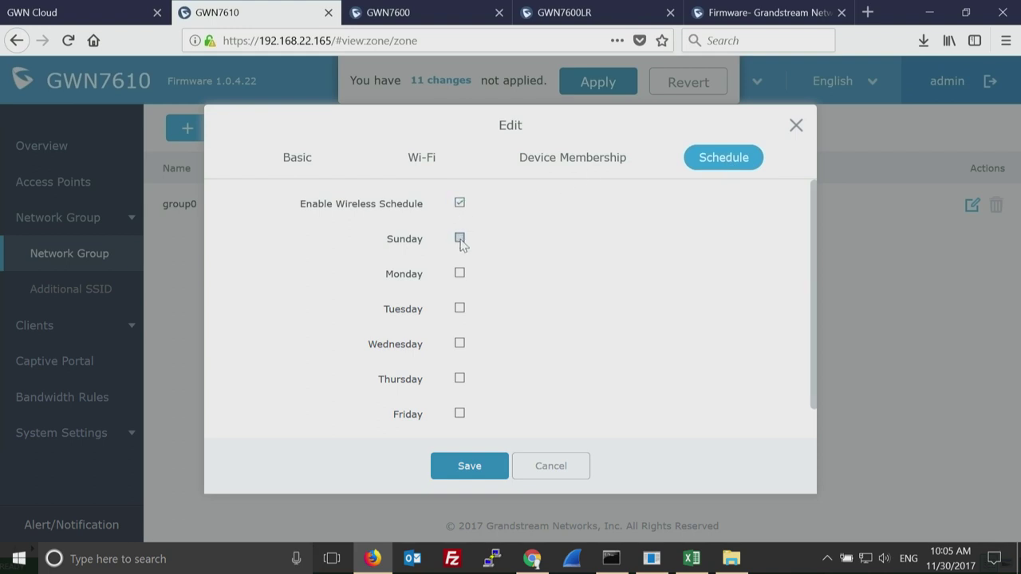
click(459, 239)
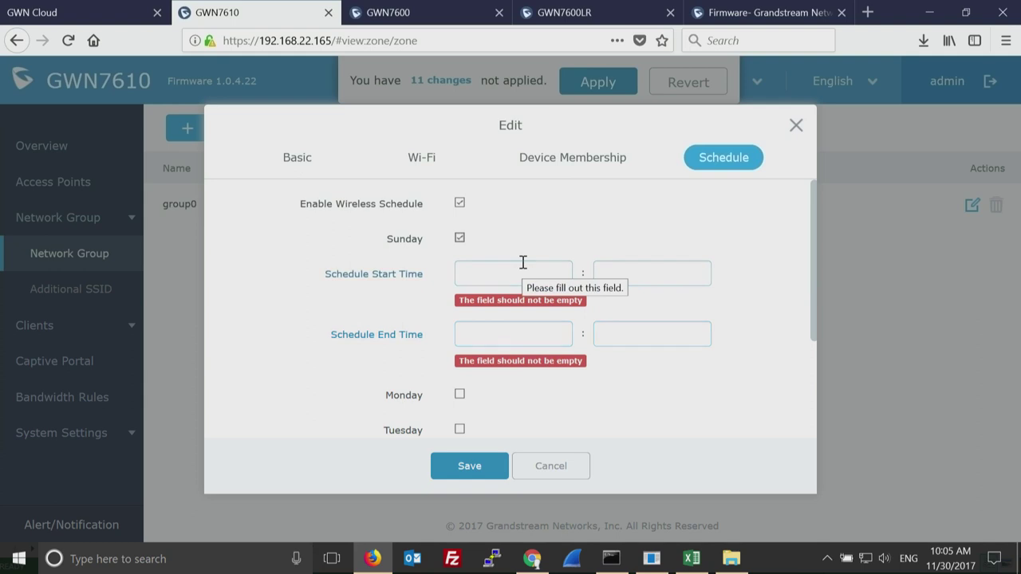
click(459, 239)
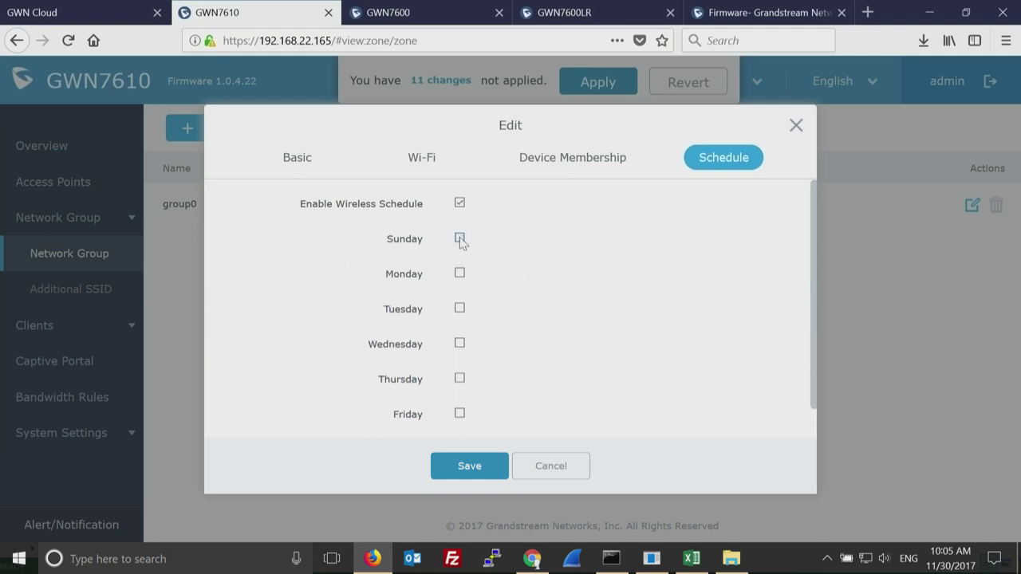
click(460, 274)
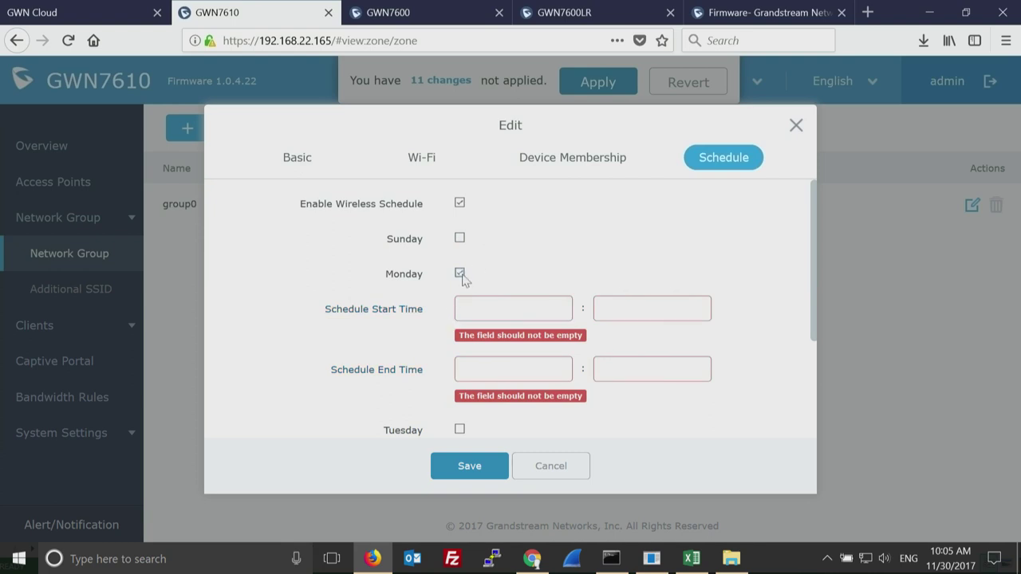
click(461, 275)
click(460, 203)
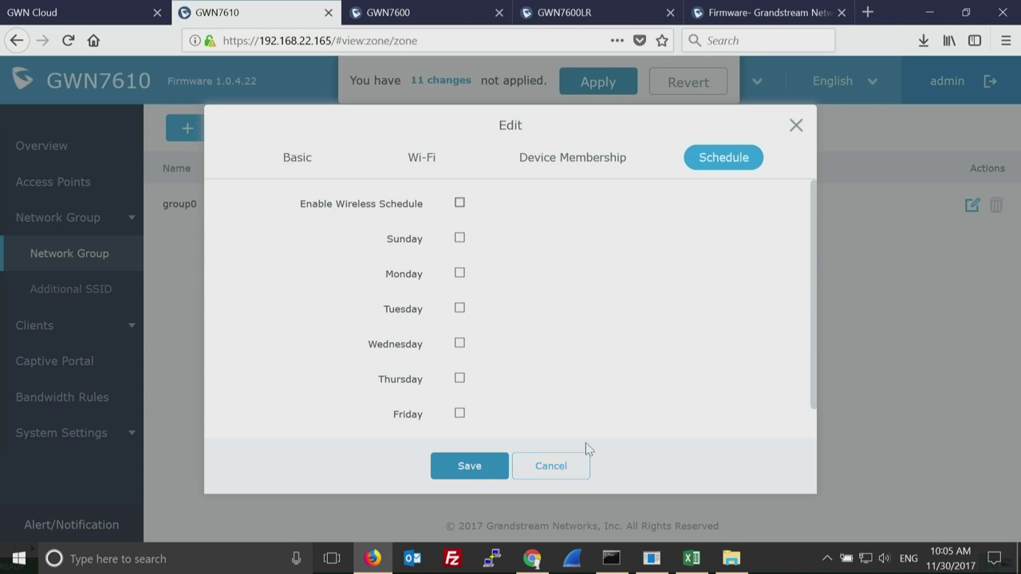
Cancel the group0 edit, apply the 11 pending changes, and go to the Additional SSID page.
click(559, 469)
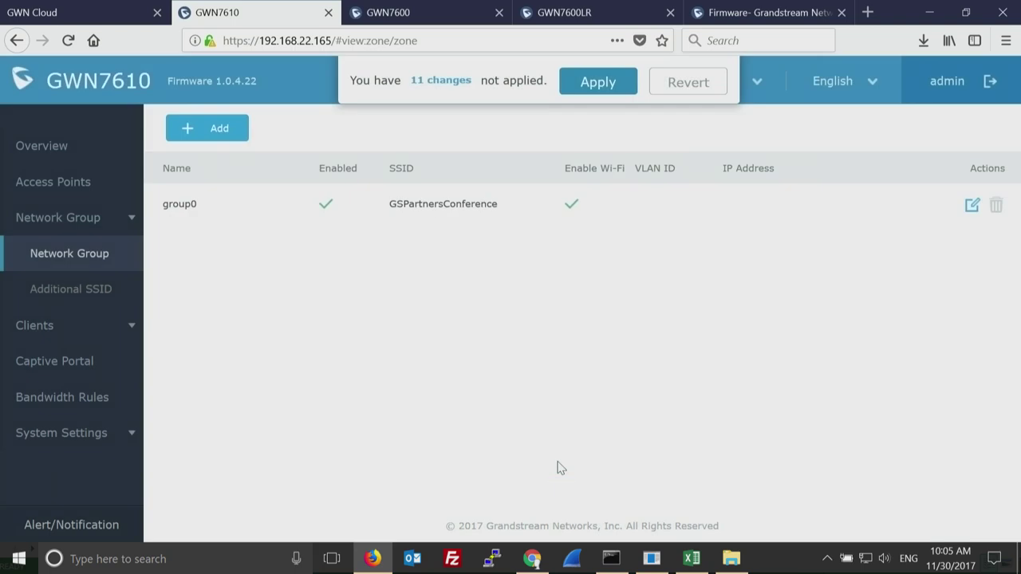
click(599, 92)
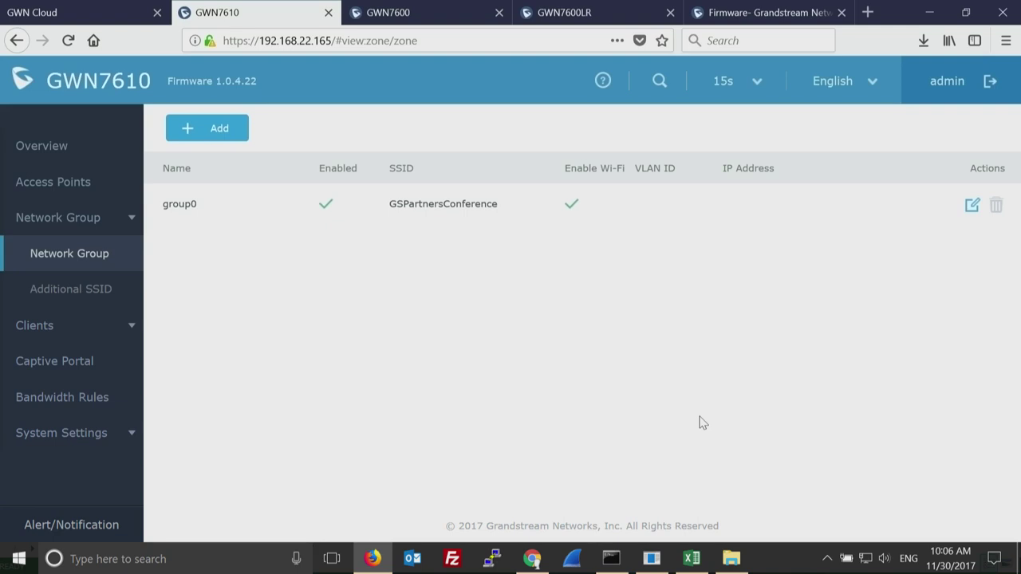
click(67, 292)
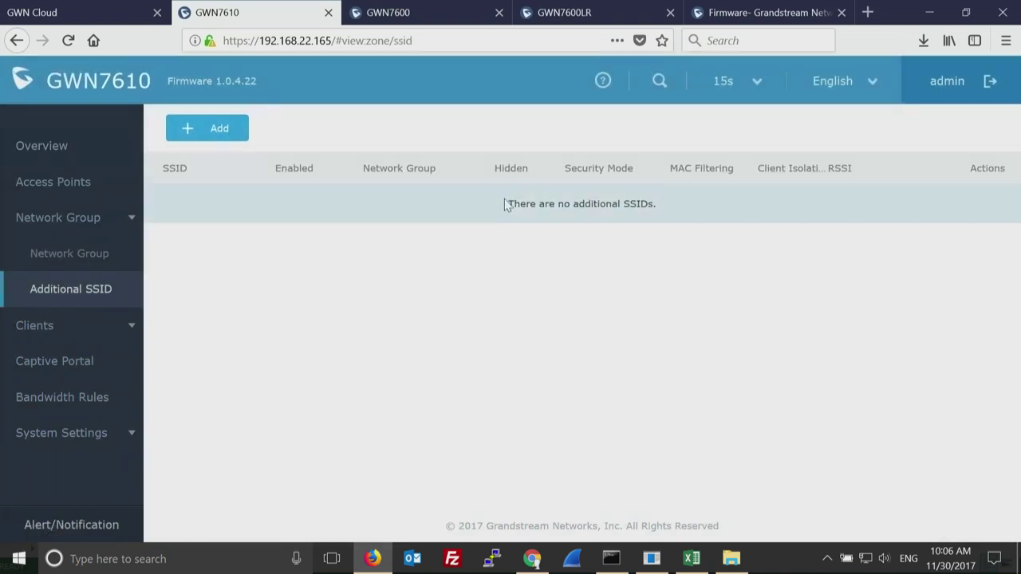
Add a new enabled additional SSID named 'guest'.
click(219, 133)
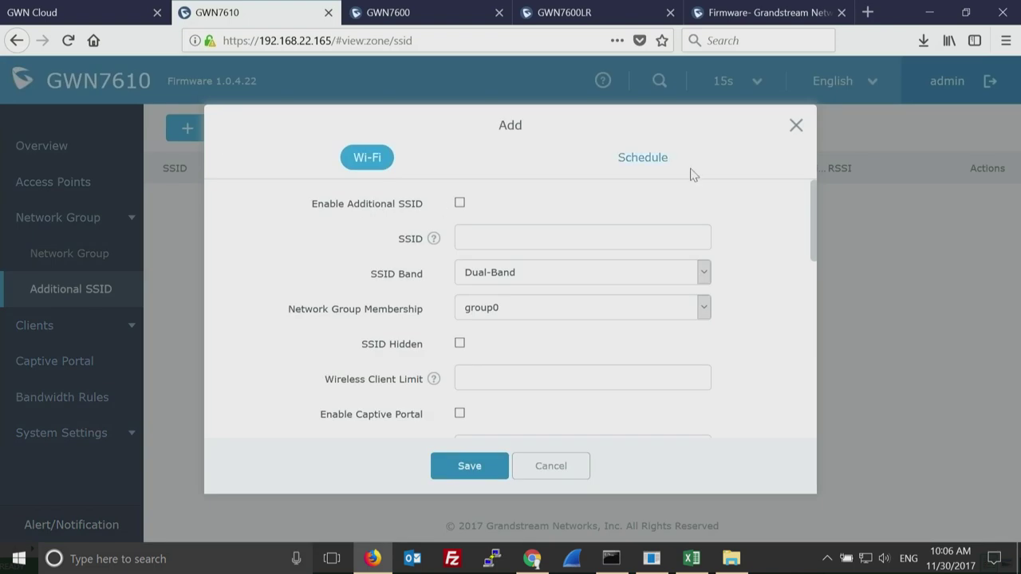
click(459, 203)
click(483, 240)
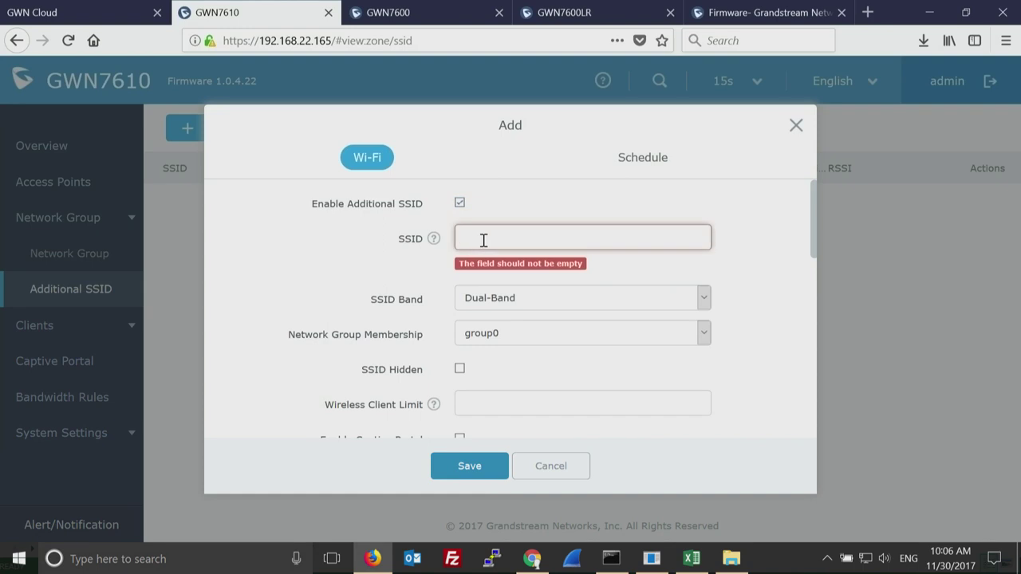
text(guest)
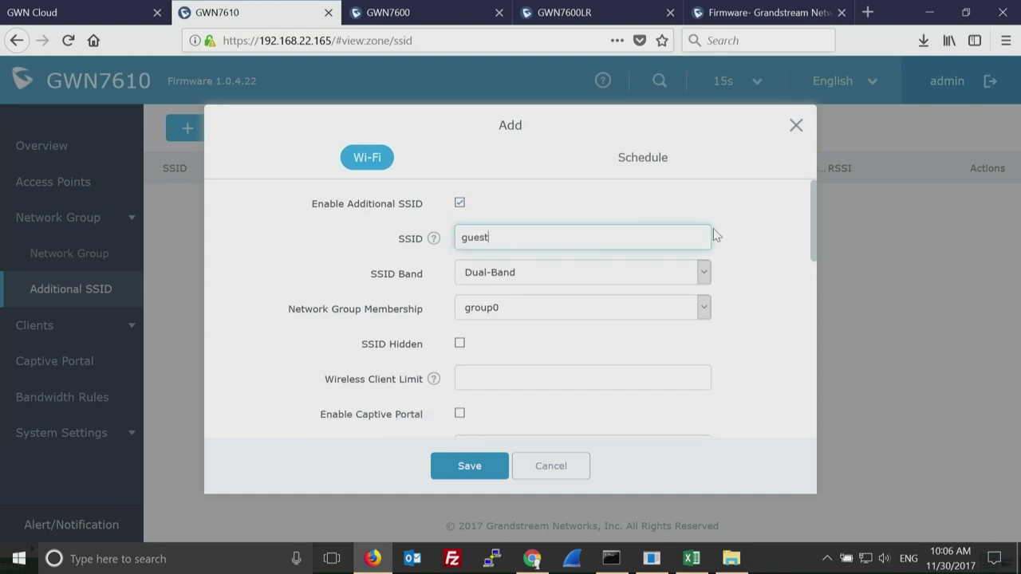
drag(814, 236, 815, 260)
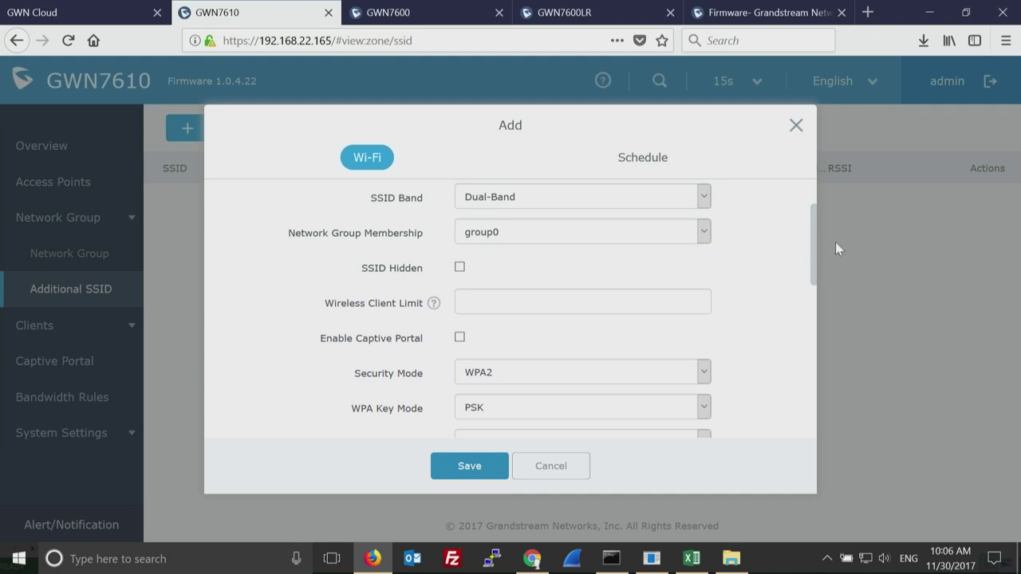
drag(817, 254, 816, 279)
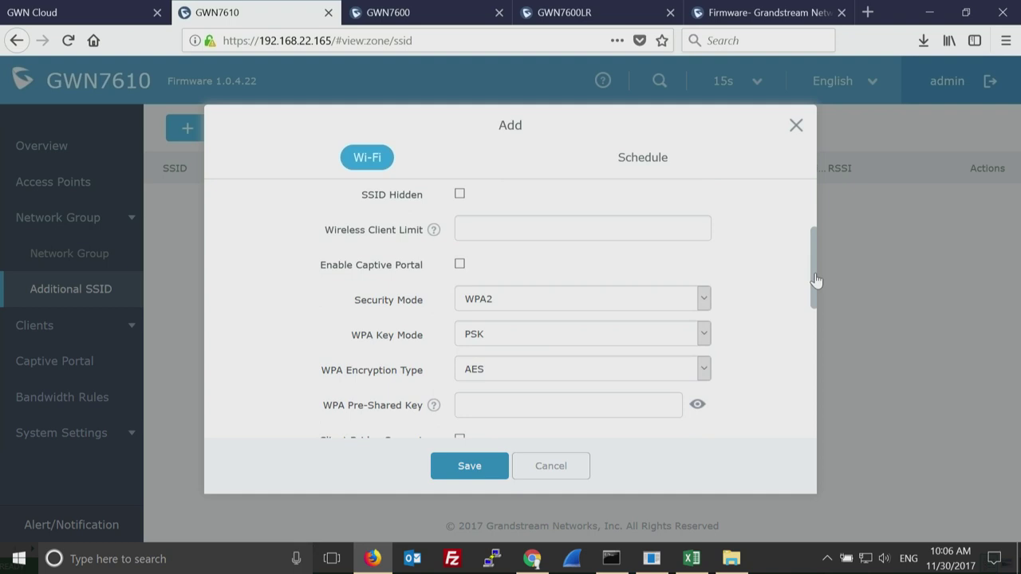
drag(817, 279, 707, 183)
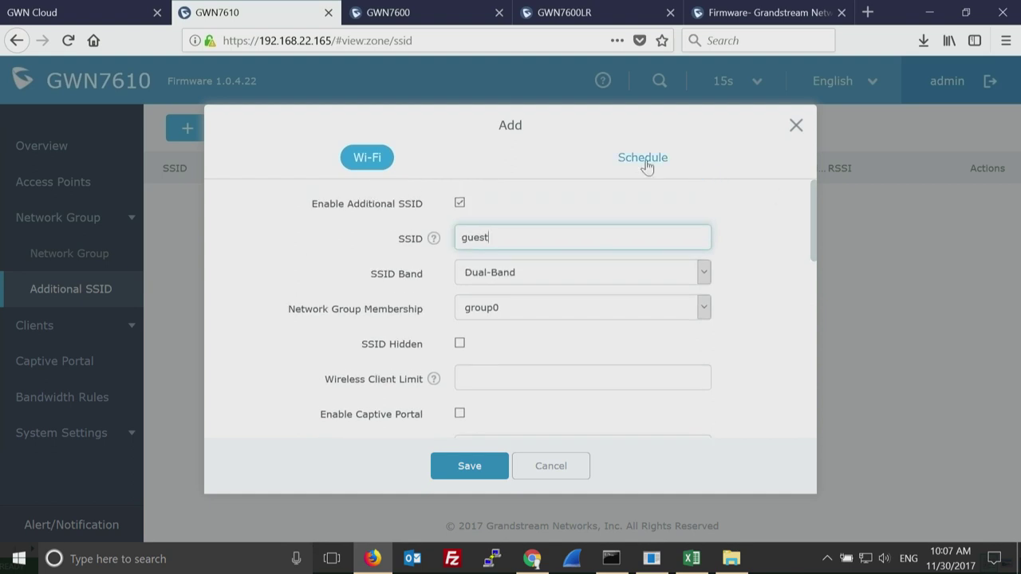
Enter the WPA2 pre-shared key for guest and save the new SSID.
click(645, 158)
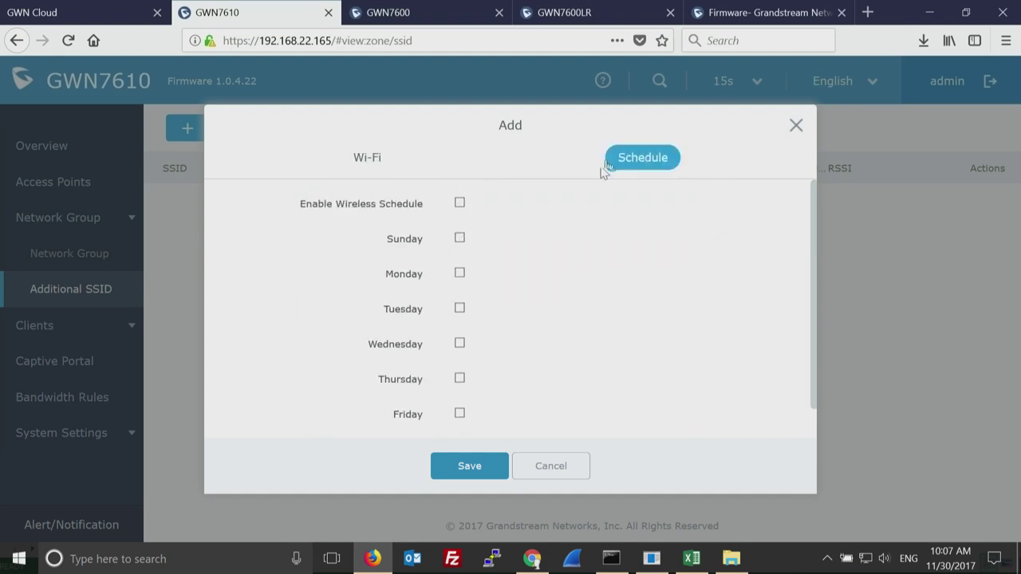
click(361, 162)
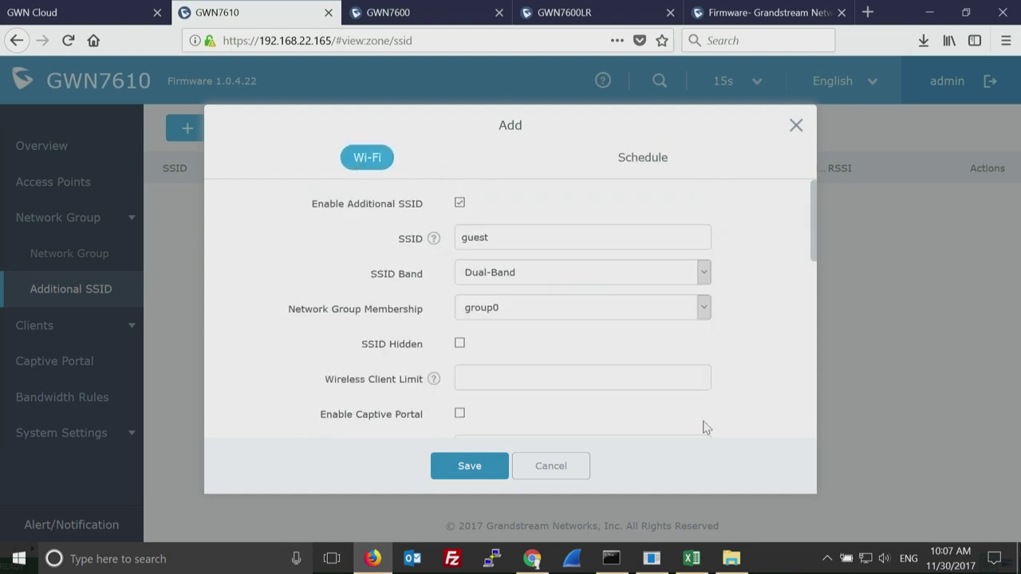
click(472, 467)
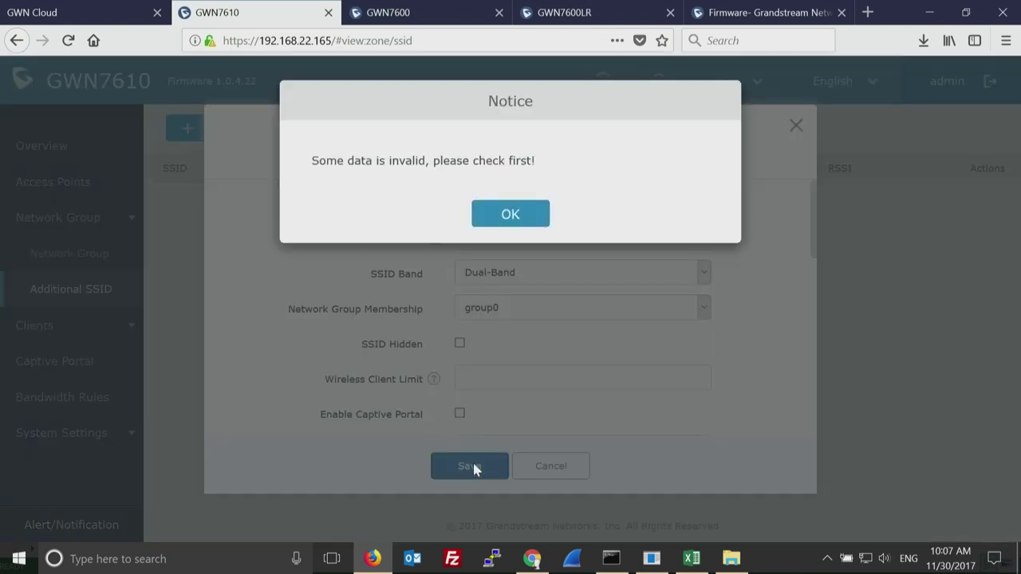
click(523, 215)
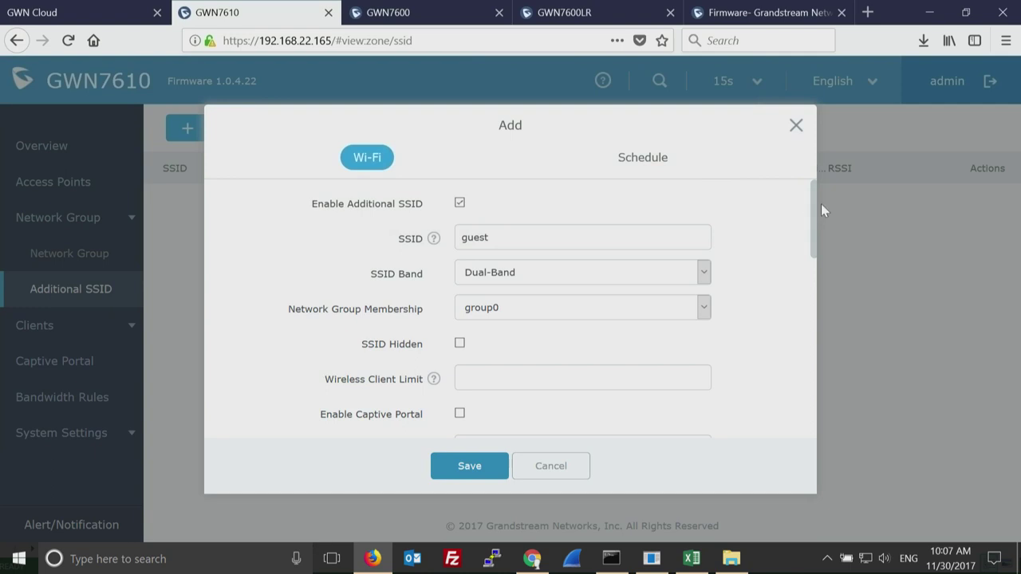
drag(816, 249, 807, 307)
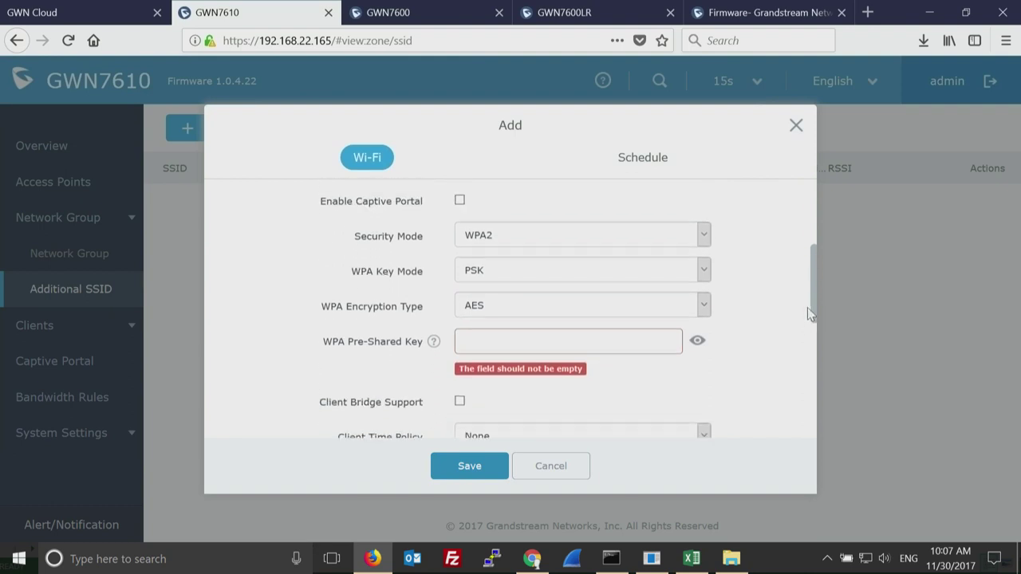
click(582, 343)
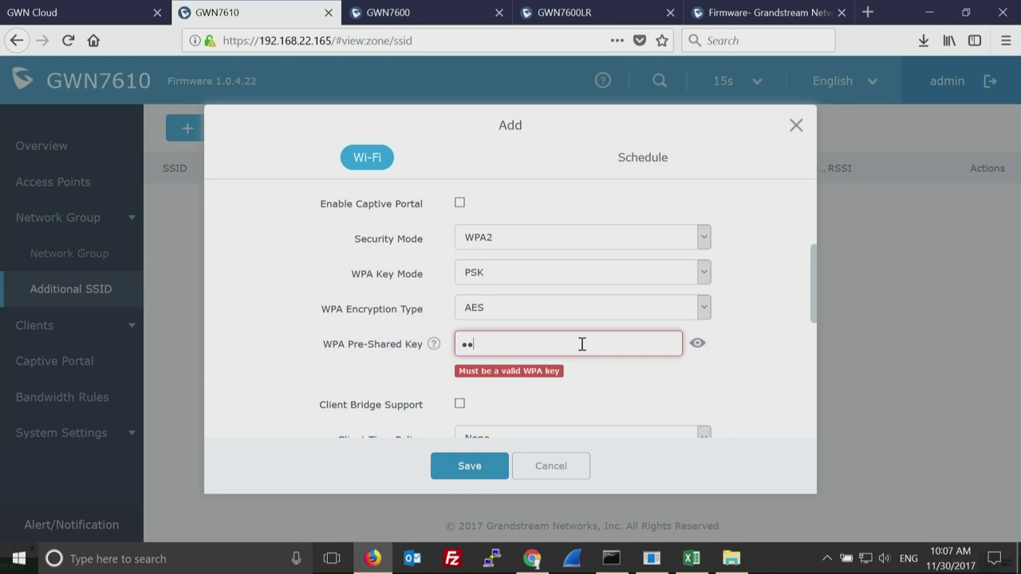
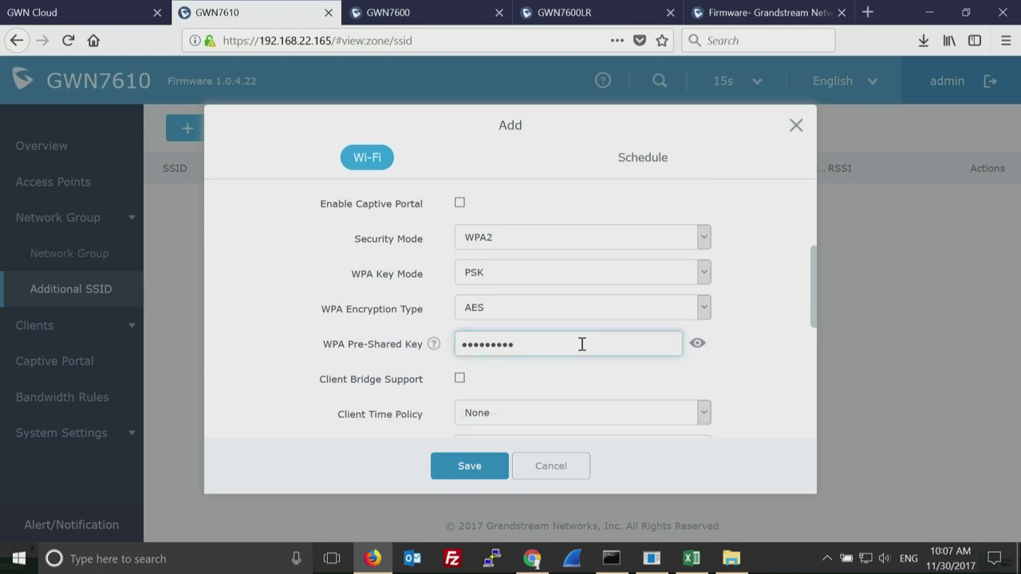
click(465, 467)
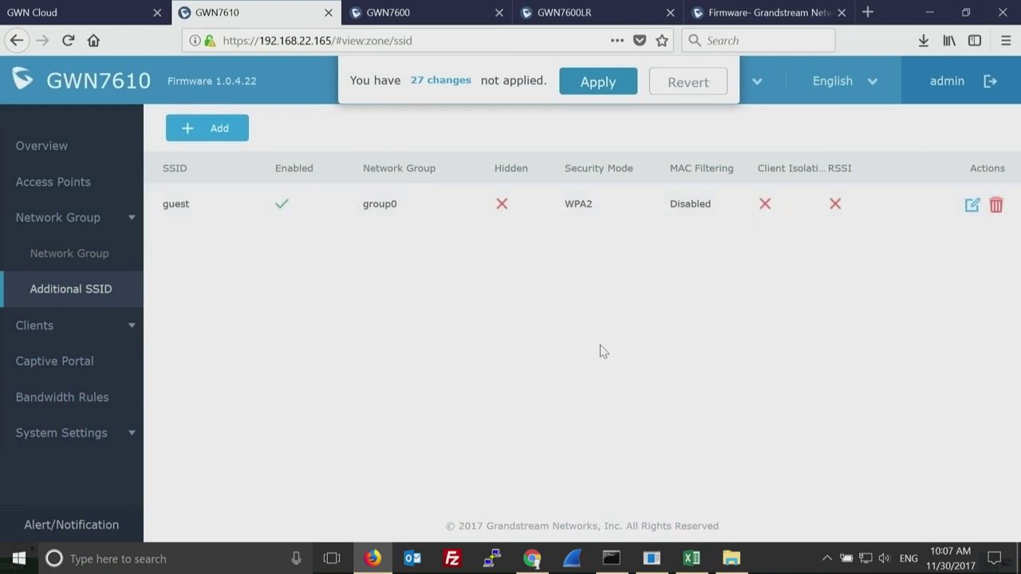
Apply the 27 pending changes to commit the guest SSID.
click(598, 83)
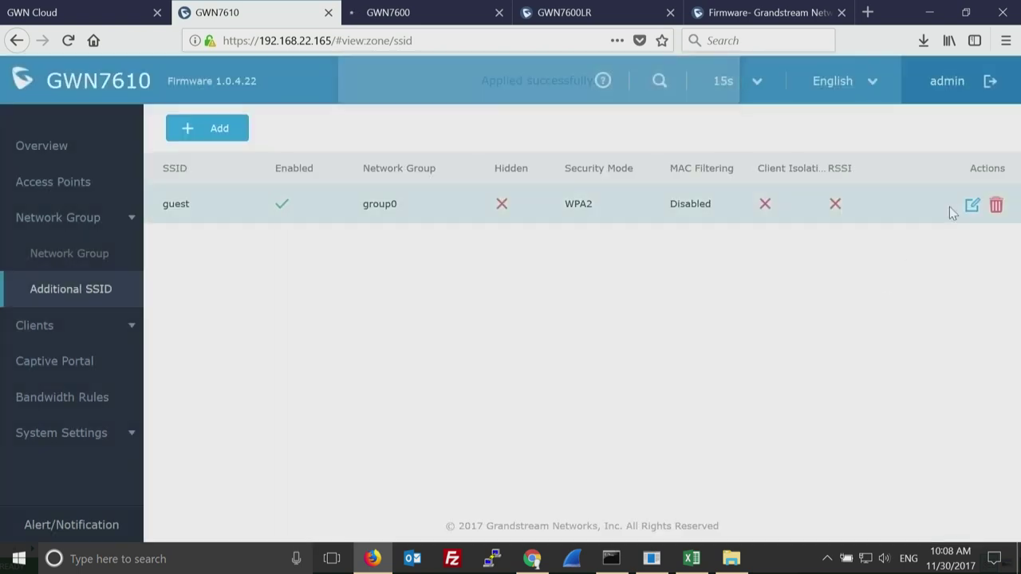
Enable client isolation on the guest SSID, settle on Internet mode after trying Gateway MAC and Radio, and save.
click(972, 206)
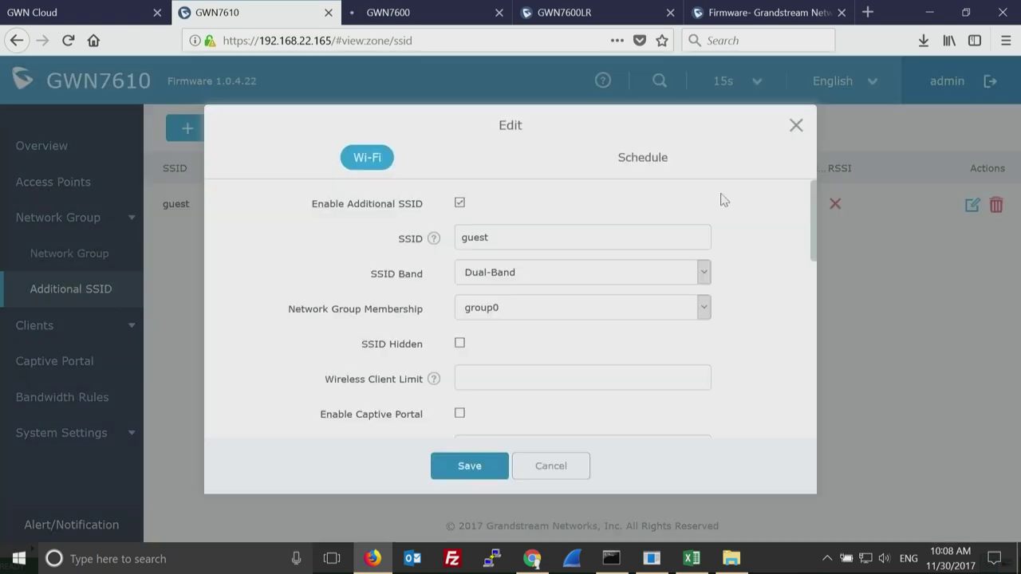
drag(813, 247, 810, 363)
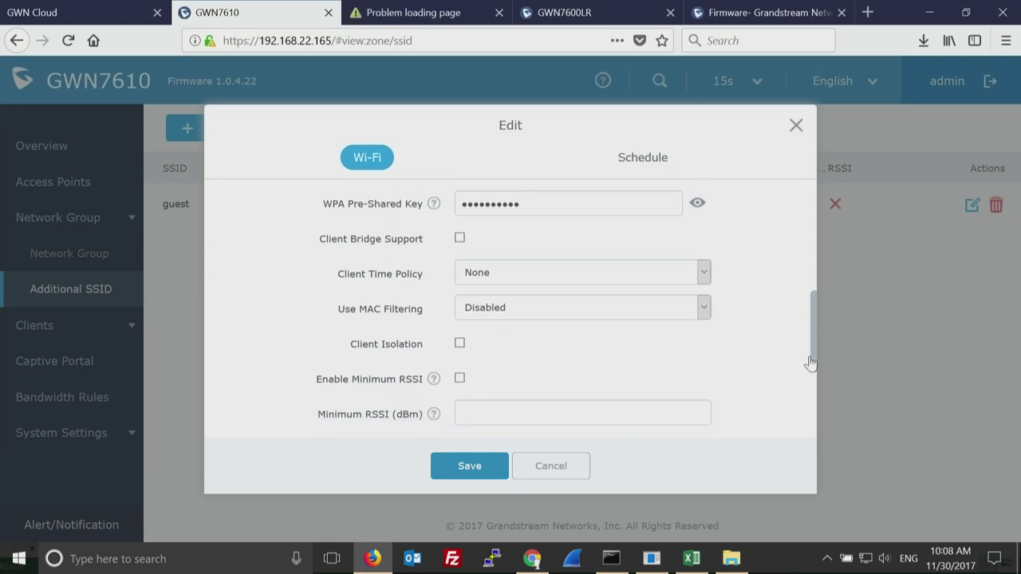
click(460, 344)
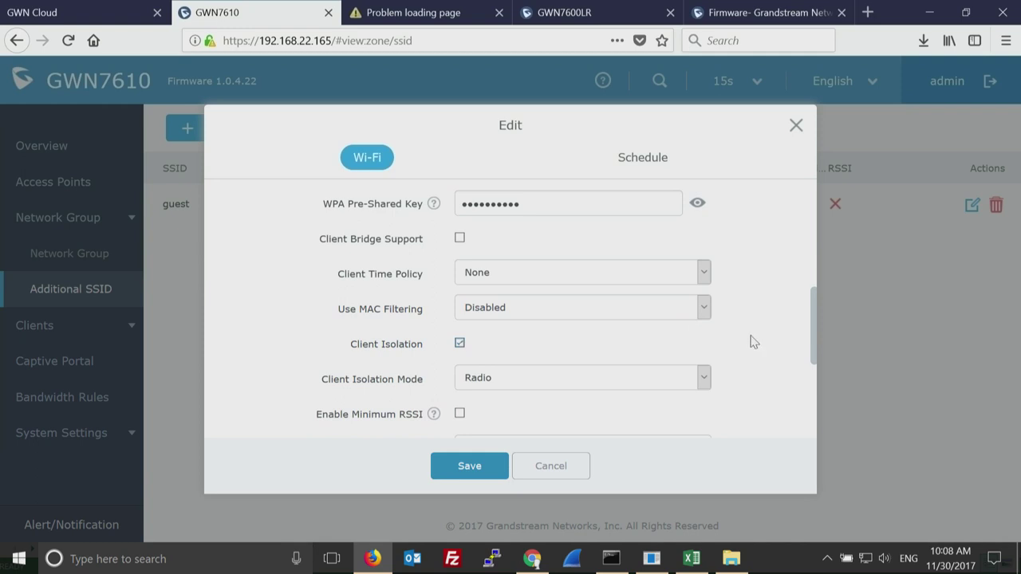
click(704, 378)
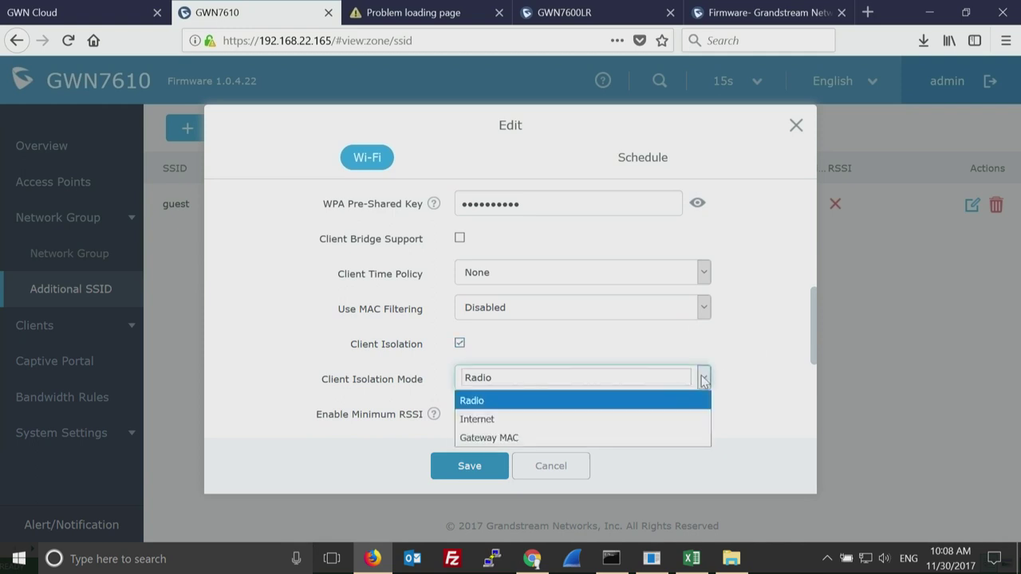
click(627, 419)
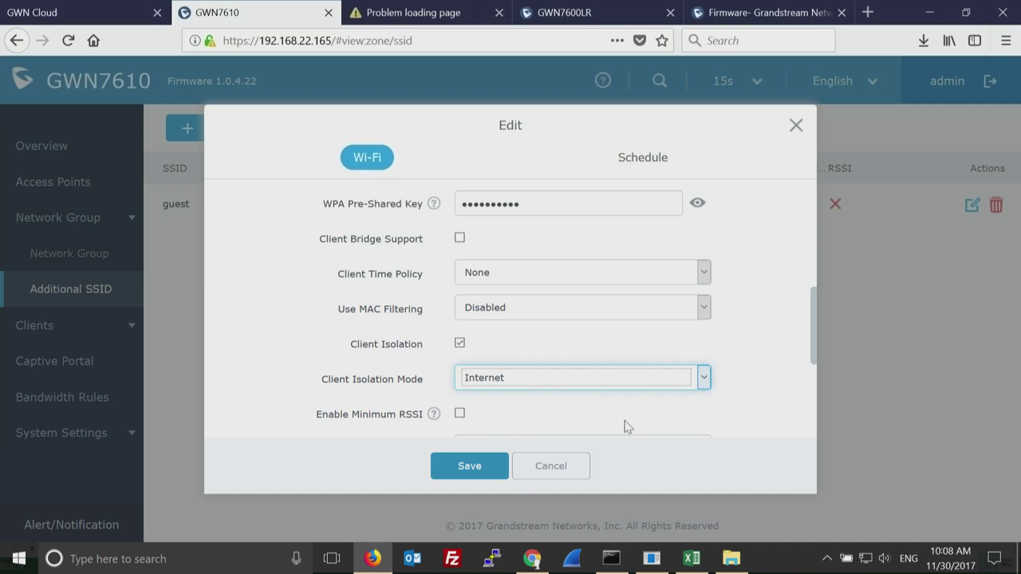
click(704, 379)
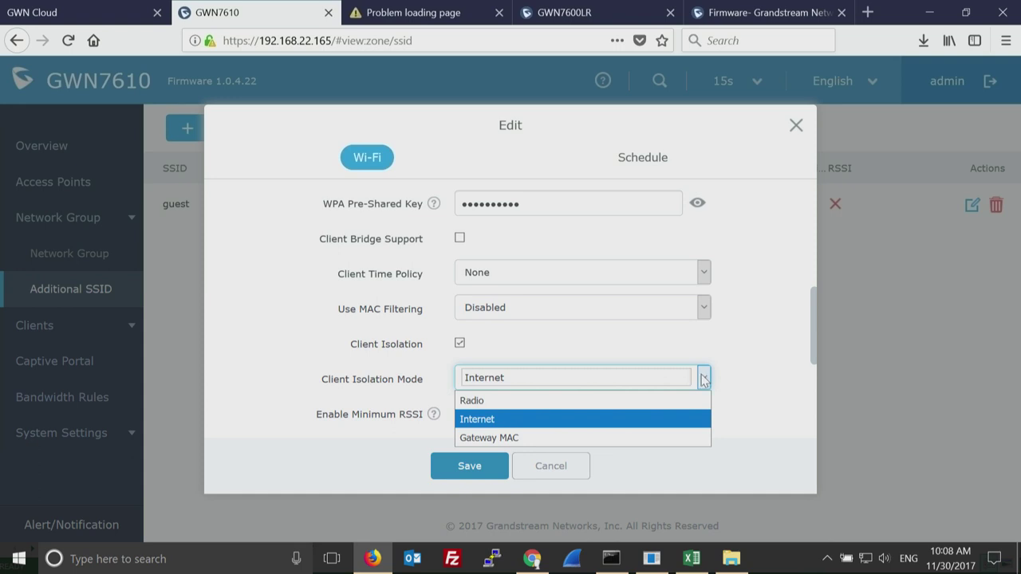
click(599, 438)
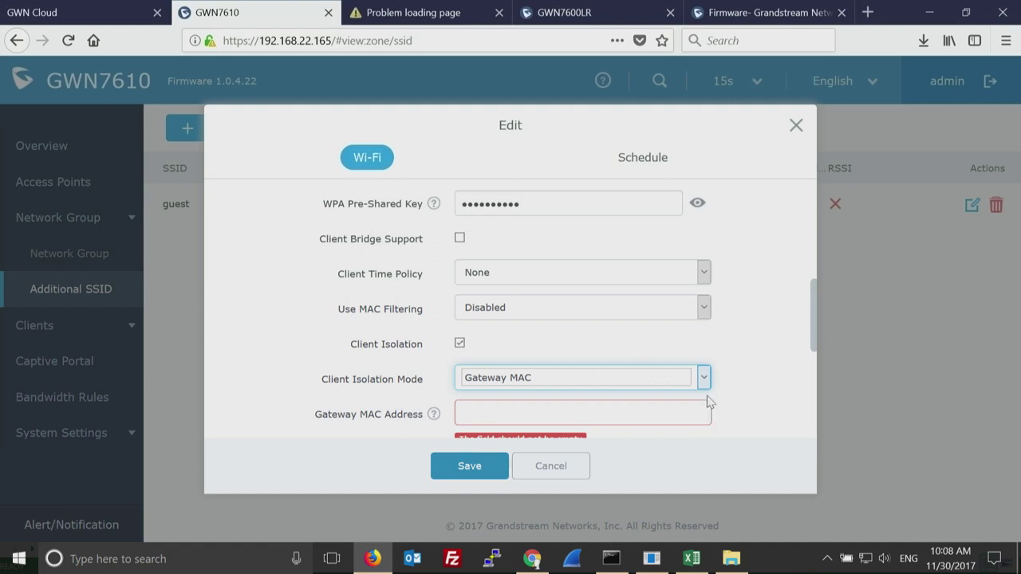
click(705, 380)
click(652, 401)
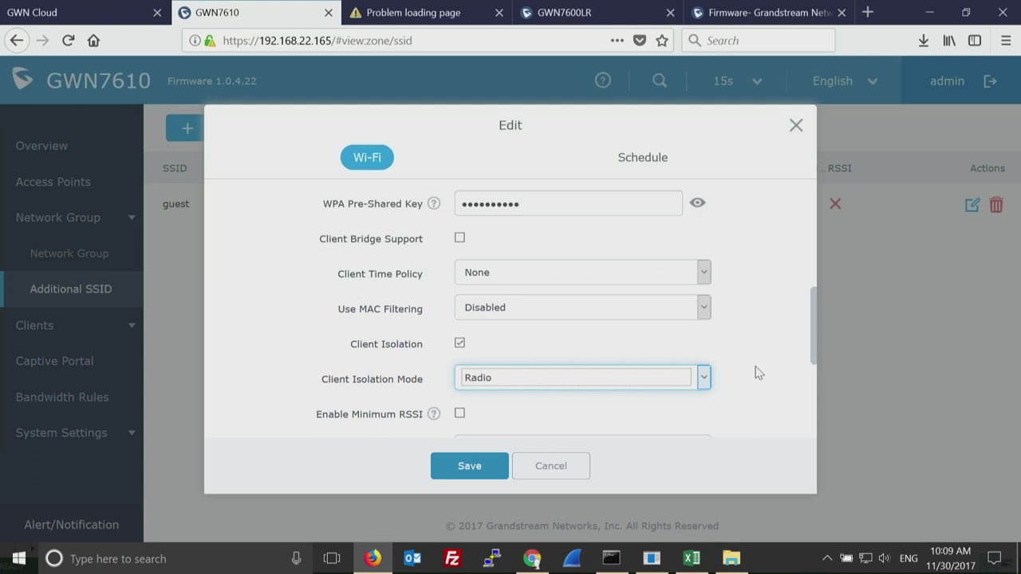
click(707, 379)
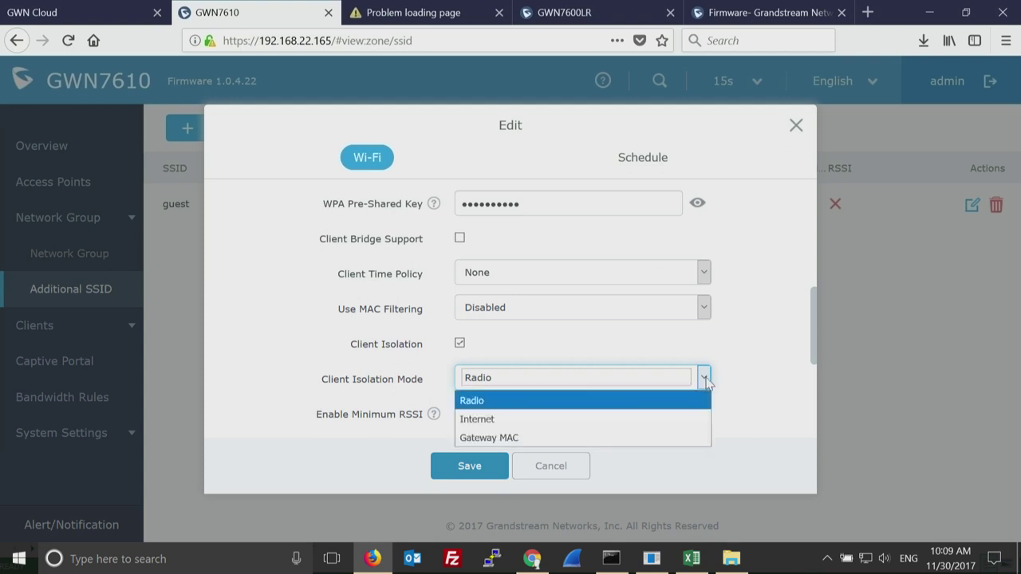
click(558, 422)
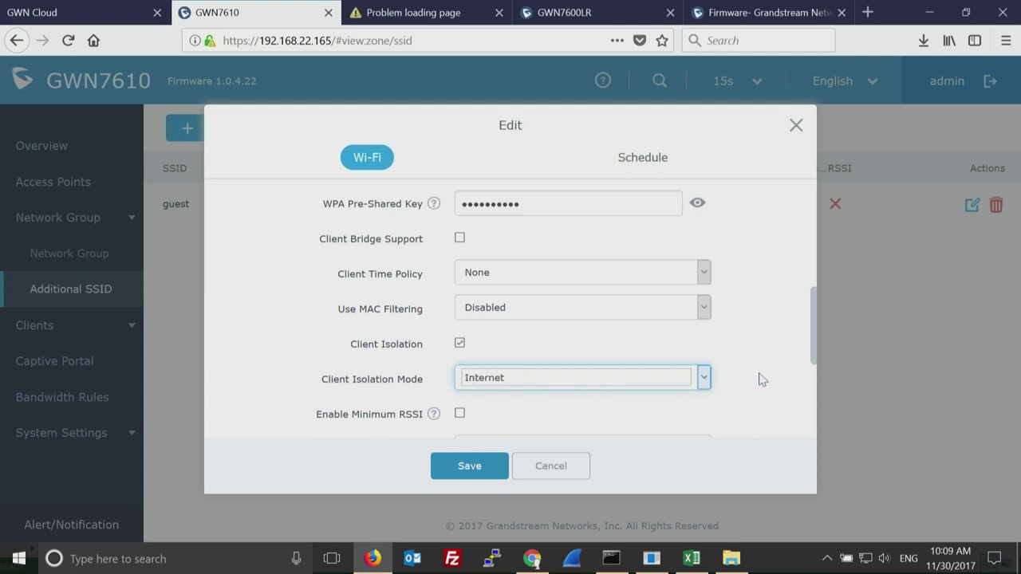
click(484, 470)
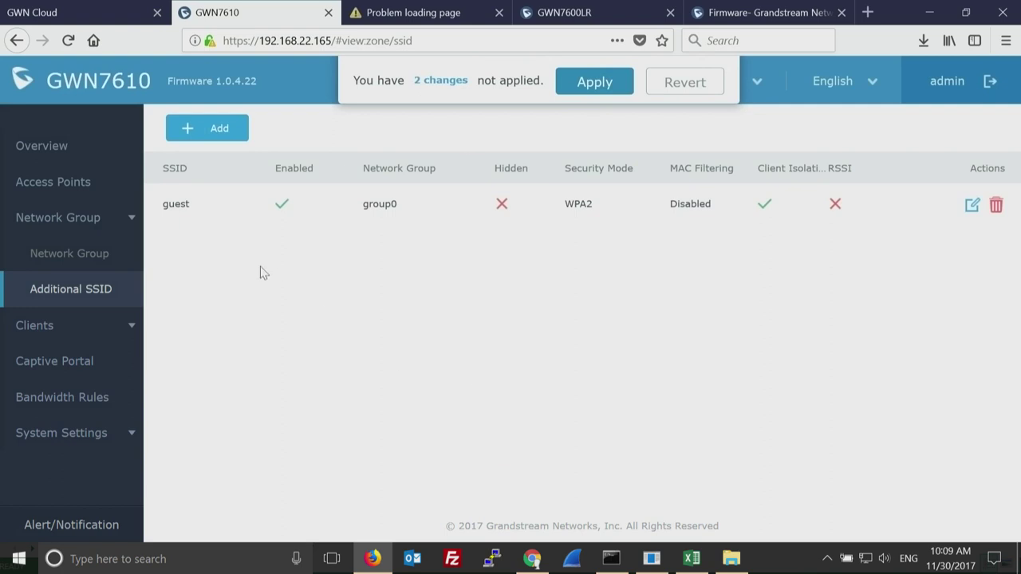
Run Discover AP from Access Points, finding a GWN7610 at 192.168.22.147 and a GWN7600LR at 192.168.22.239.
click(90, 255)
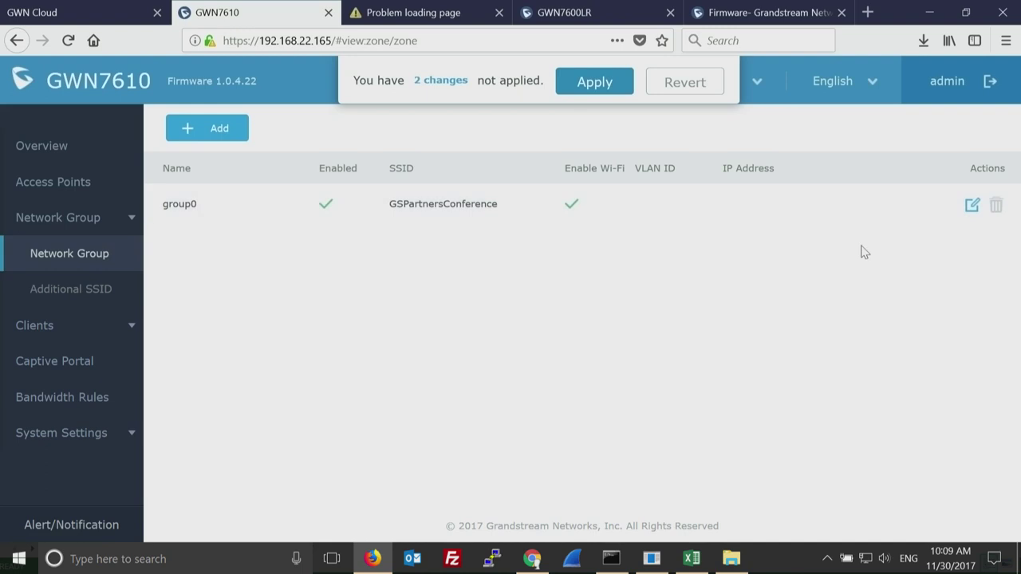
click(82, 183)
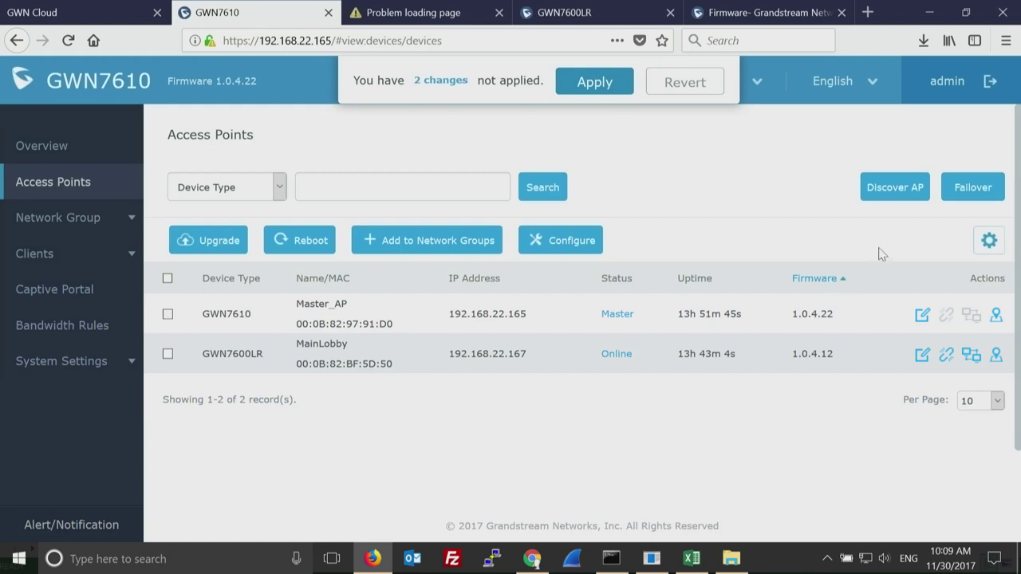
click(895, 197)
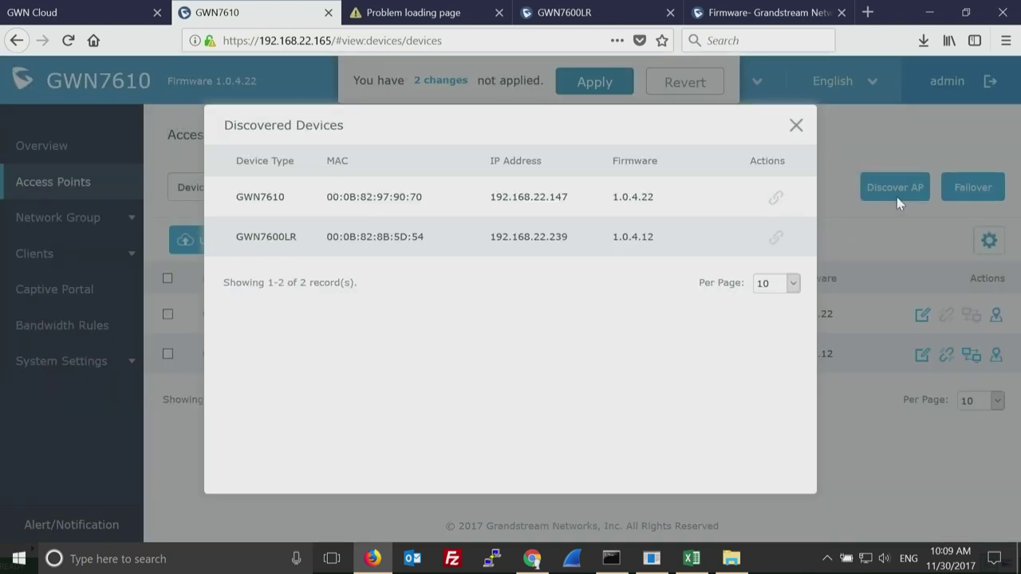
click(796, 125)
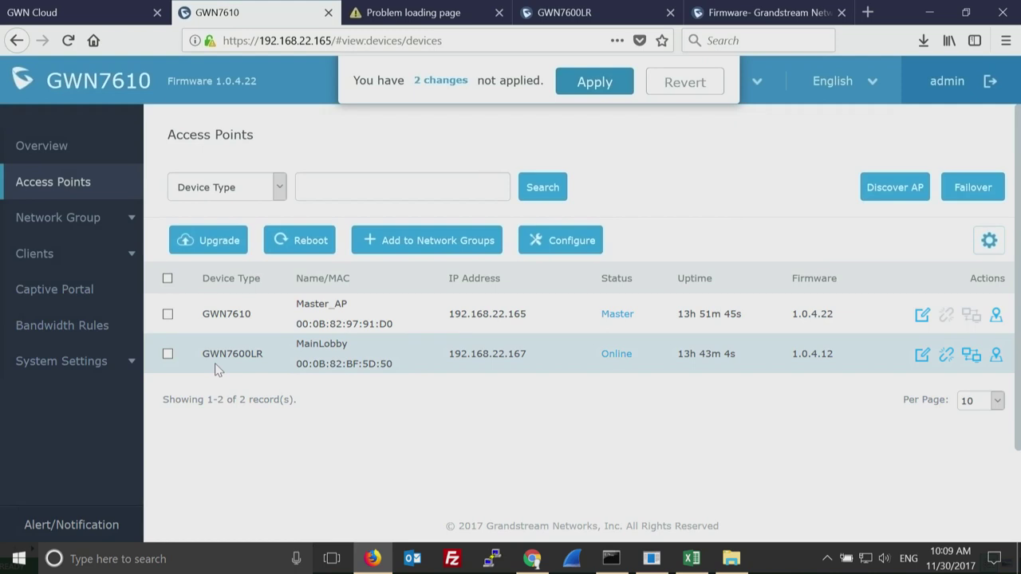
Show the Overview dashboard with 4 APs, 2 discovered and 2 online.
click(60, 148)
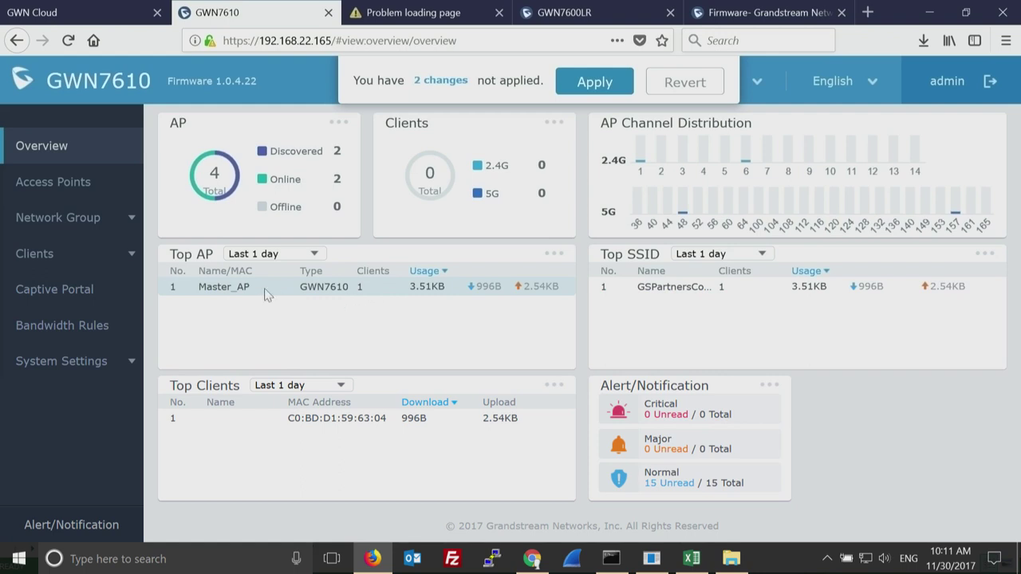
Inspect Master_AP's usage in Top AP and the Top SSID widget, then go to Network Group.
double_click(220, 290)
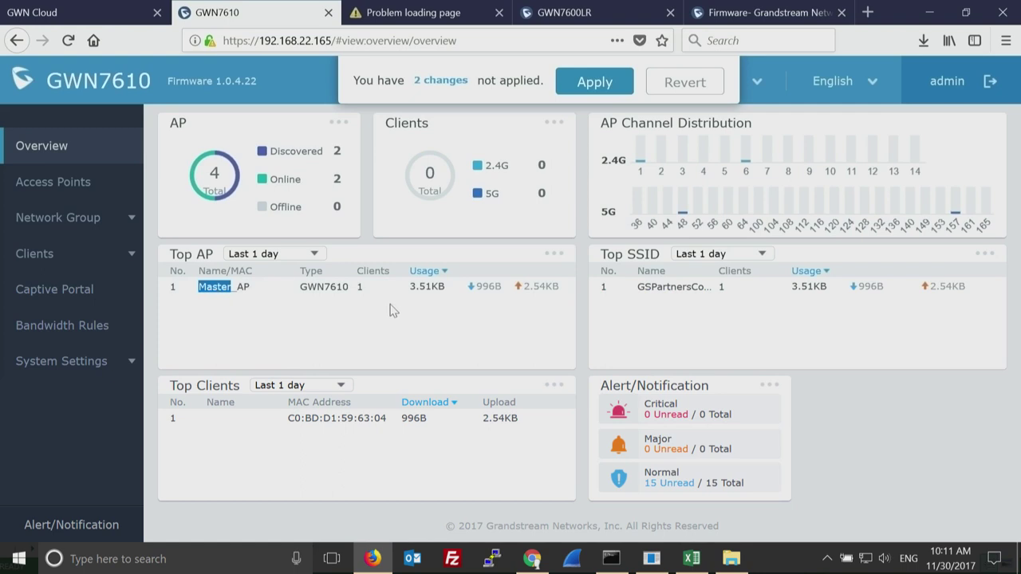
click(427, 288)
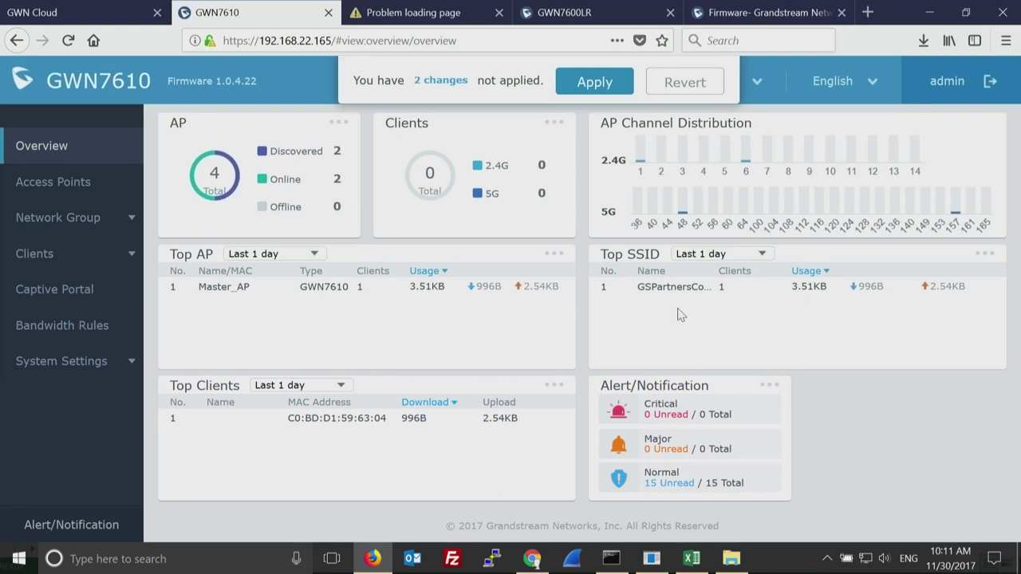
double_click(673, 290)
click(727, 296)
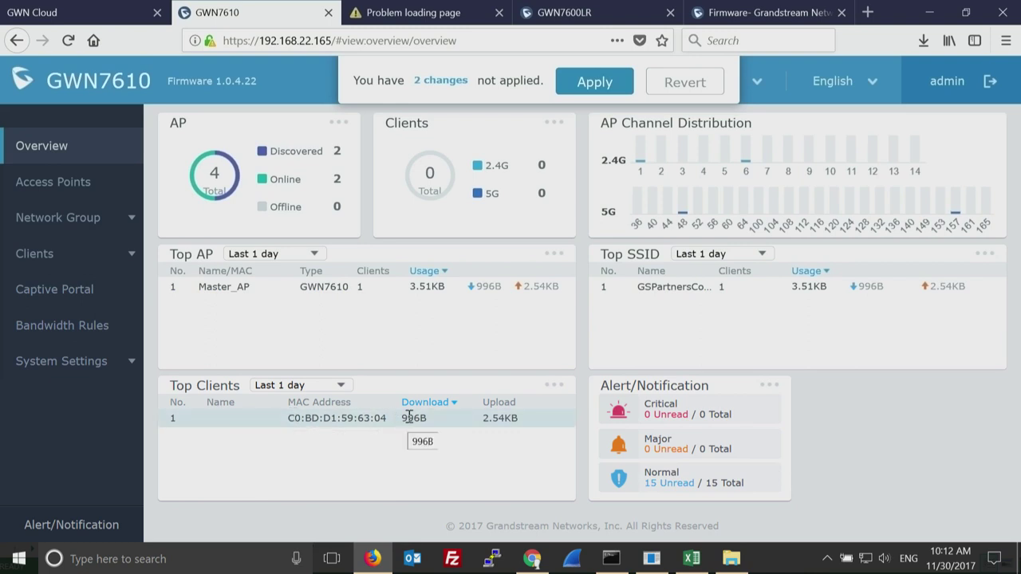
click(503, 435)
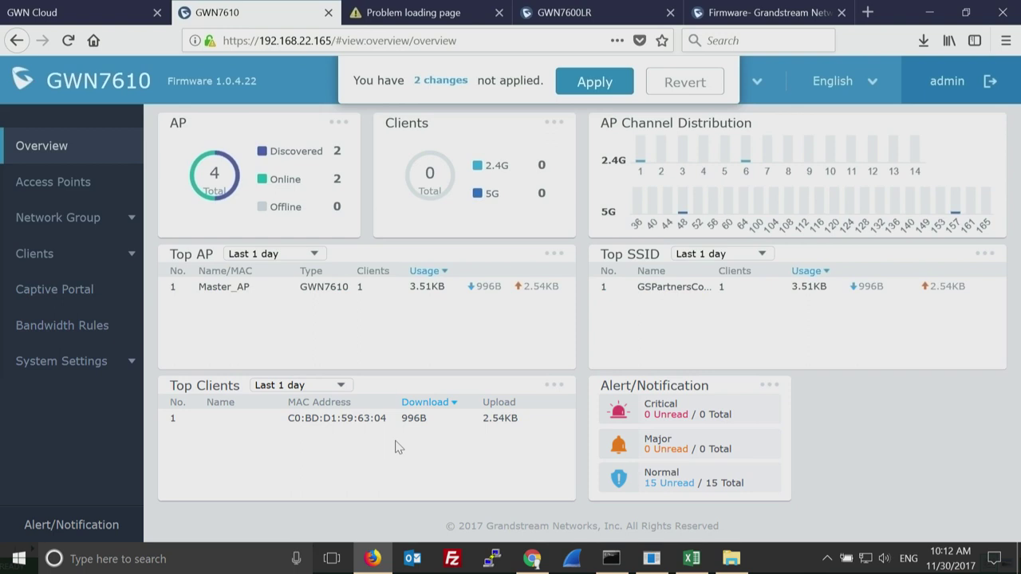
click(81, 218)
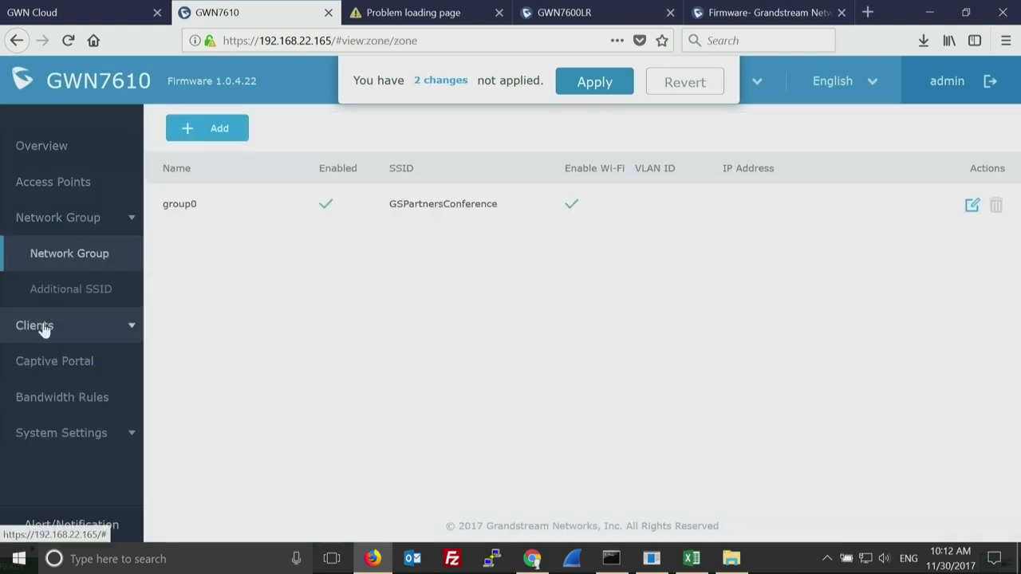
Open the Clients page listing the one wireless client on Master_AP.
click(42, 324)
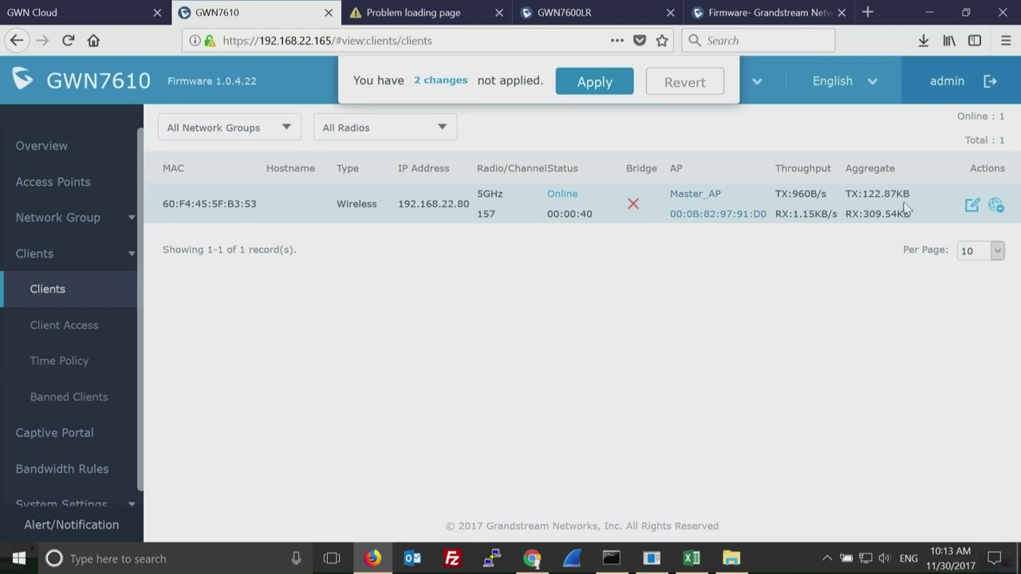
Enter a name for the connected wireless client, check its empty Bandwidth Rules, and save the configuration.
click(975, 206)
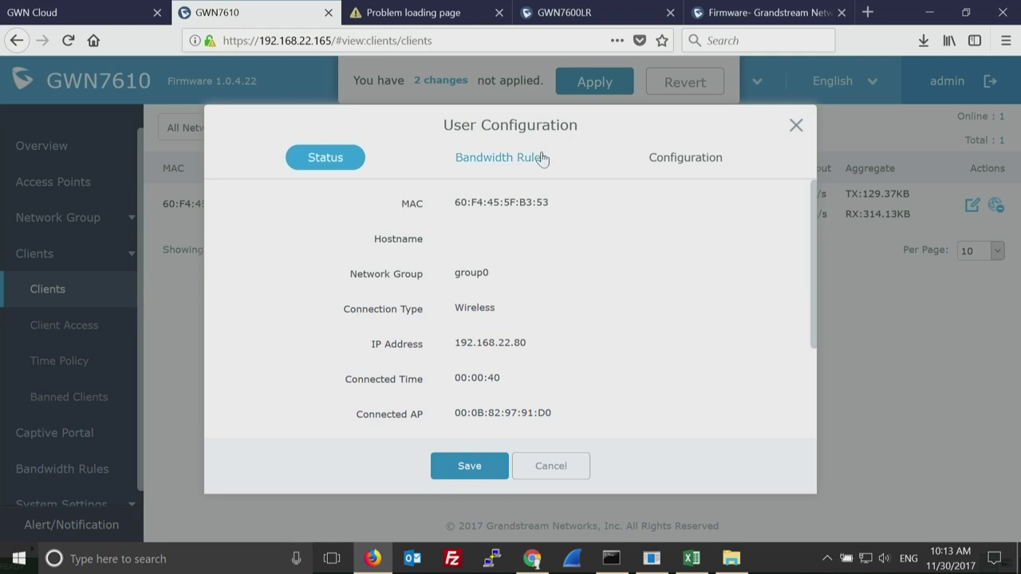
click(679, 160)
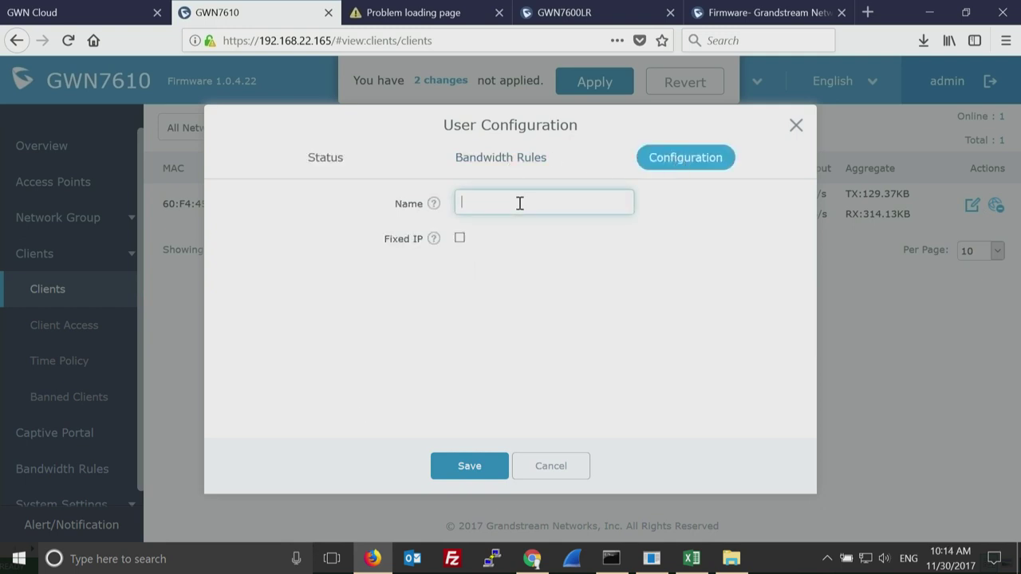
text(rnesto)
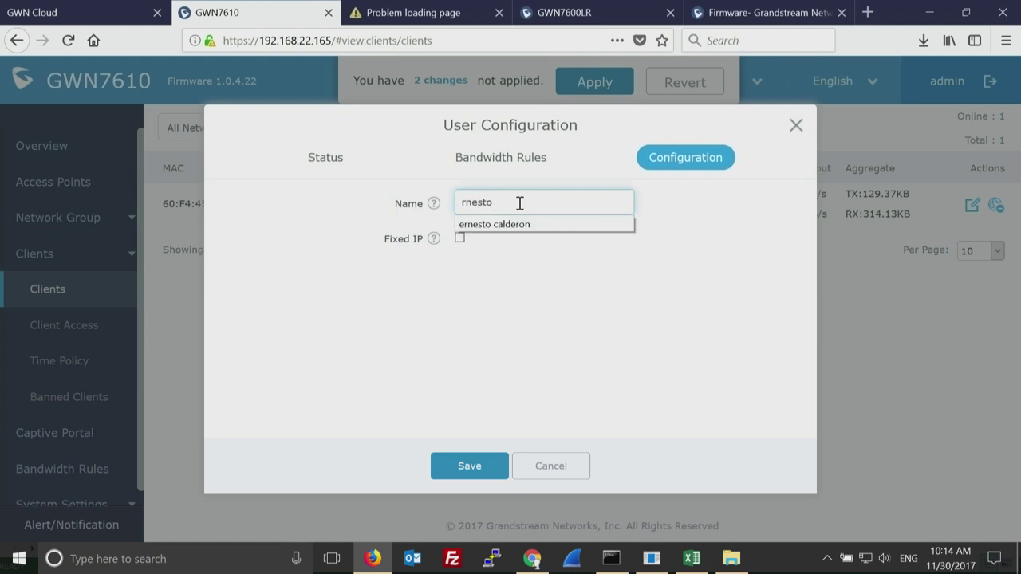
double_click(535, 202)
text(Ernesto)
click(576, 345)
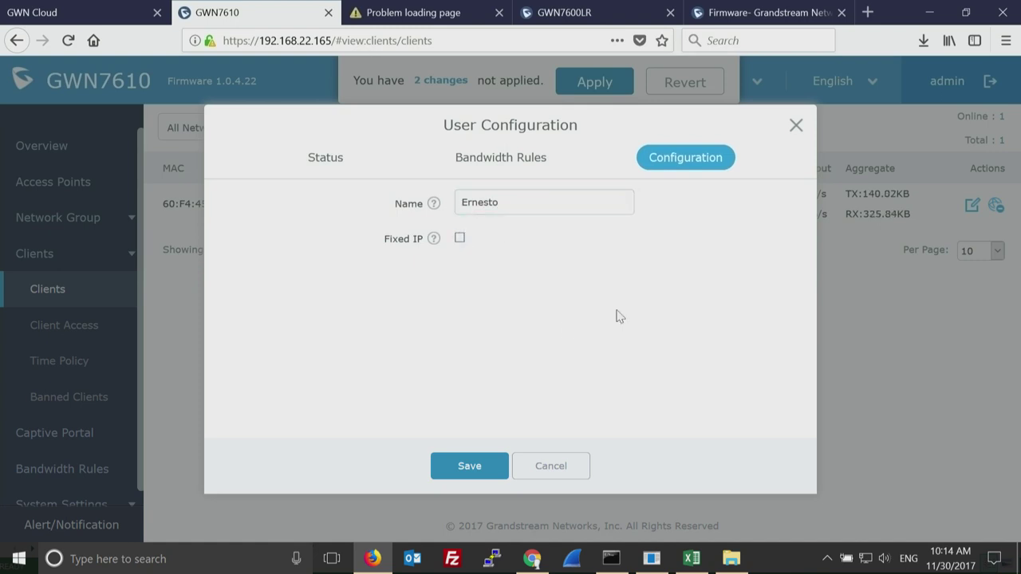
click(501, 159)
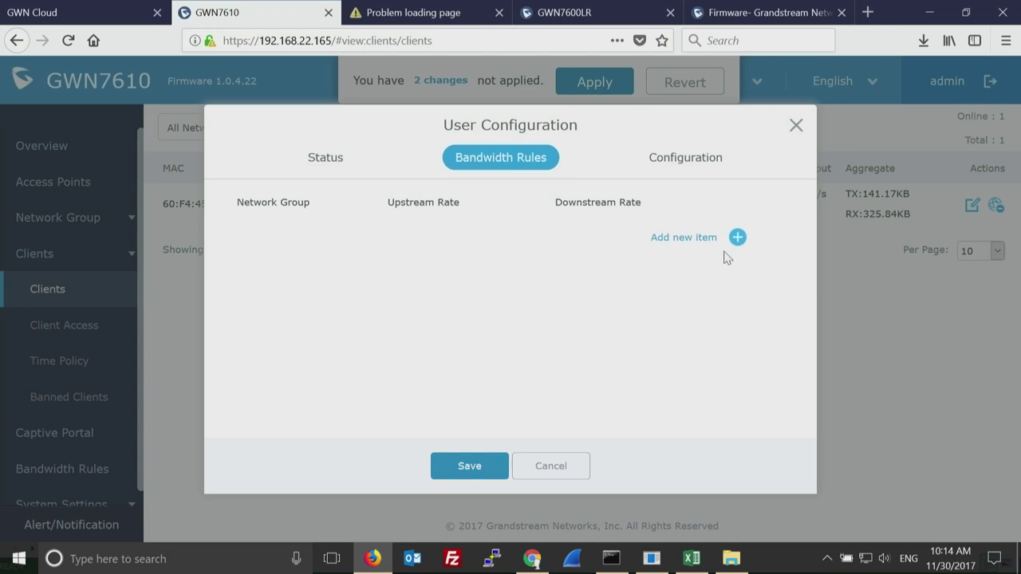
click(483, 466)
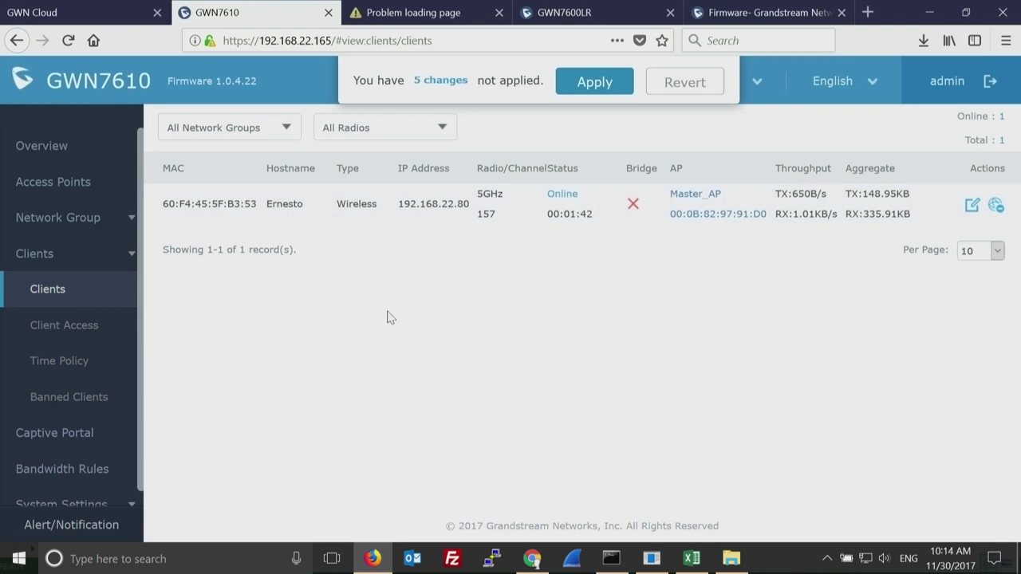
Browse the Client Access and Time Policy pages, ending on the empty Banned Clients list.
click(90, 324)
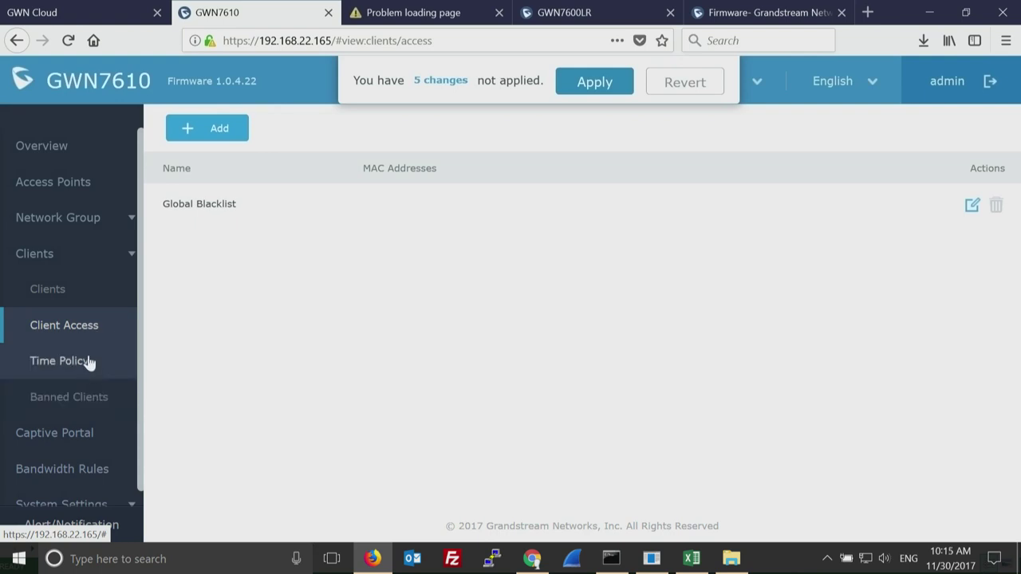
click(88, 361)
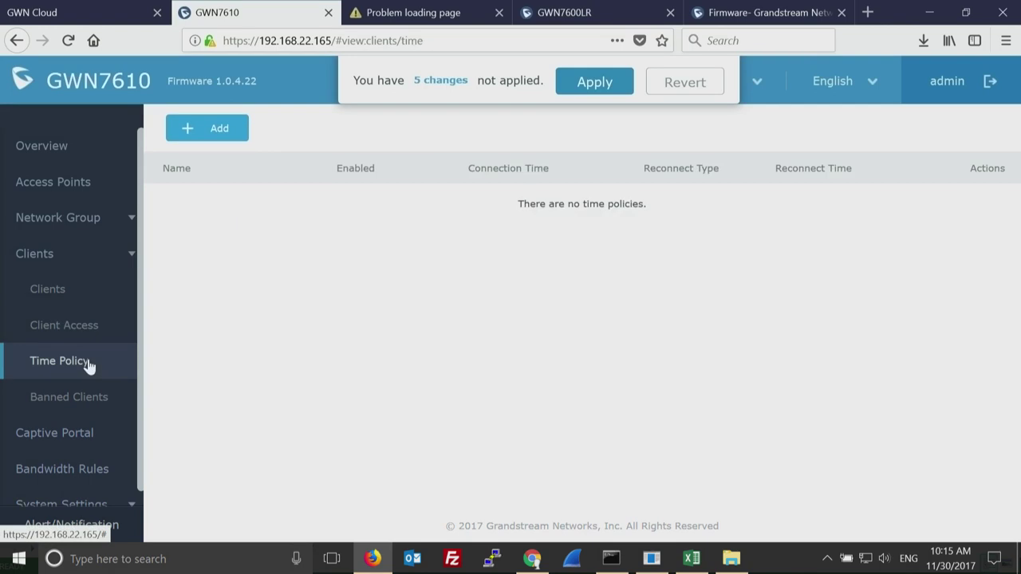
click(80, 399)
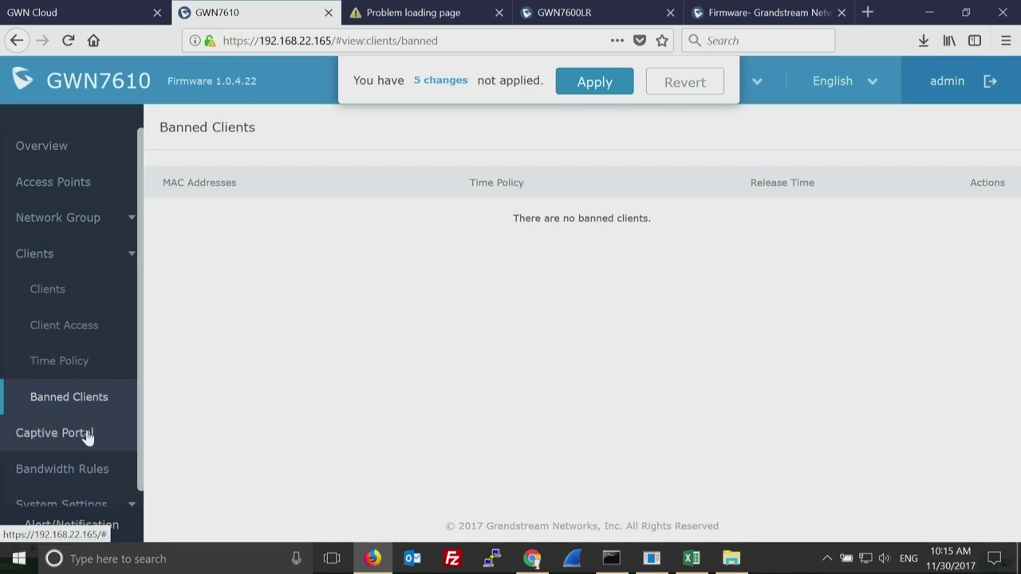
Review the Captive Portal policy and its Files tab (logo.png, favicon.ico, portal HTML files), then open Bandwidth Rules.
click(88, 435)
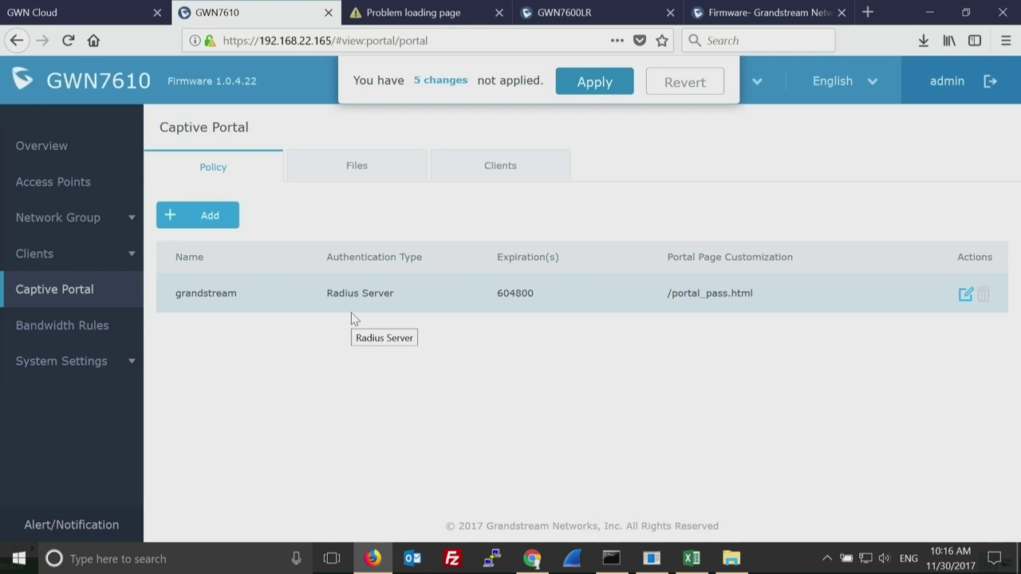
click(357, 171)
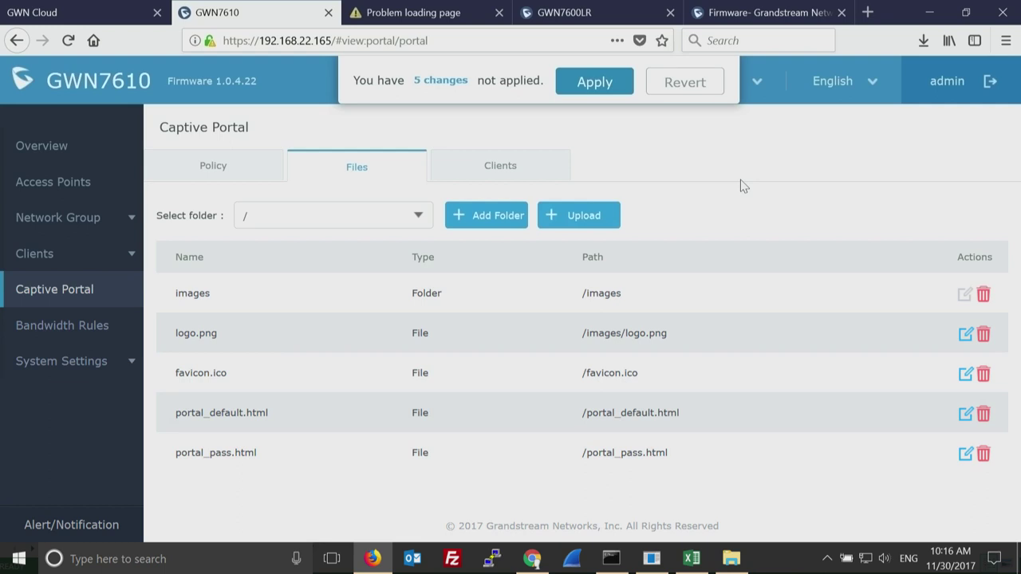
click(78, 327)
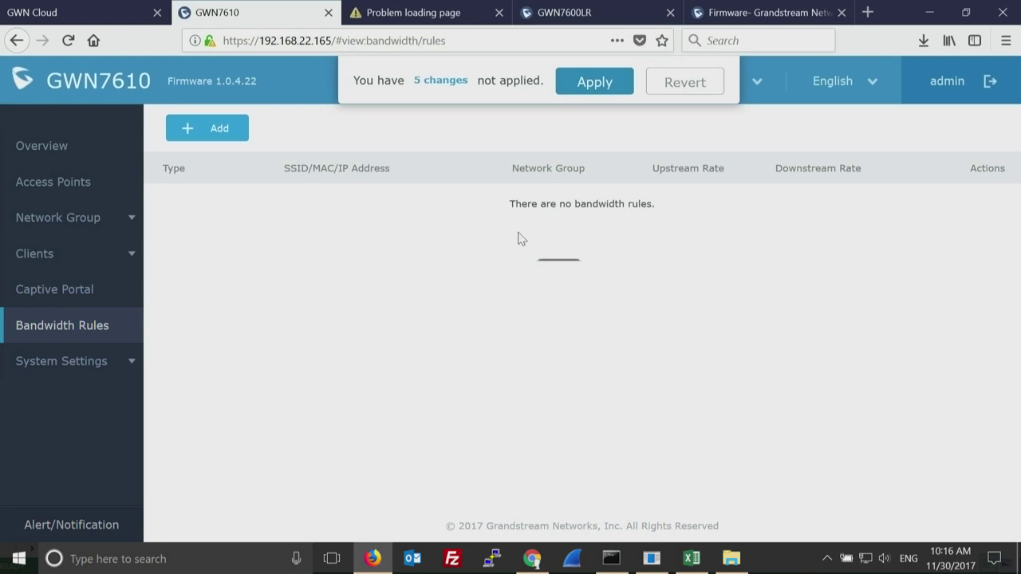
Inspect a new bandwidth rule form for SSID GSPartnersConference (group0), discard it, then open System Settings > Maintenance.
click(223, 138)
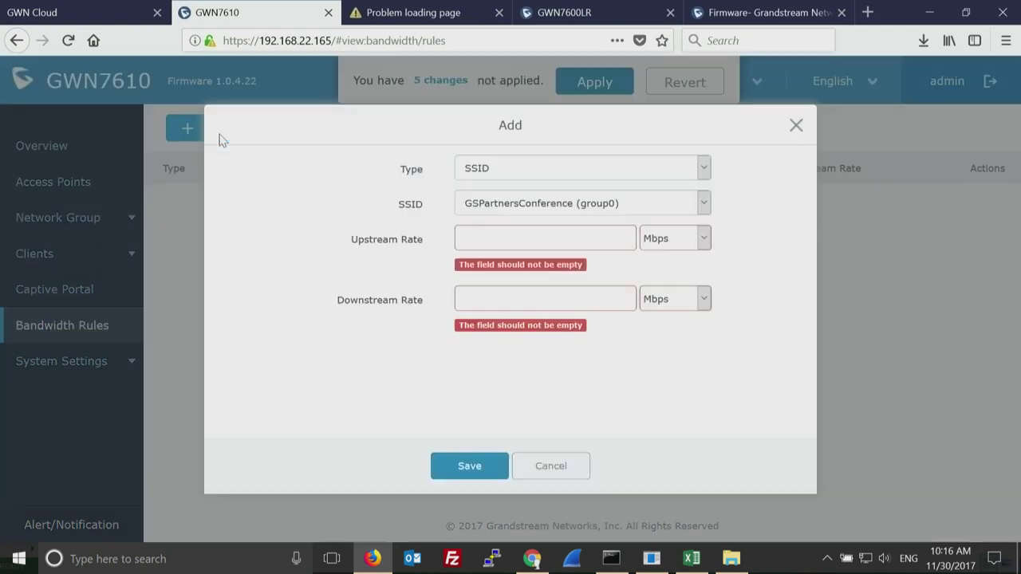
click(616, 205)
click(615, 205)
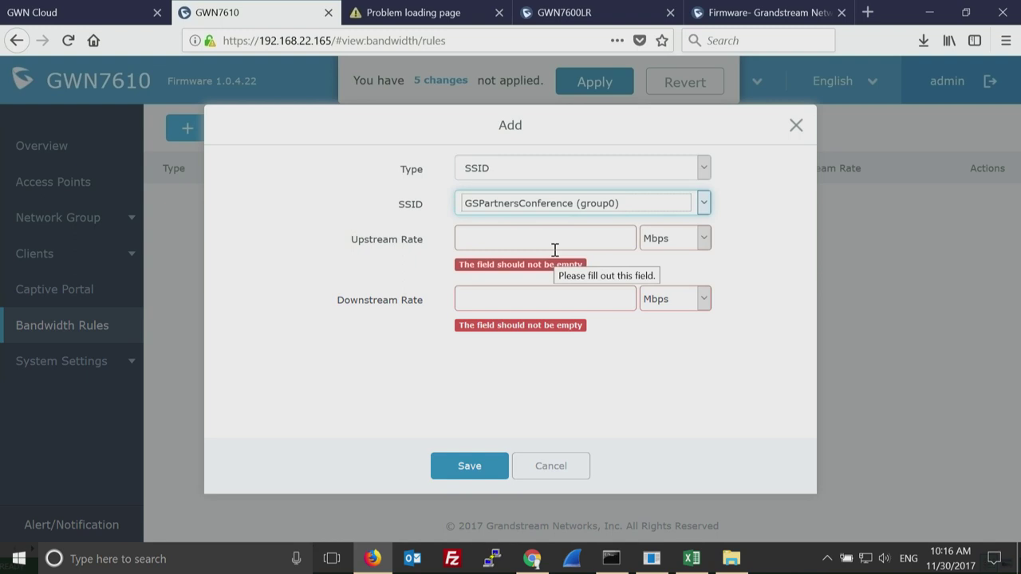
click(796, 126)
click(796, 126)
click(120, 363)
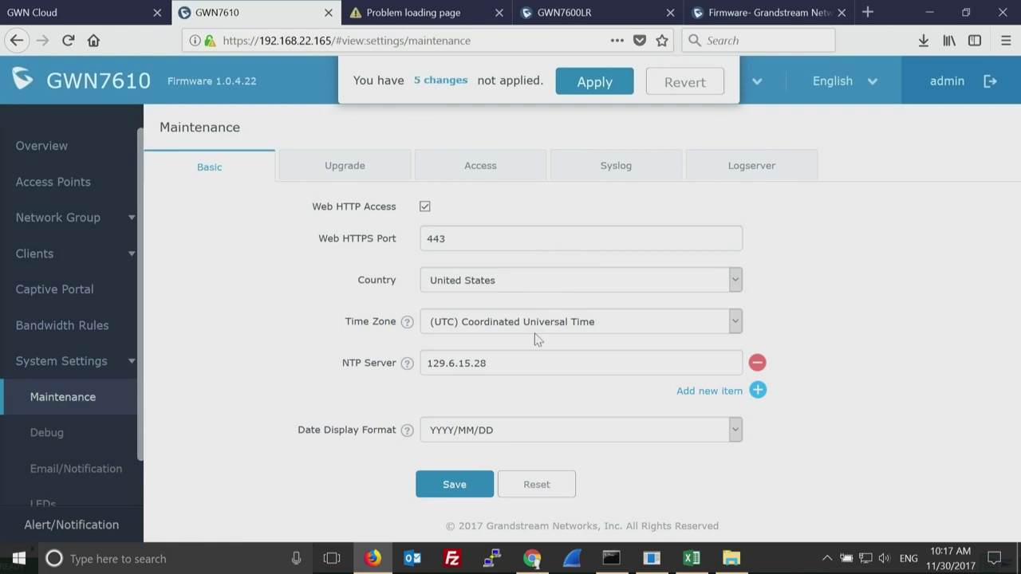
Scroll through the Maintenance Upgrade tab's firmware settings, then move to the Access password settings.
drag(138, 367, 144, 440)
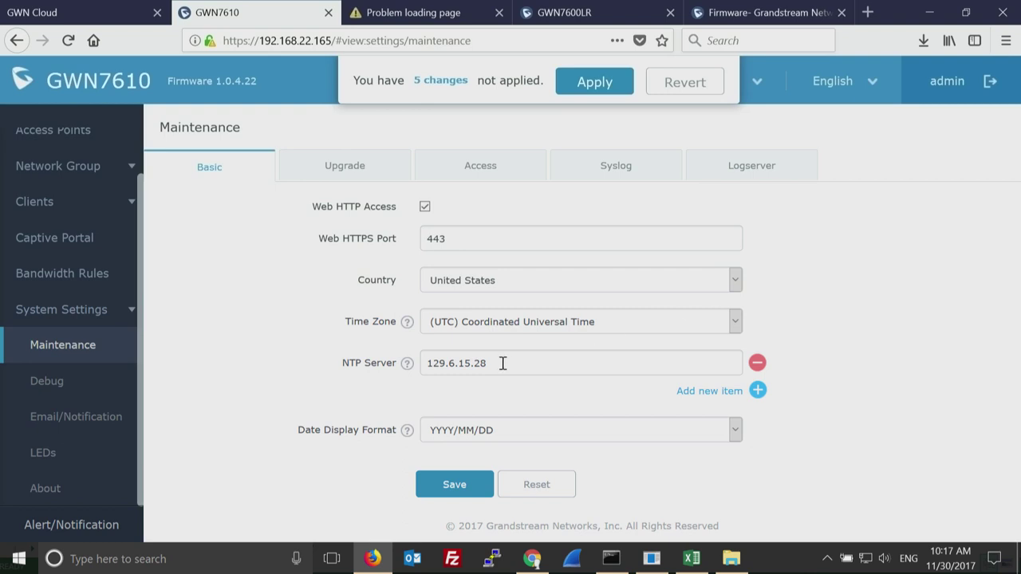
click(343, 163)
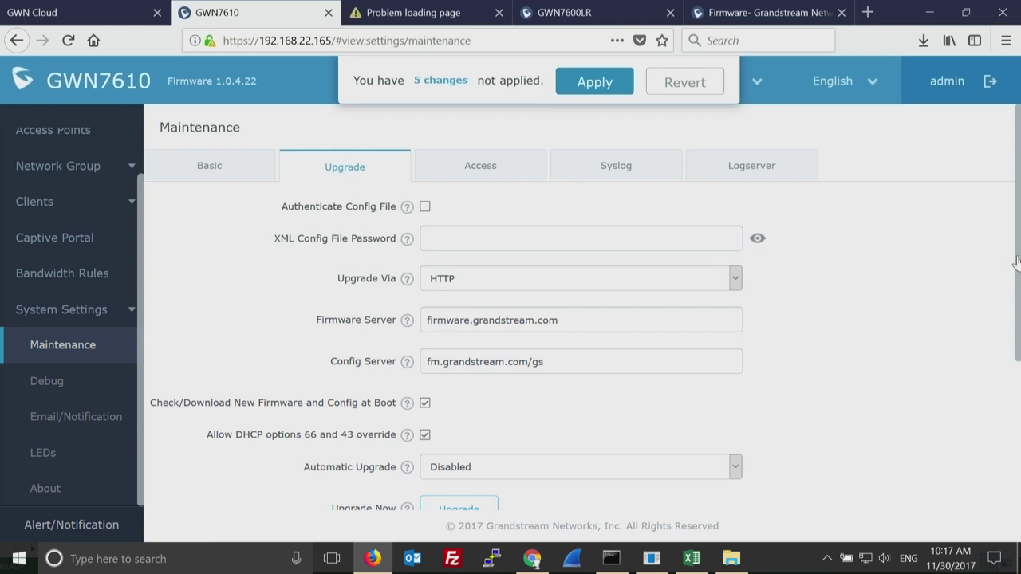
drag(1016, 262, 1013, 444)
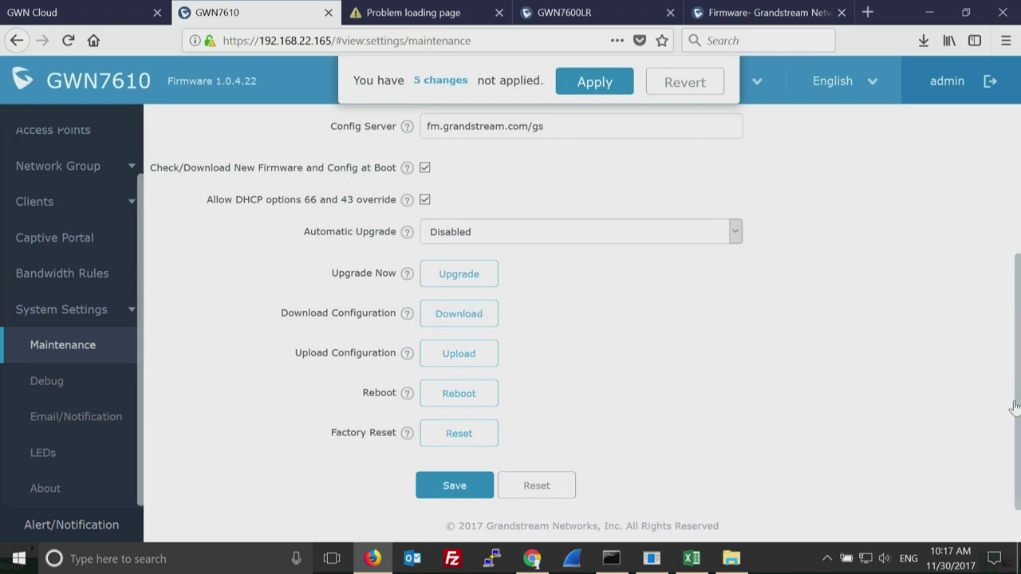
drag(1015, 403, 1011, 223)
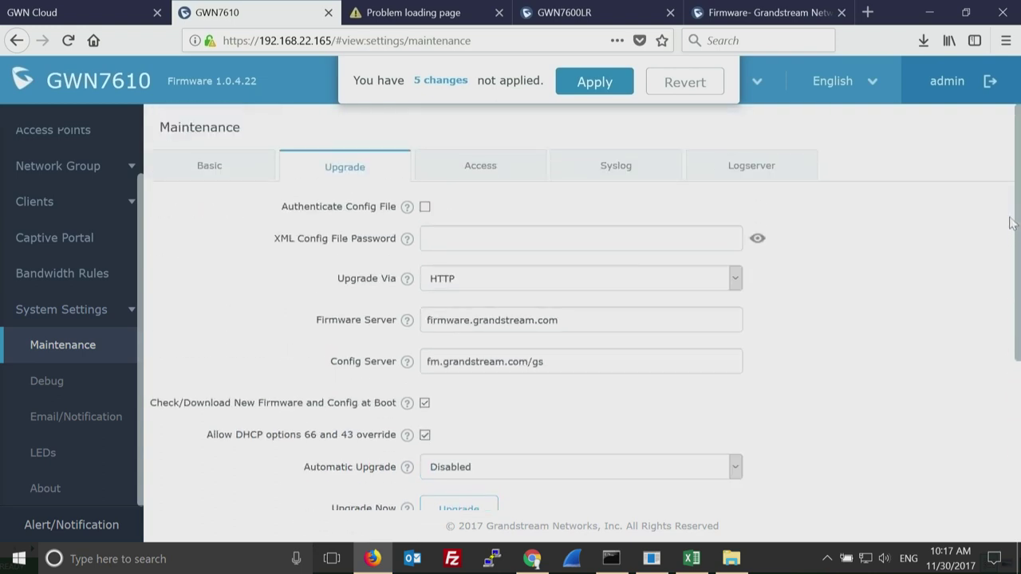
click(485, 174)
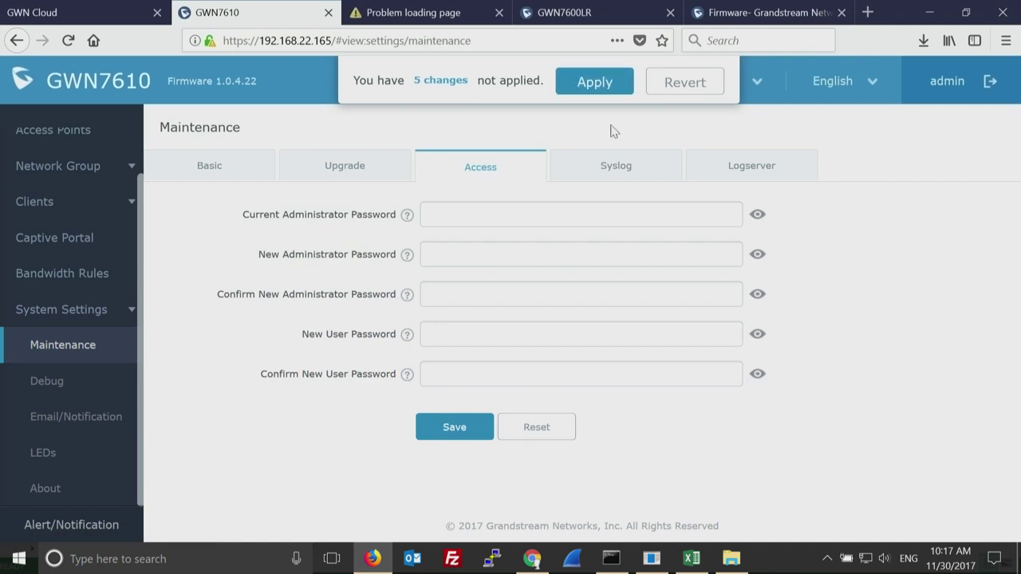
Check the Syslog Server field, then scroll the Logserver tab down to the empty Syslog File List.
click(615, 165)
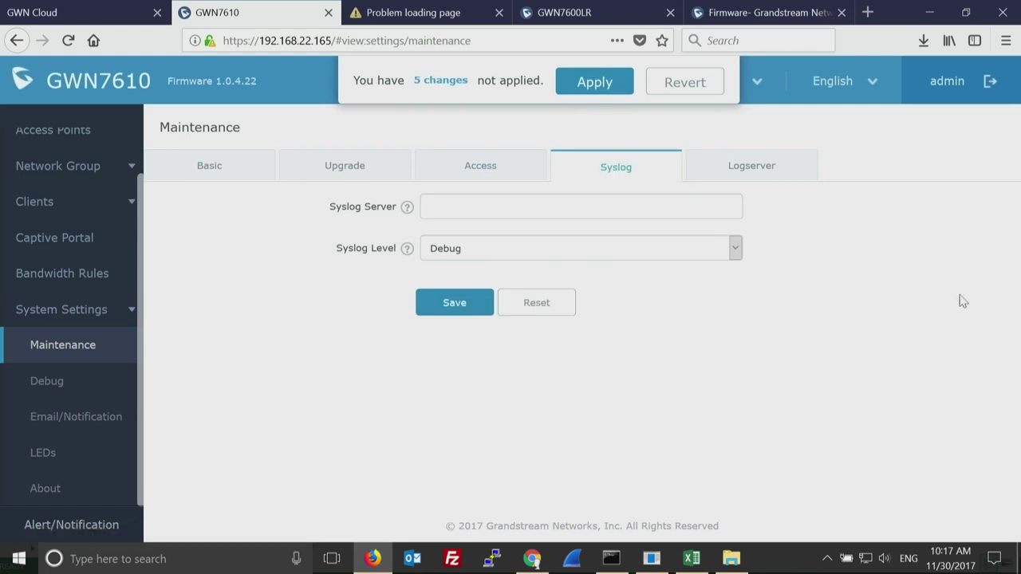
click(618, 206)
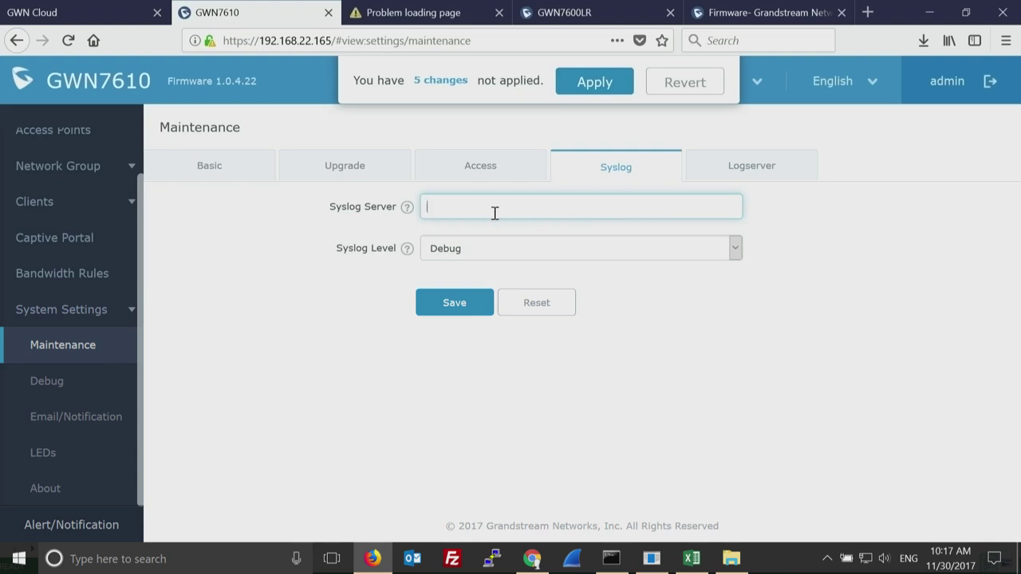
click(744, 168)
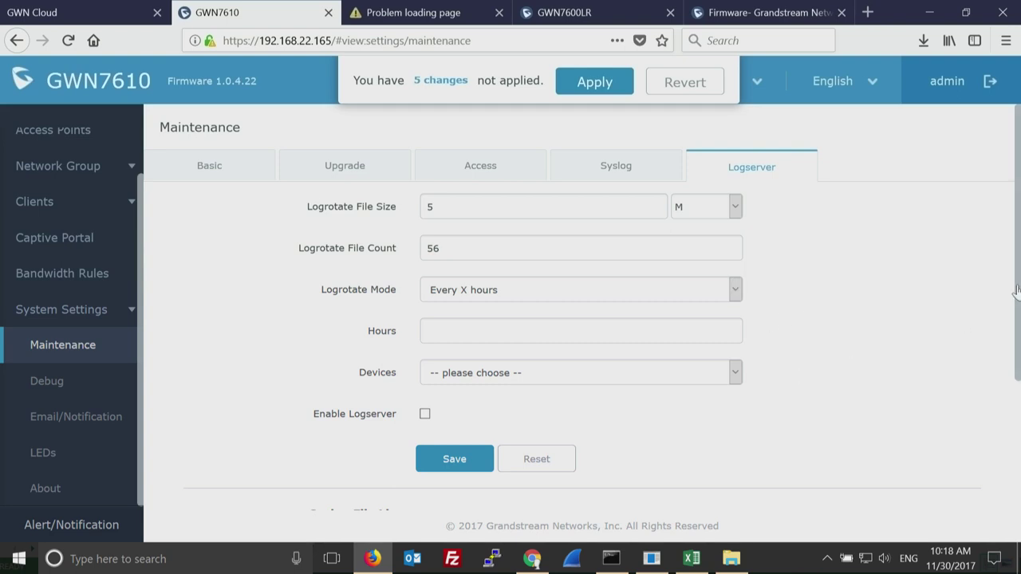
drag(1016, 291, 1016, 431)
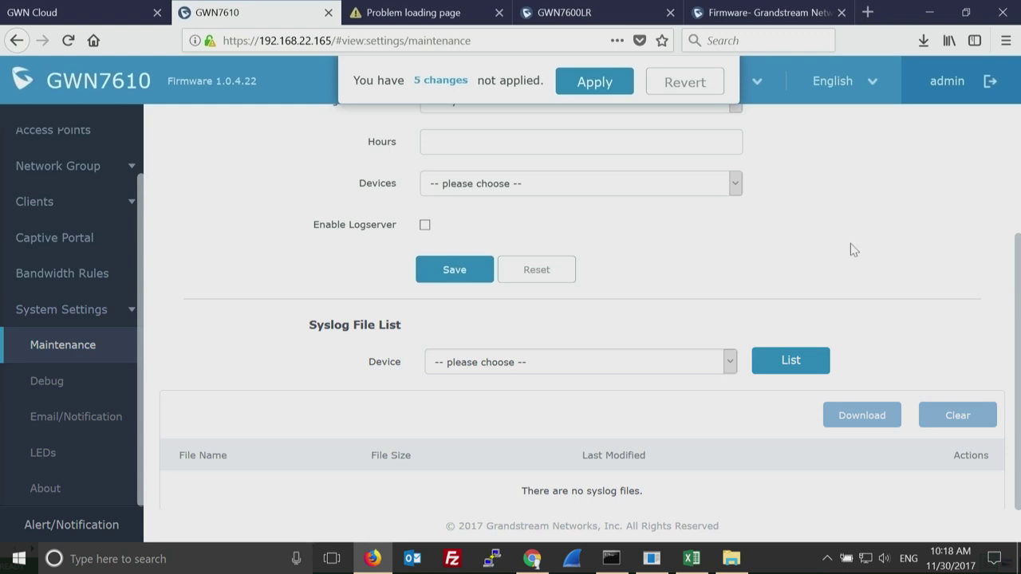
drag(1016, 330, 1009, 369)
Step through the Debug page's Capture, Core Files, Ping/Traceroute and Syslog tabs, then open Email/Notification.
click(56, 384)
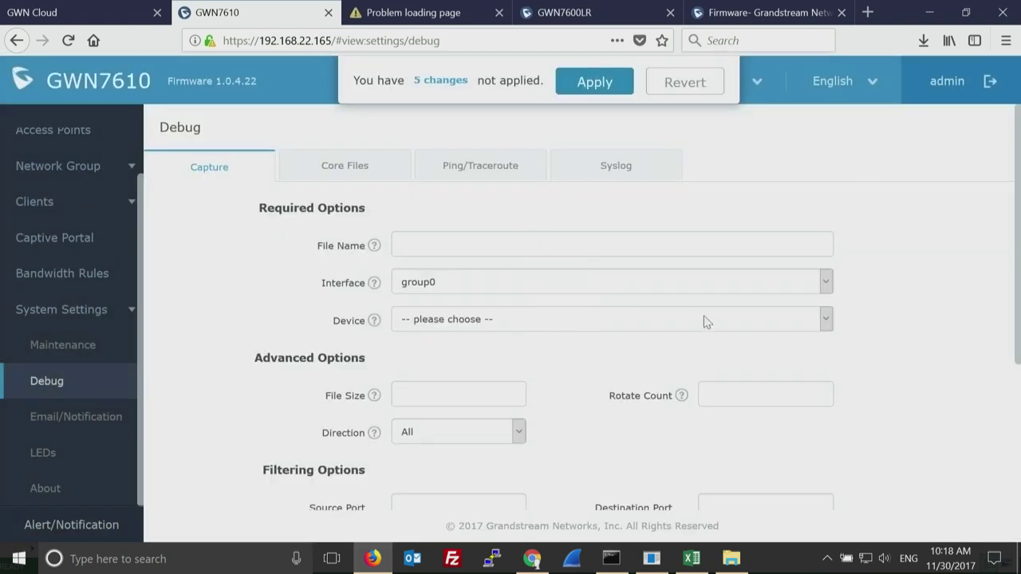
mouse_move(1013, 295)
mouse_down()
mouse_move(1014, 496)
mouse_move(1010, 294)
mouse_up()
click(347, 173)
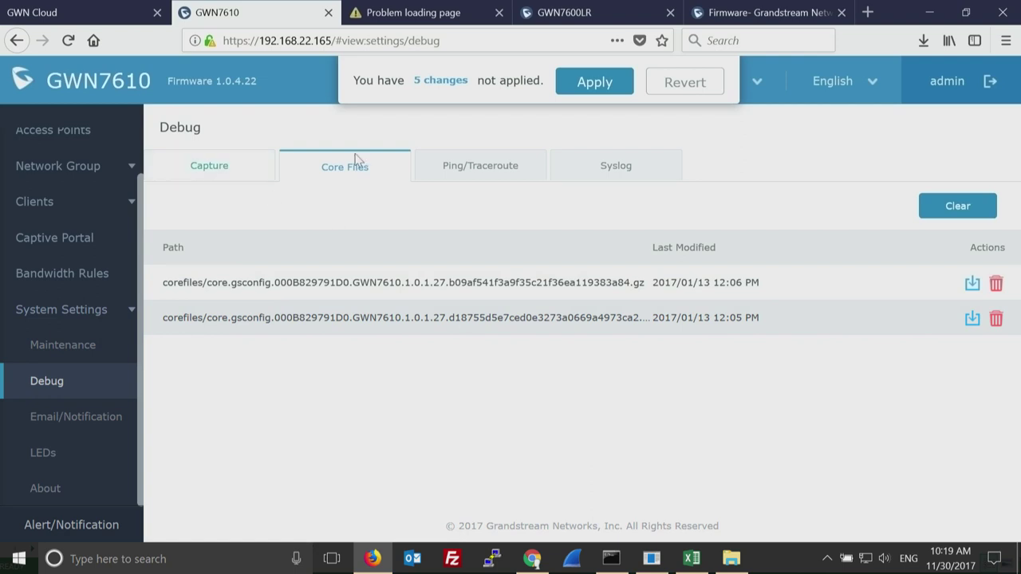
click(480, 171)
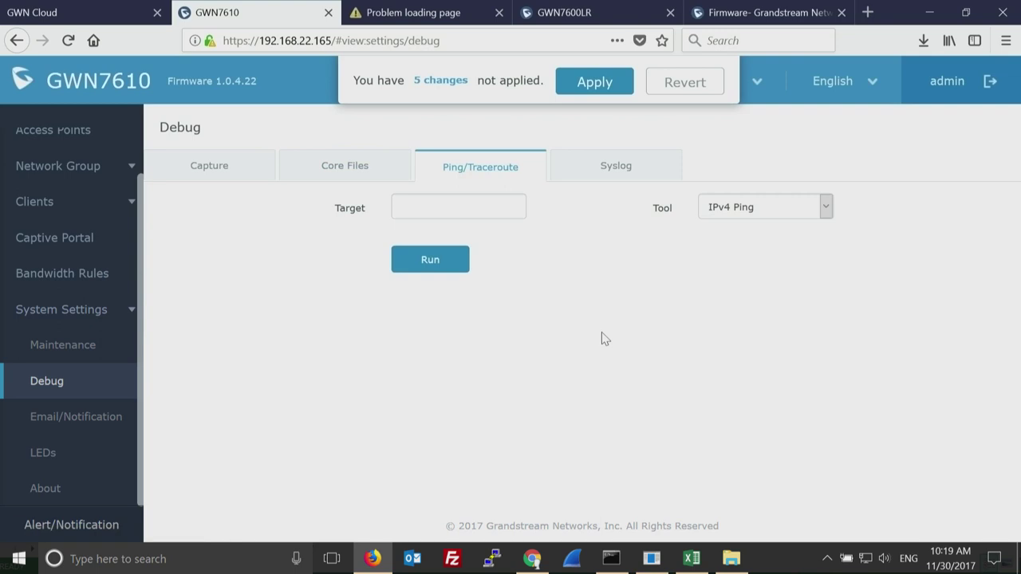
click(612, 172)
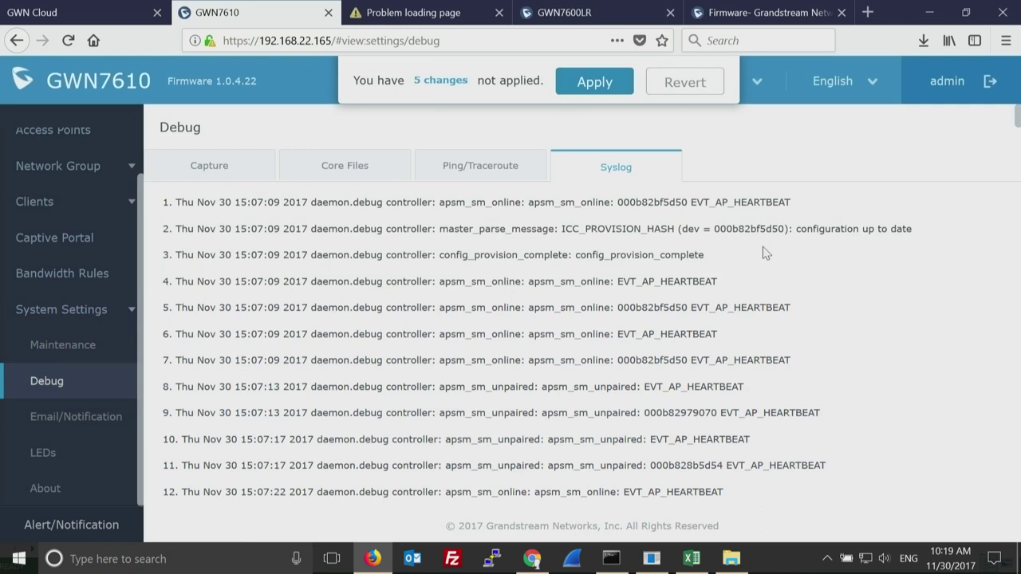
drag(1015, 125, 1003, 230)
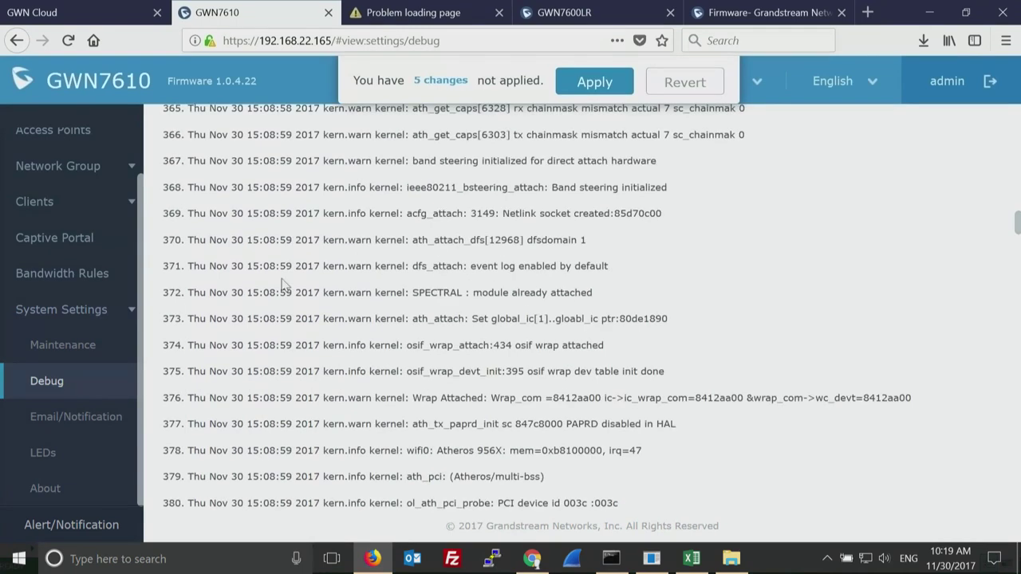
click(70, 416)
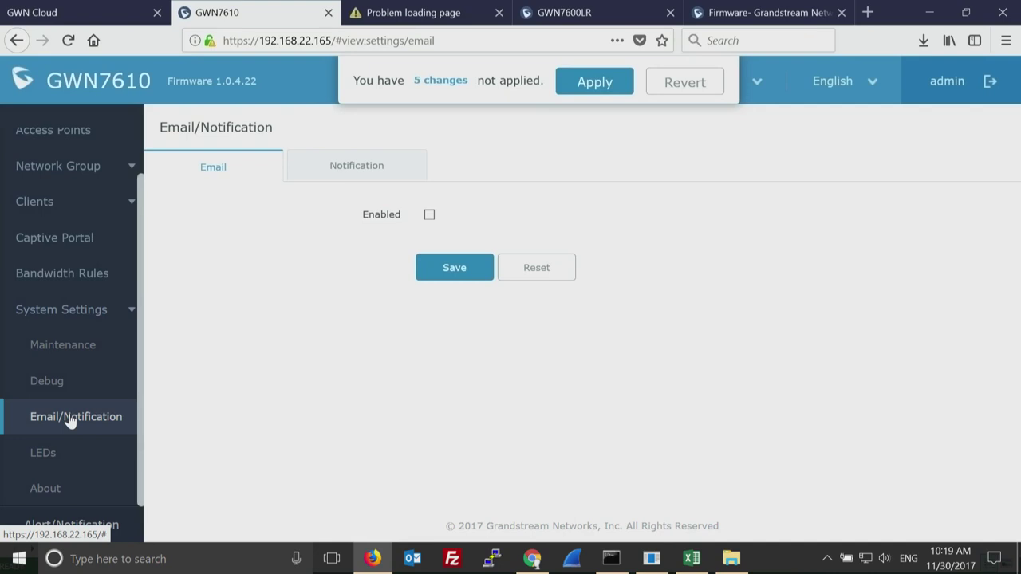
Browse the notification events, tick Email Enabled to reveal mail server fields, then open the LEDs settings.
click(351, 169)
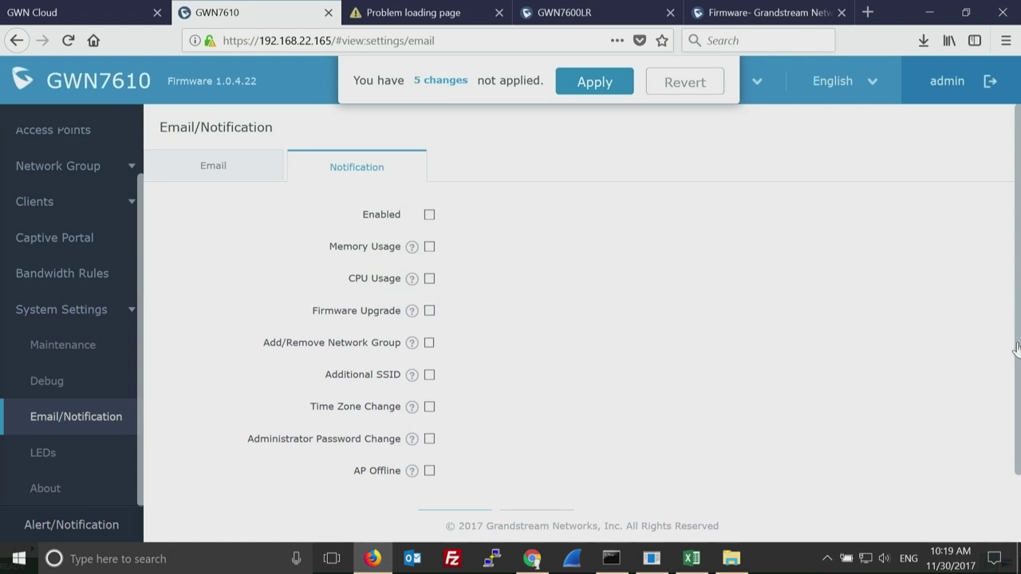
scroll(1017, 348, down, 1)
scroll(1014, 422, up, 1)
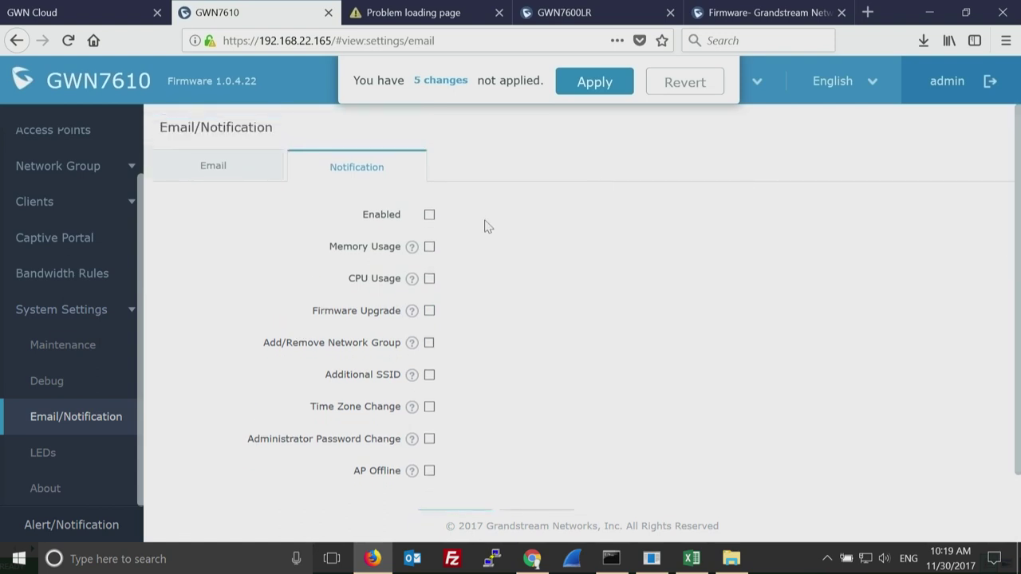
click(220, 168)
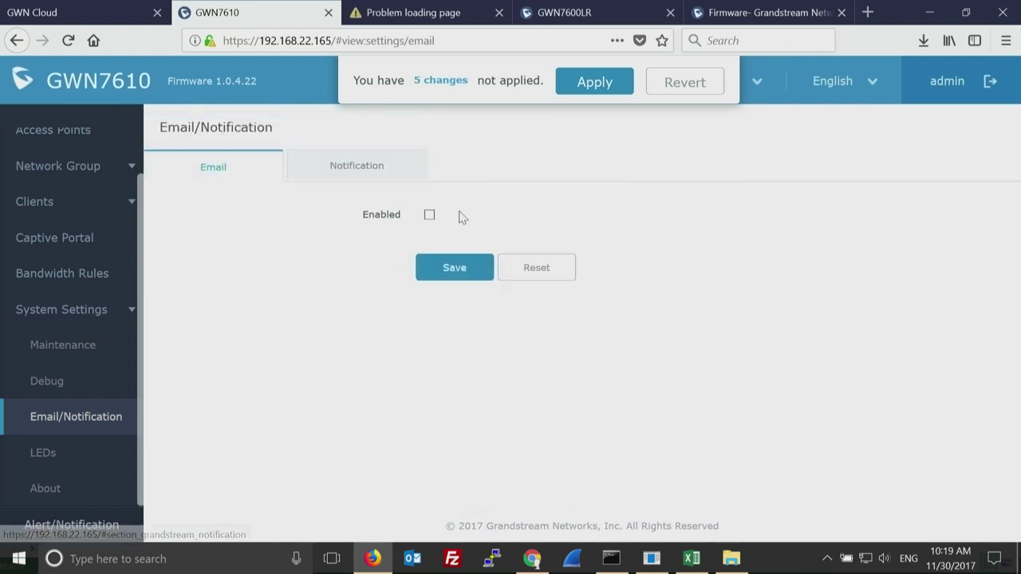
click(430, 216)
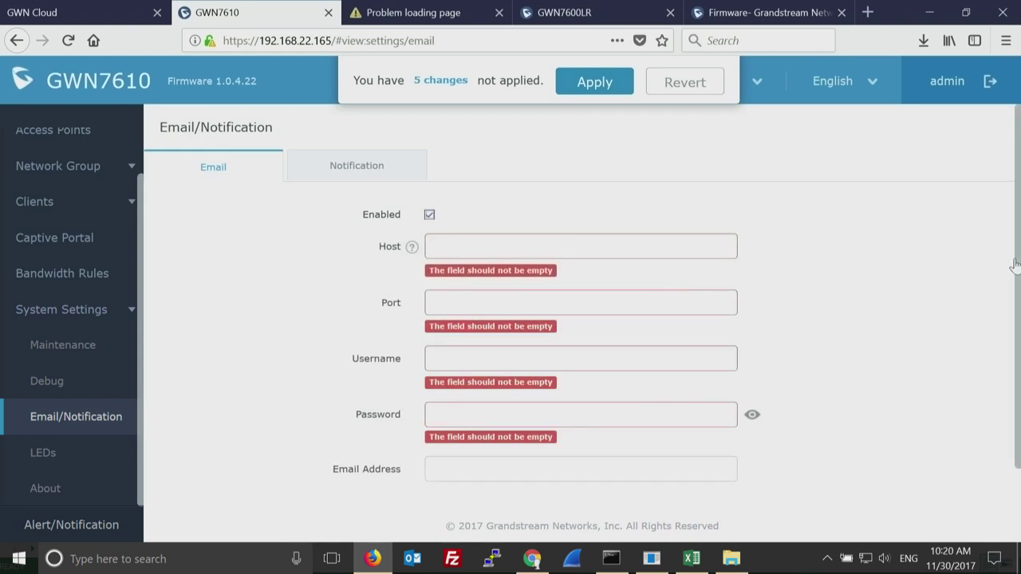
scroll(1016, 264, down, 1)
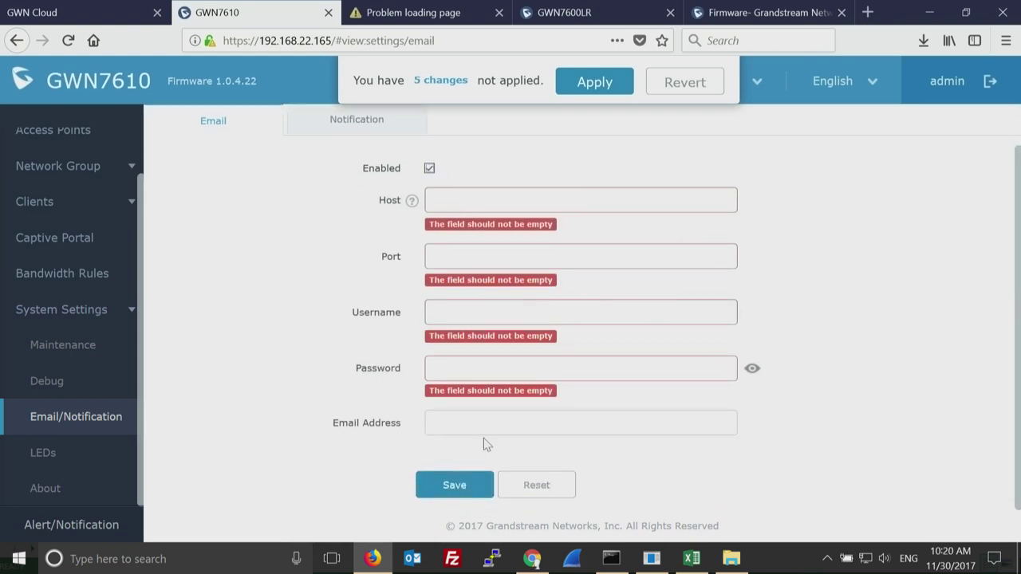
click(486, 421)
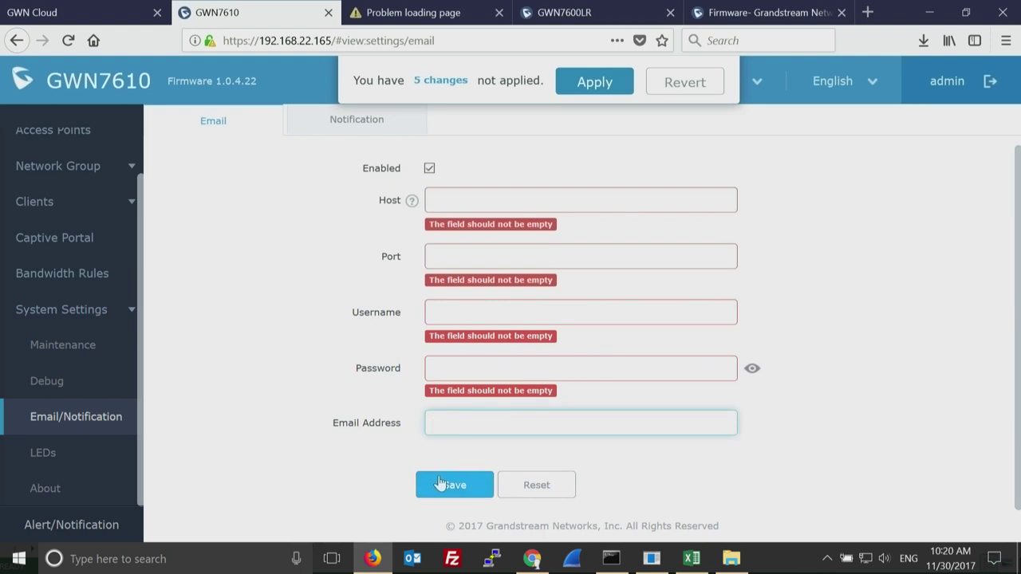
click(358, 128)
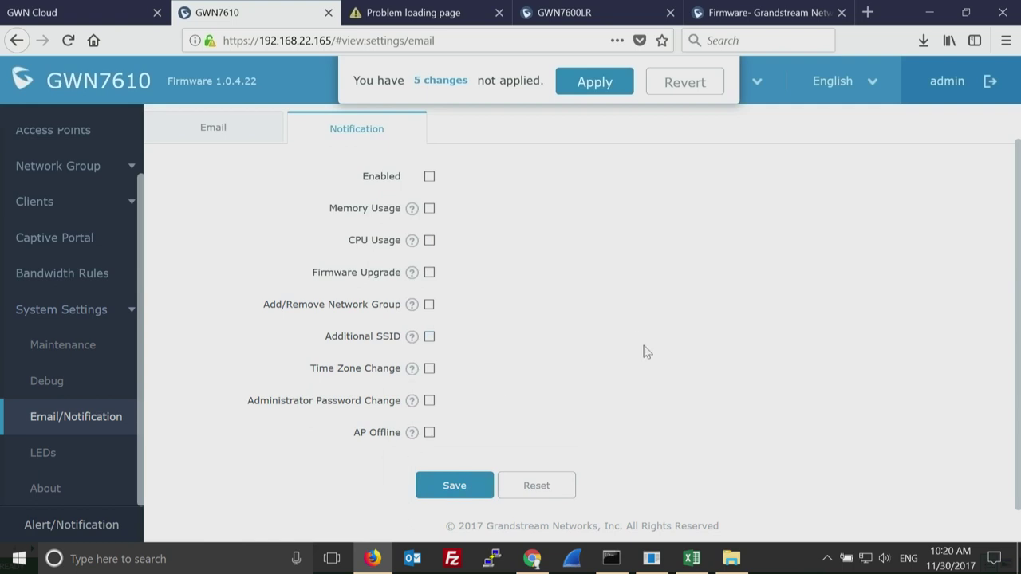
click(47, 454)
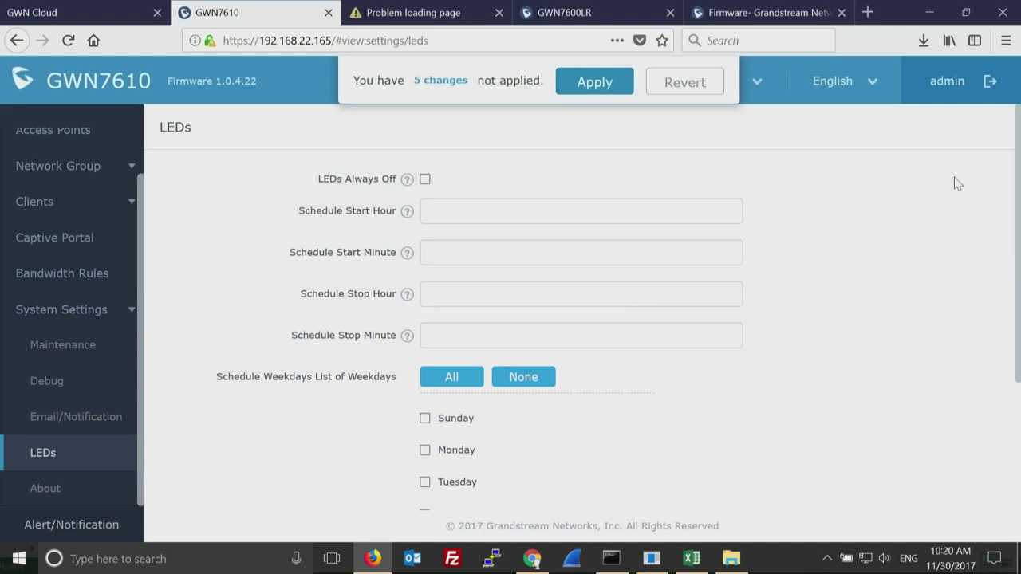
Return to the Access Points list showing Master_AP and MainLobby, and select the GWN7600LR model text.
drag(1015, 255, 1005, 443)
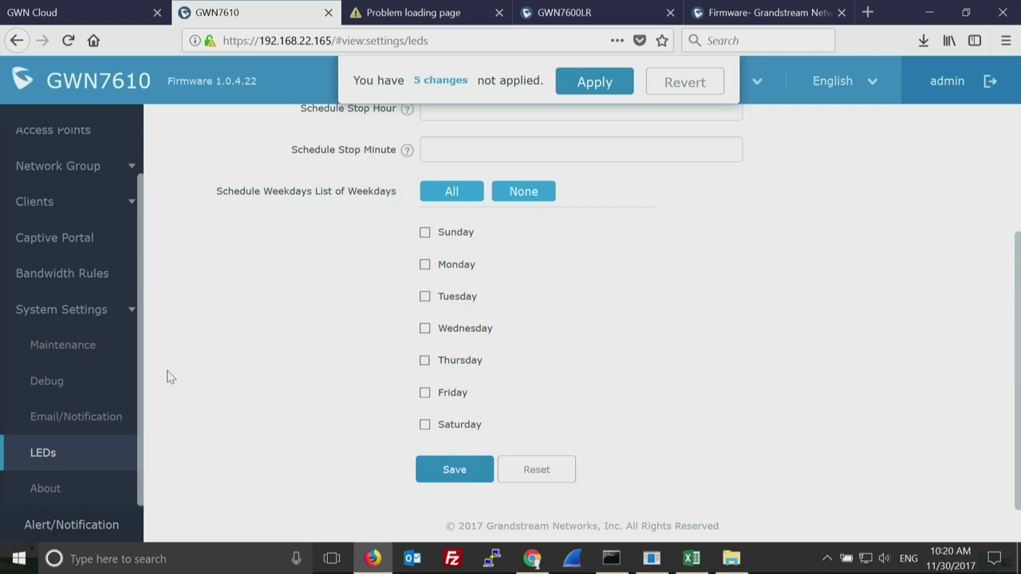
drag(146, 369, 159, 292)
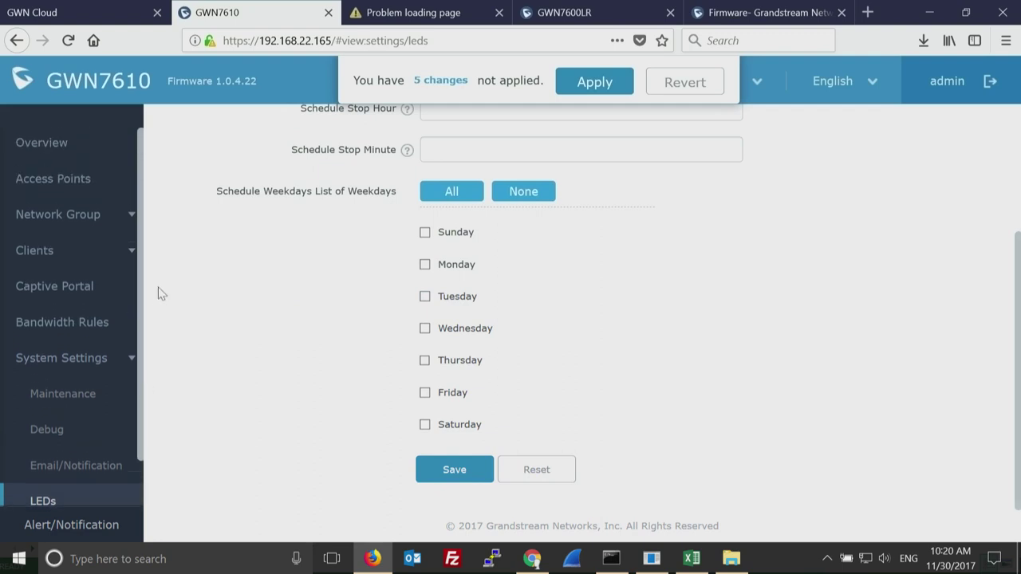
click(67, 182)
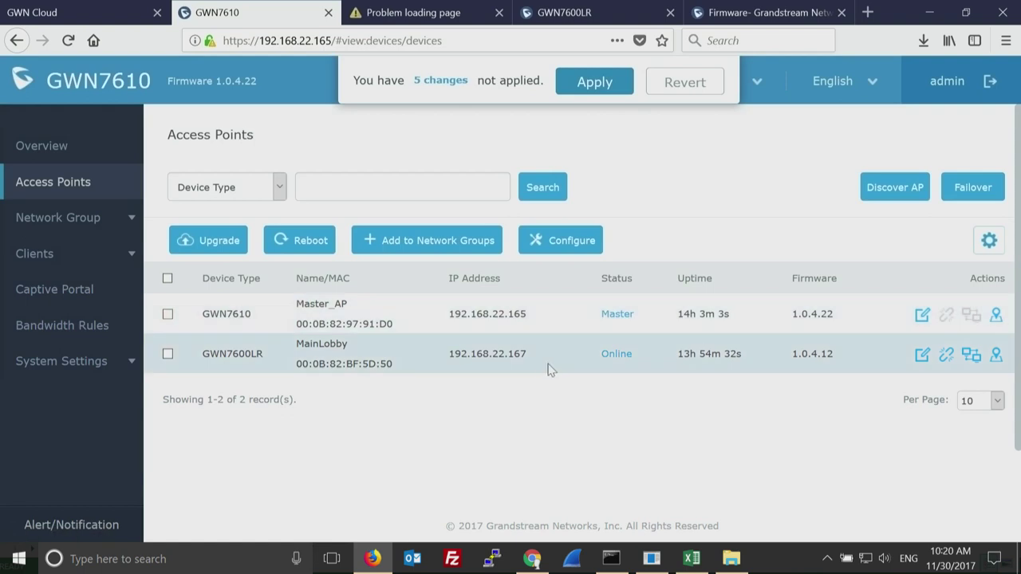
double_click(239, 351)
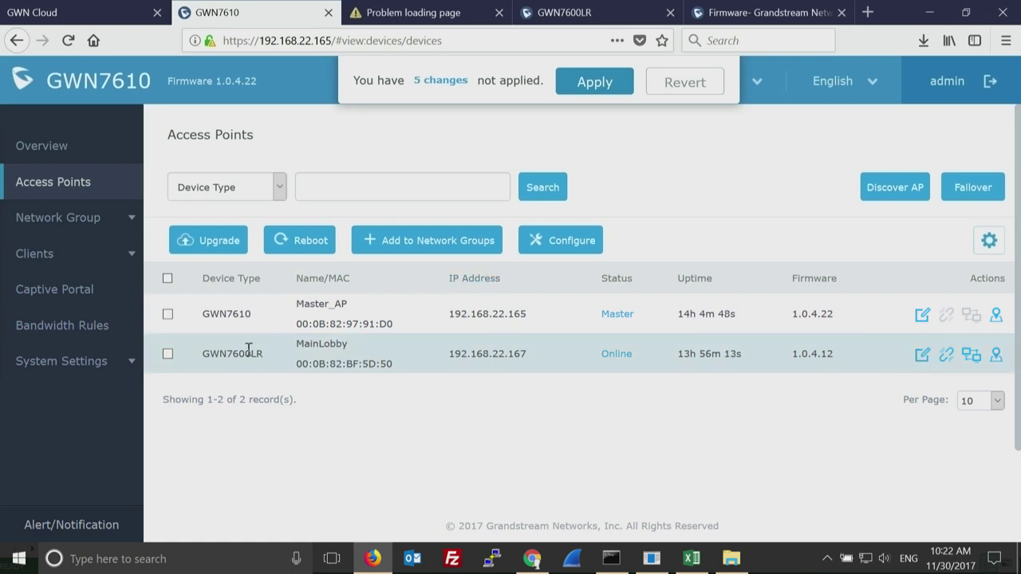
Open System Settings > Maintenance Basic page with country, time zone and NTP server fields.
drag(339, 345, 305, 344)
click(470, 467)
click(126, 367)
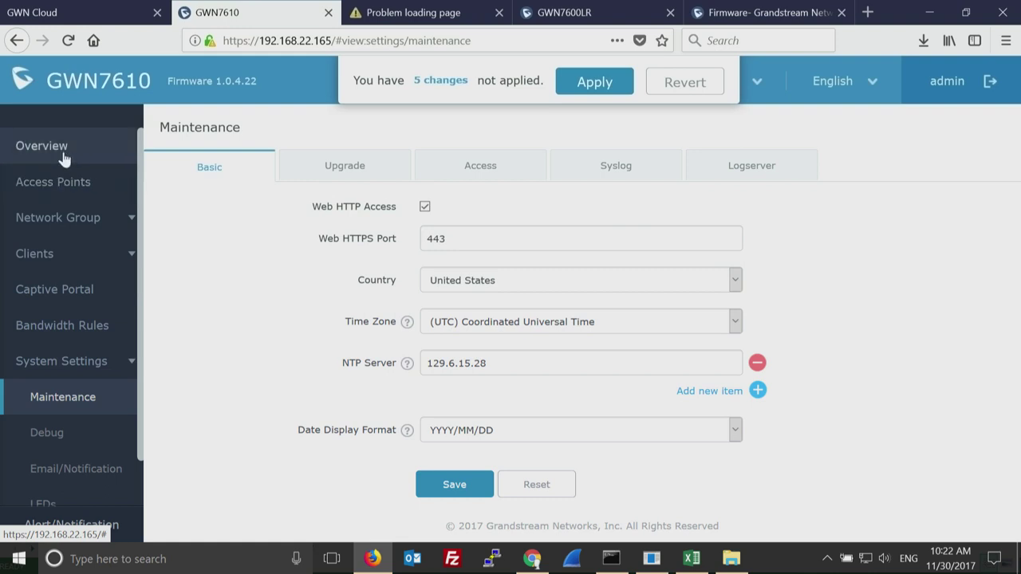
Switch to the Overview dashboard summarising APs, clients, top SSIDs and alerts.
click(63, 152)
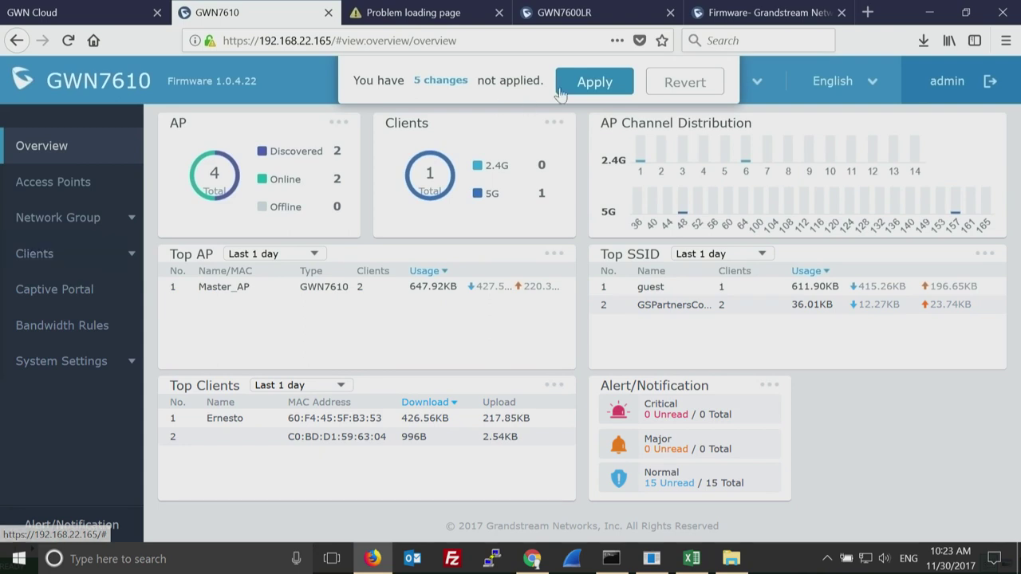
Apply all 5 pending configuration changes from the top banner.
click(600, 81)
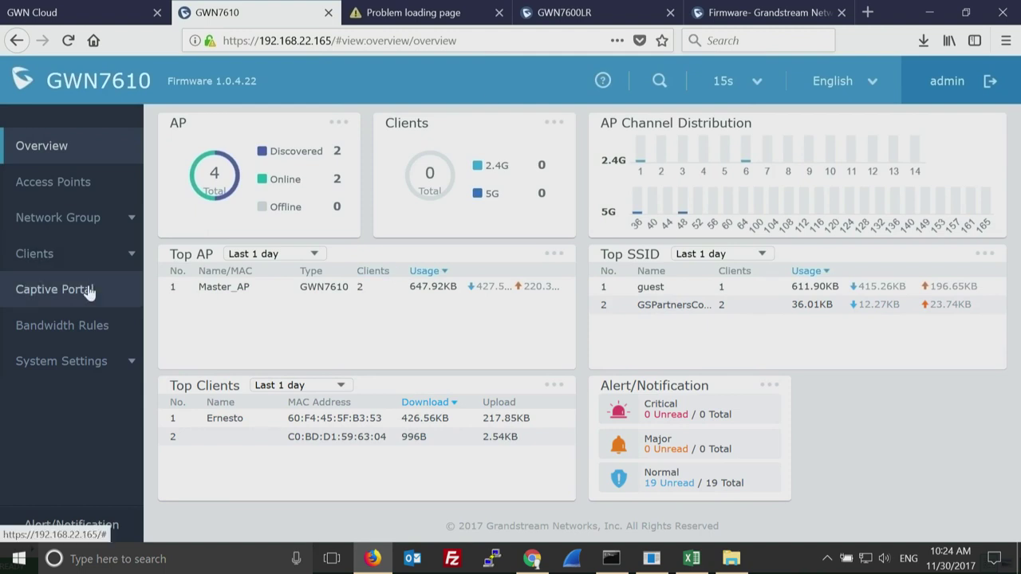
click(56, 14)
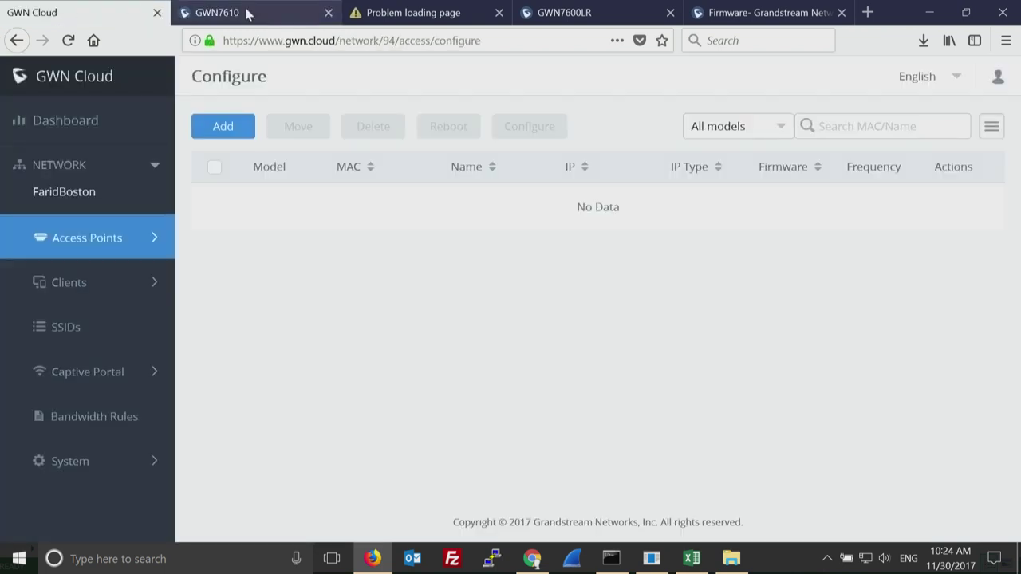
click(246, 13)
click(80, 12)
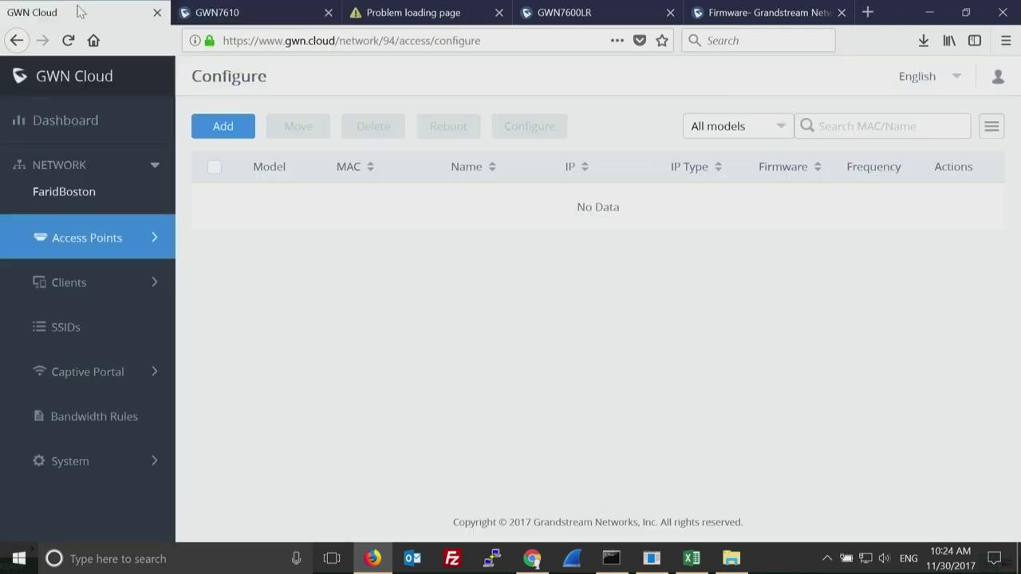
click(237, 13)
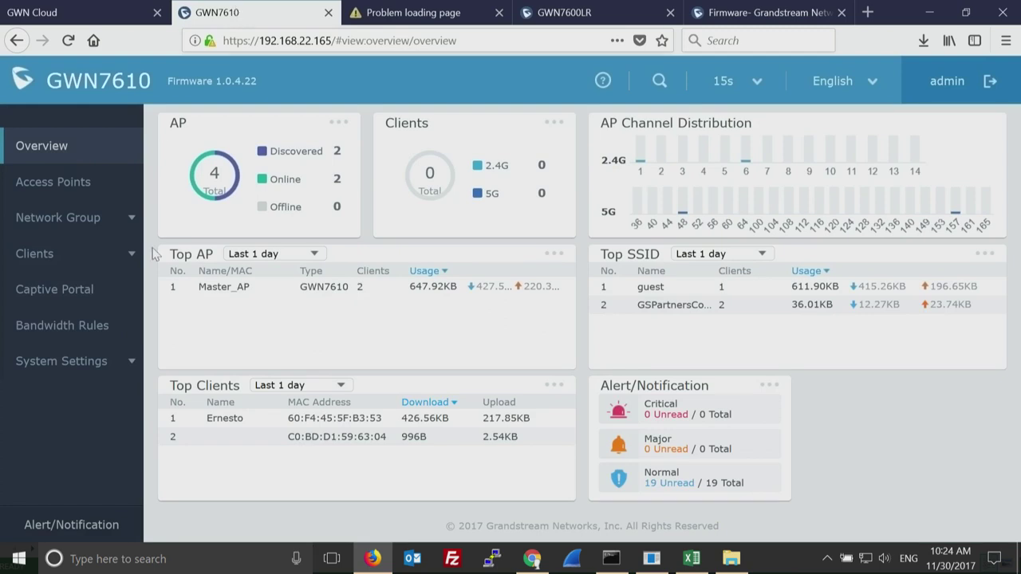
Show the Captive Portal policy list with the grandstream Radius Server policy.
click(73, 300)
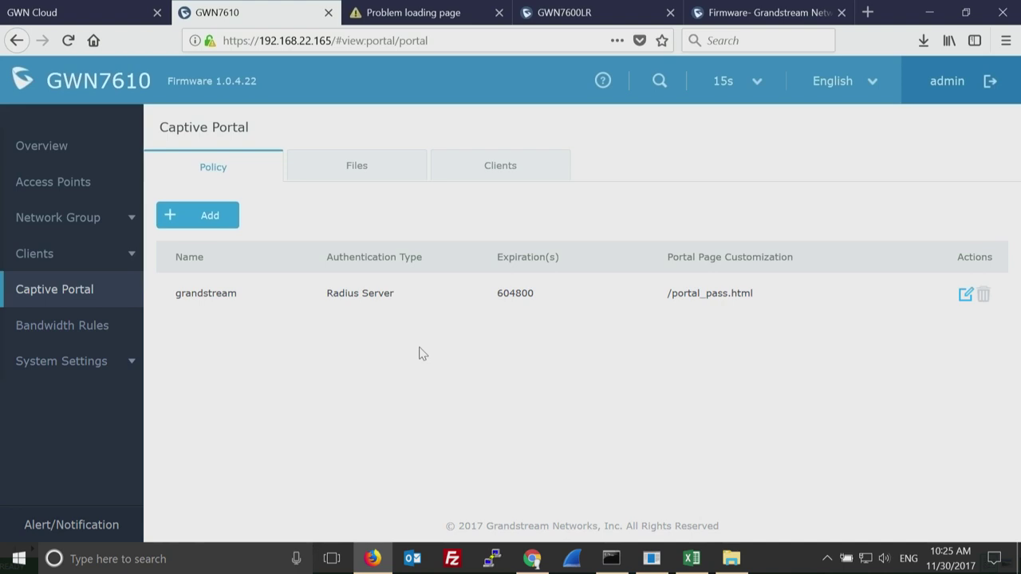
Browse the portal files, starting and cancelling a replacement of portal_default.html.
click(365, 178)
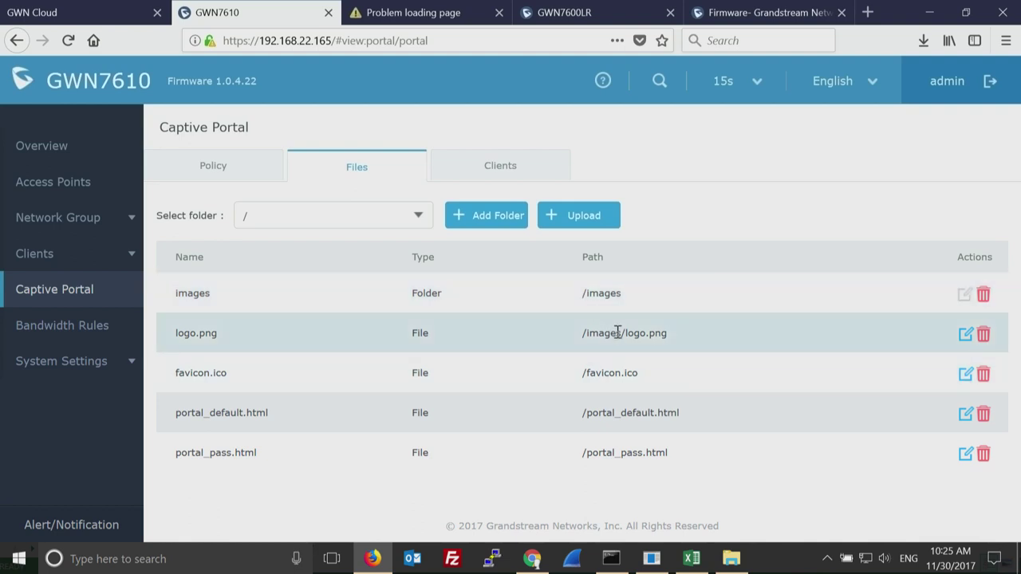
double_click(220, 453)
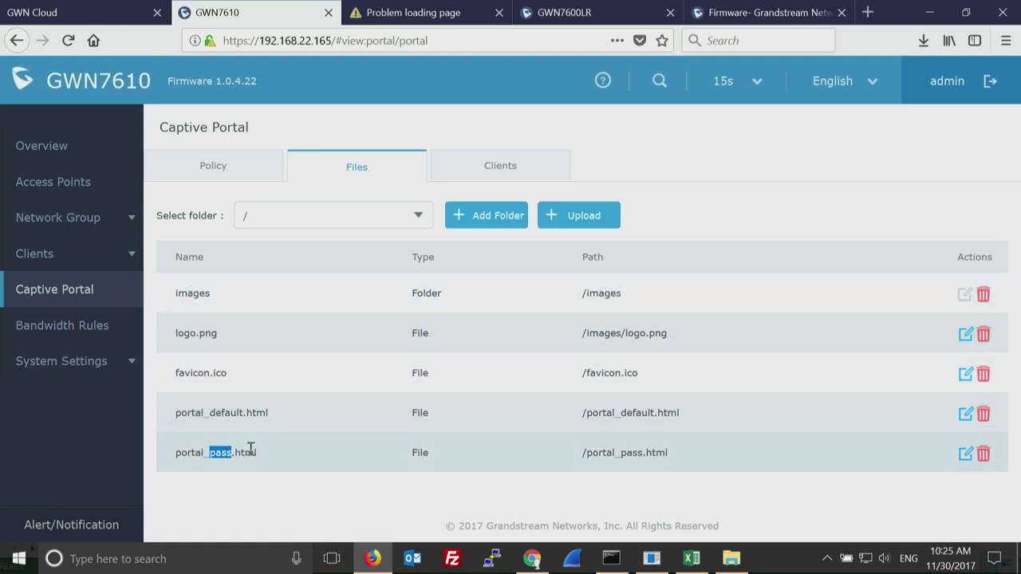
drag(236, 452, 177, 455)
drag(242, 412, 177, 414)
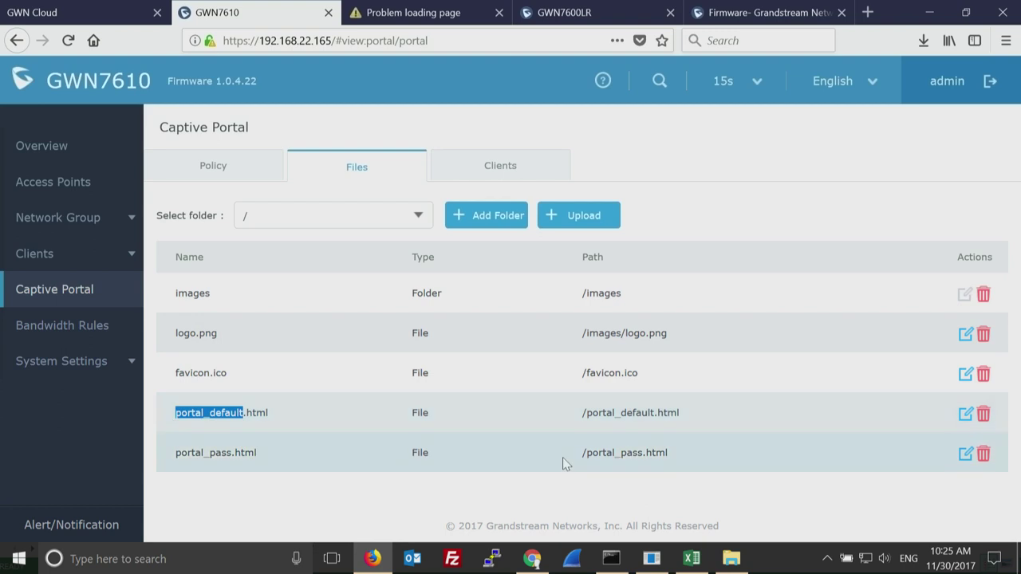
click(966, 415)
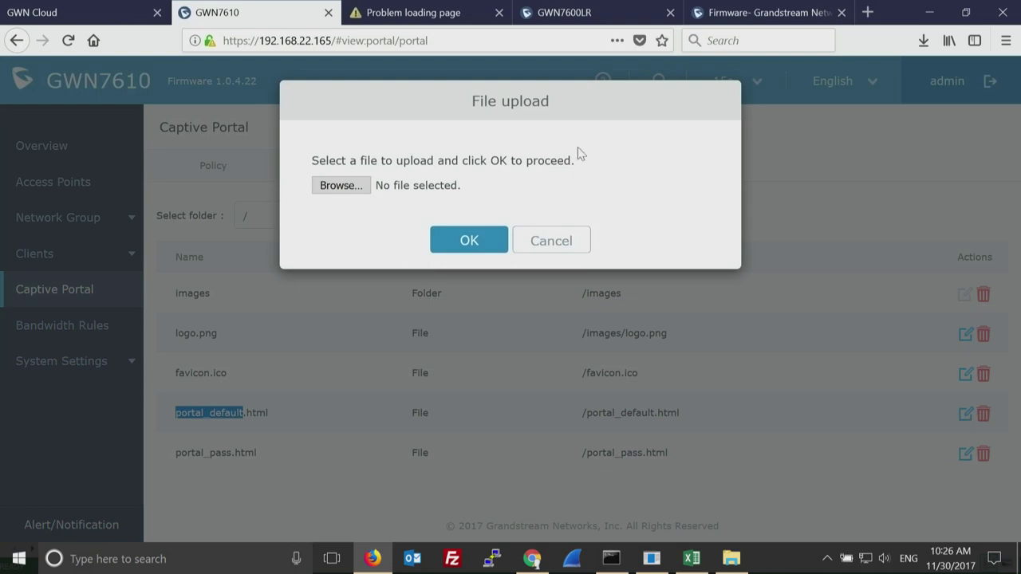
click(548, 248)
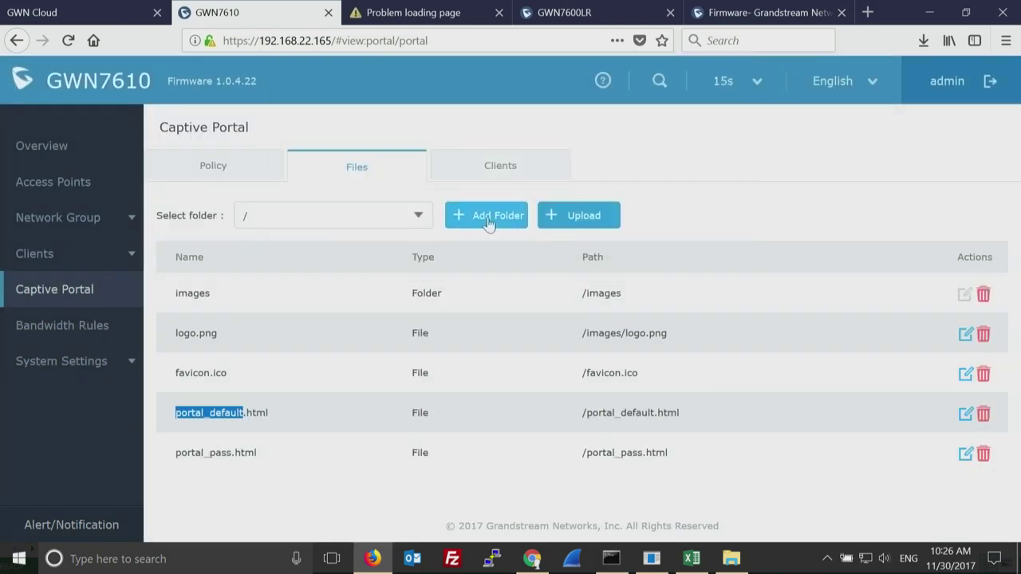
Check the portal folder list, then view the empty captive portal Clients tab.
click(417, 216)
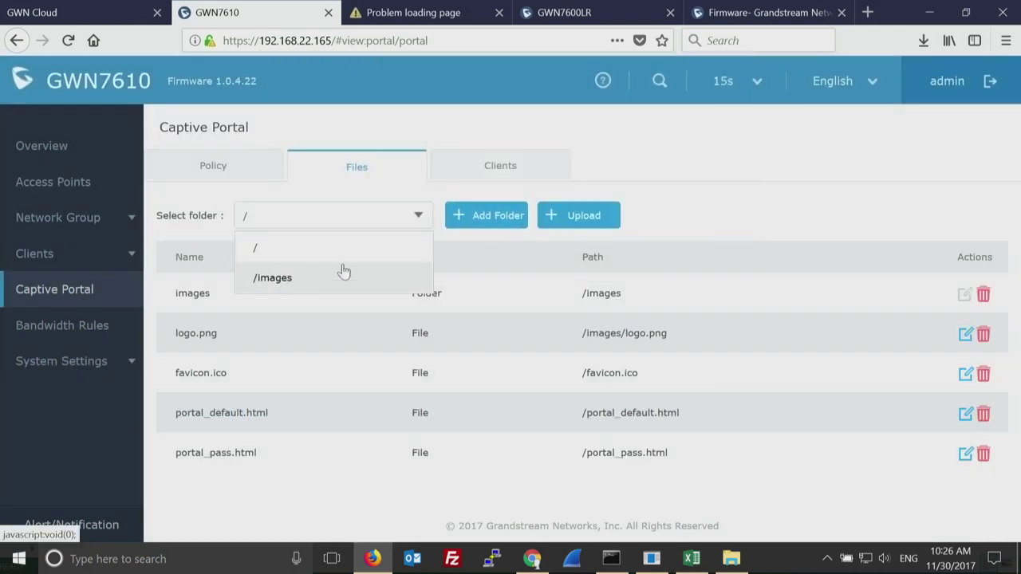
click(686, 186)
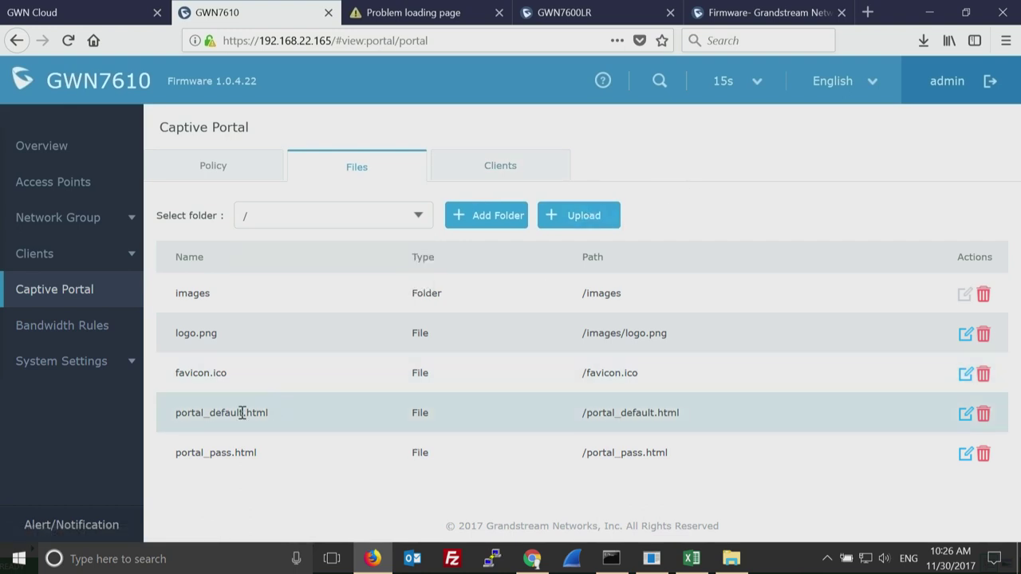
drag(242, 413, 177, 414)
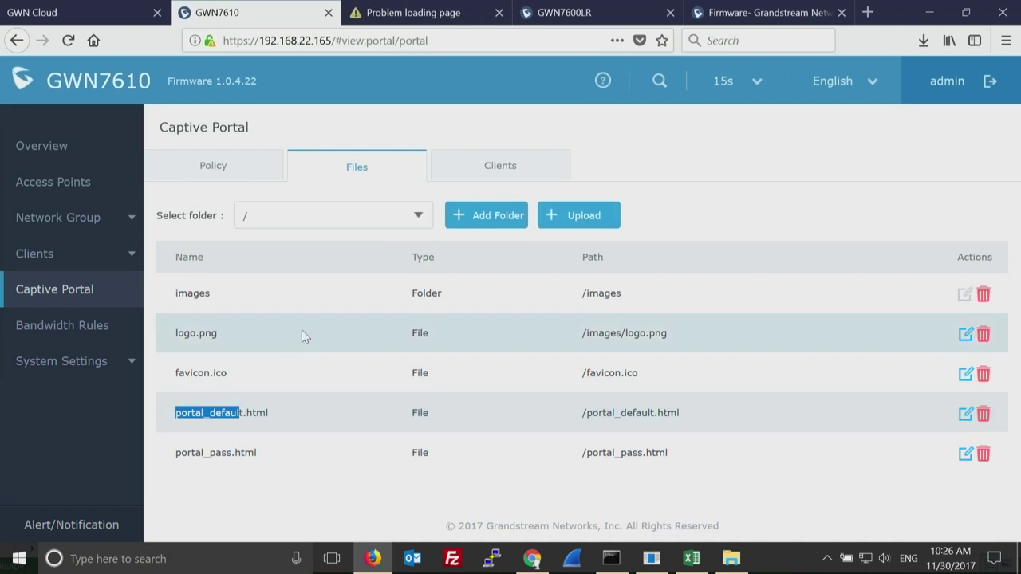
click(420, 216)
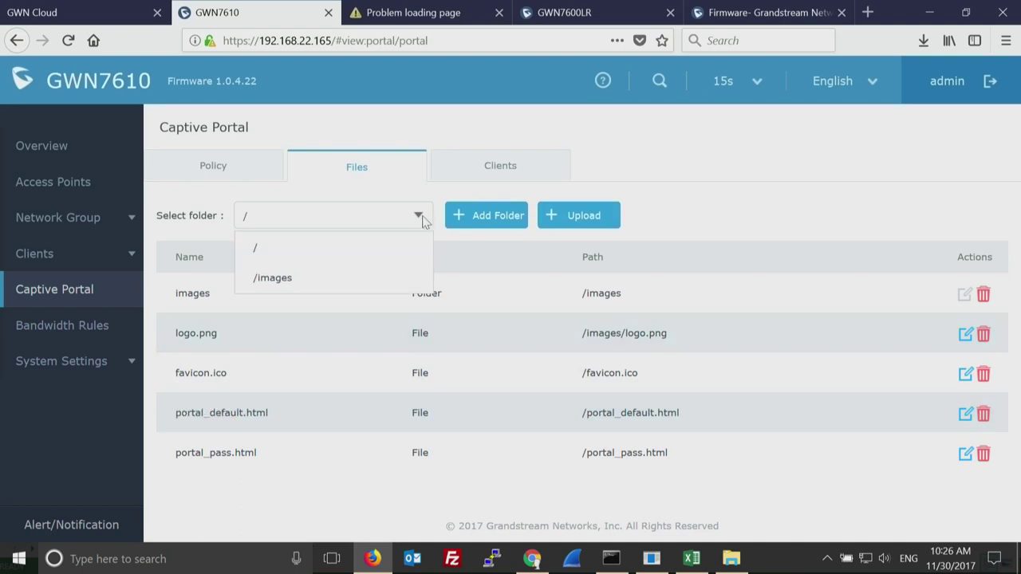
click(593, 147)
click(501, 169)
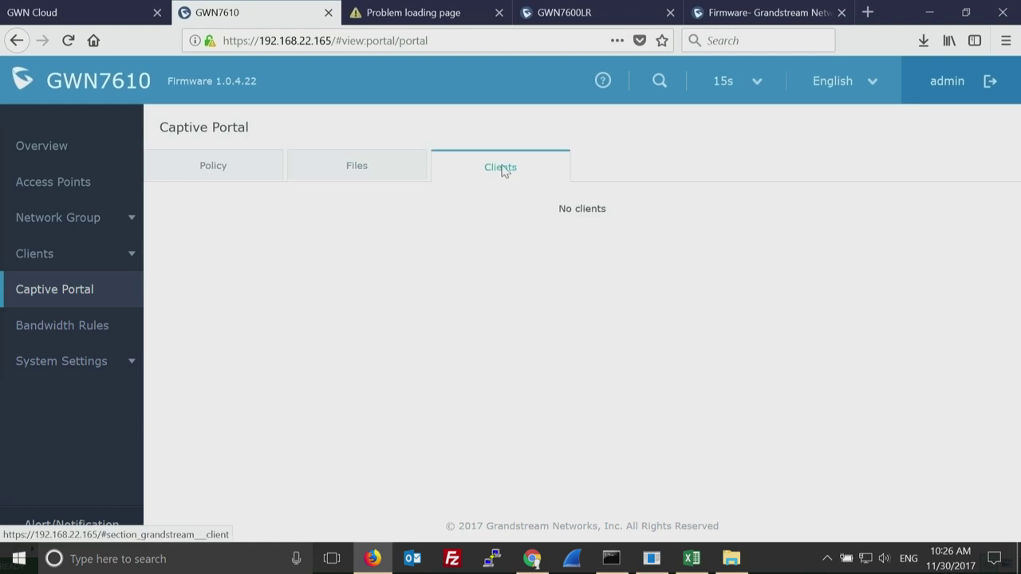
Go back to the captive portal Files tab with the images folder and HTML pages.
click(359, 169)
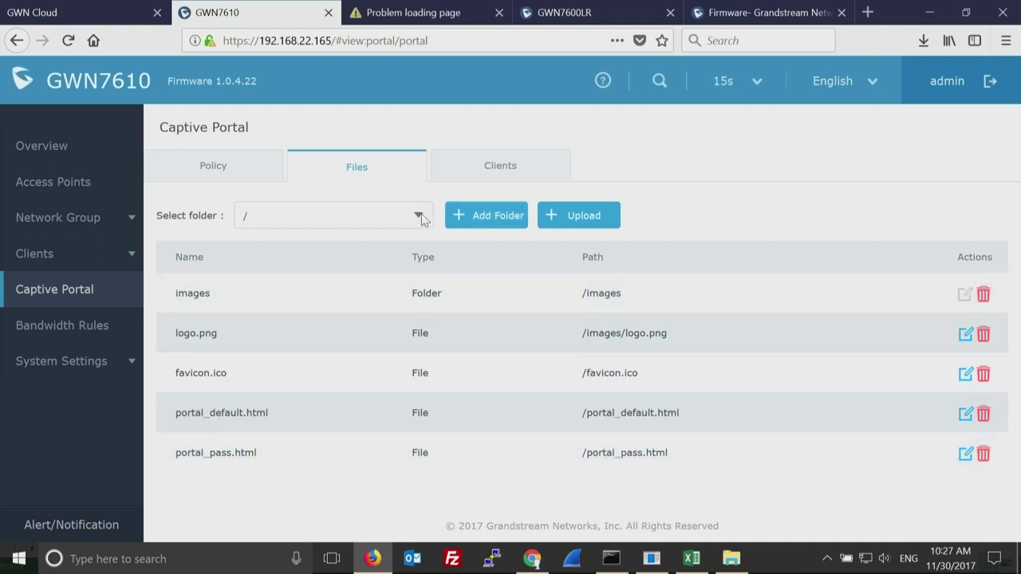
Check the portal folder dropdown, then view the empty captive portal Clients tab.
click(418, 217)
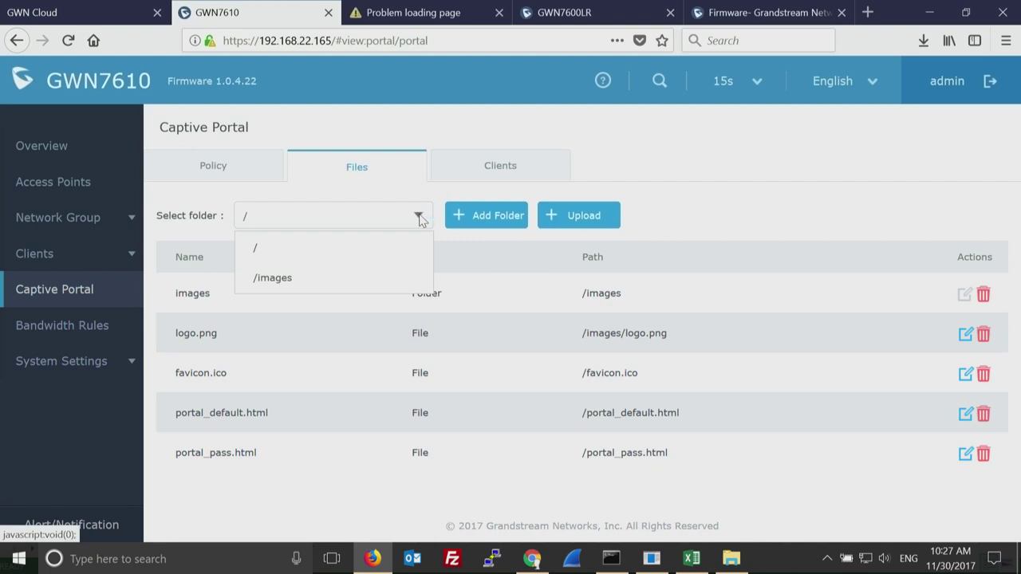
click(756, 208)
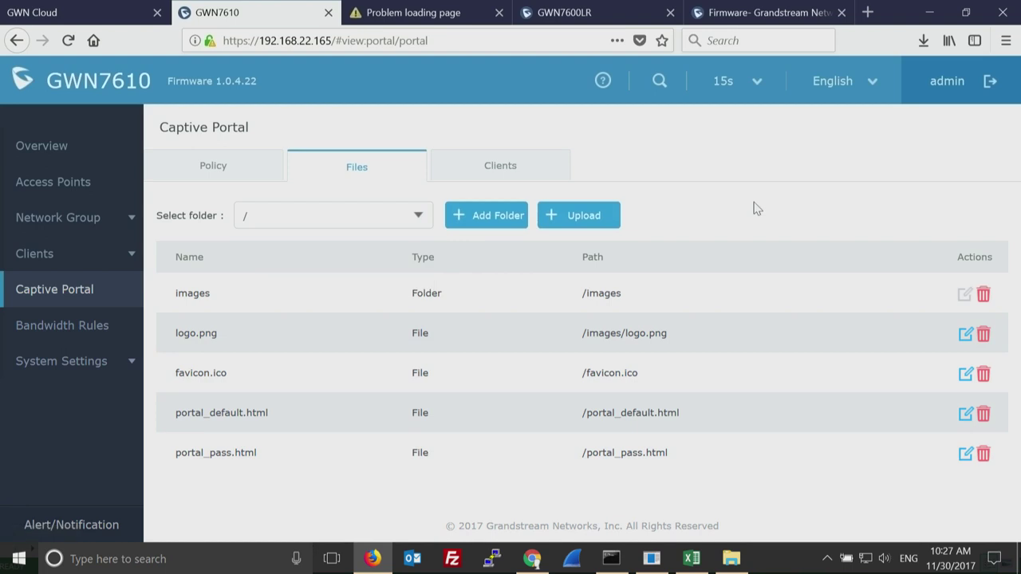
click(496, 163)
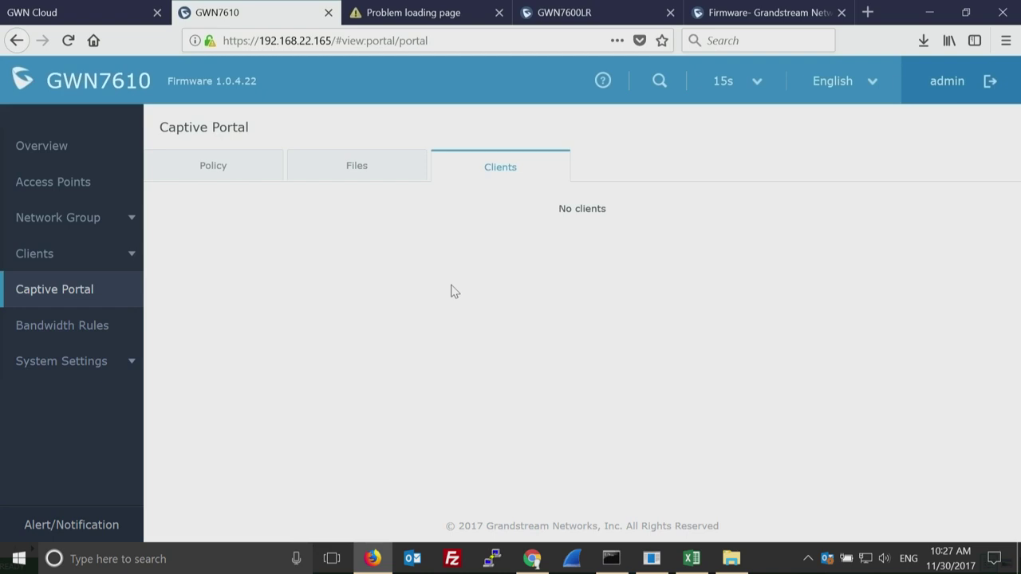
Navigate via Access Points to Network Group, showing group0 broadcasting GSPartnersConference.
click(222, 169)
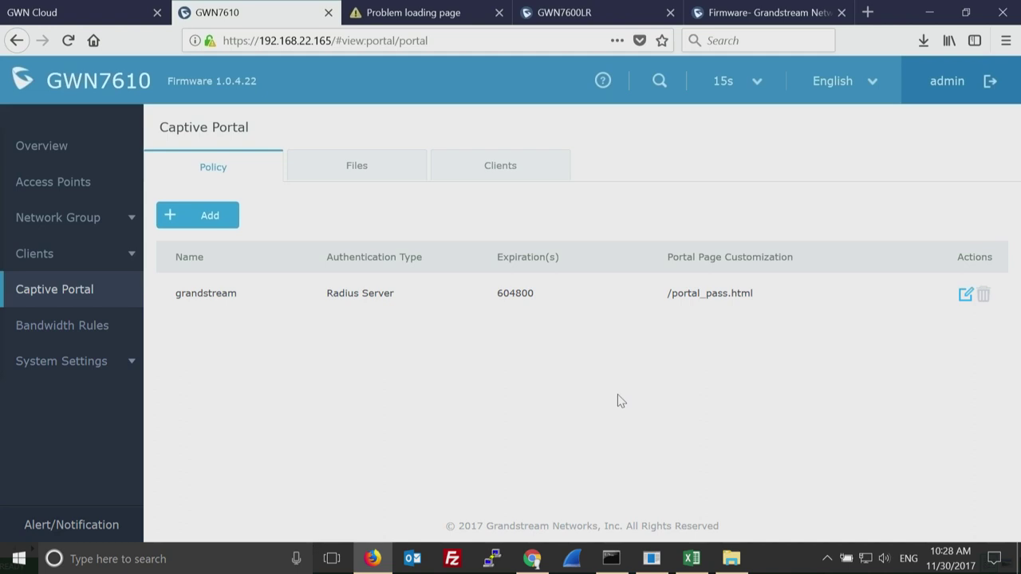
click(64, 188)
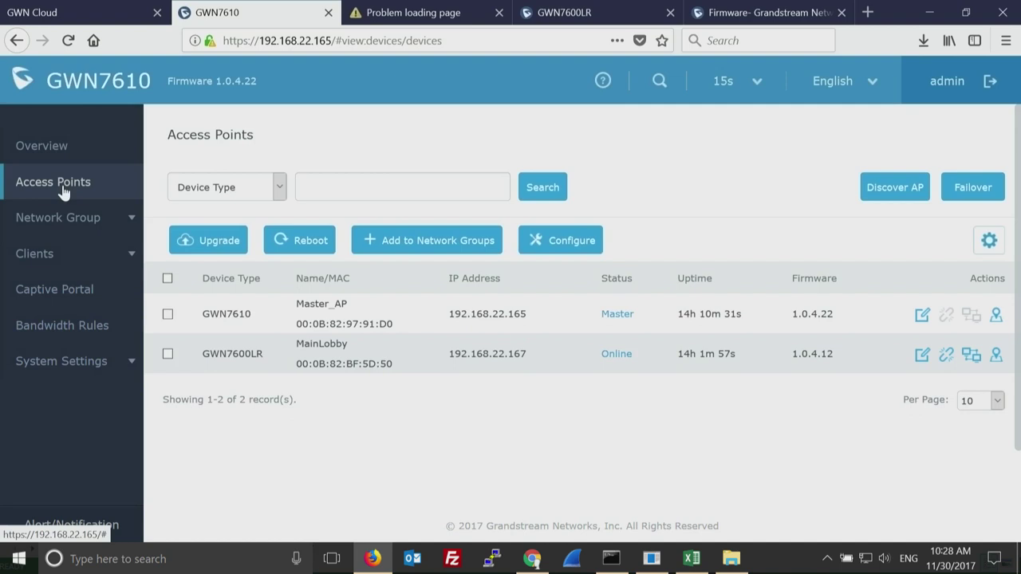
click(82, 218)
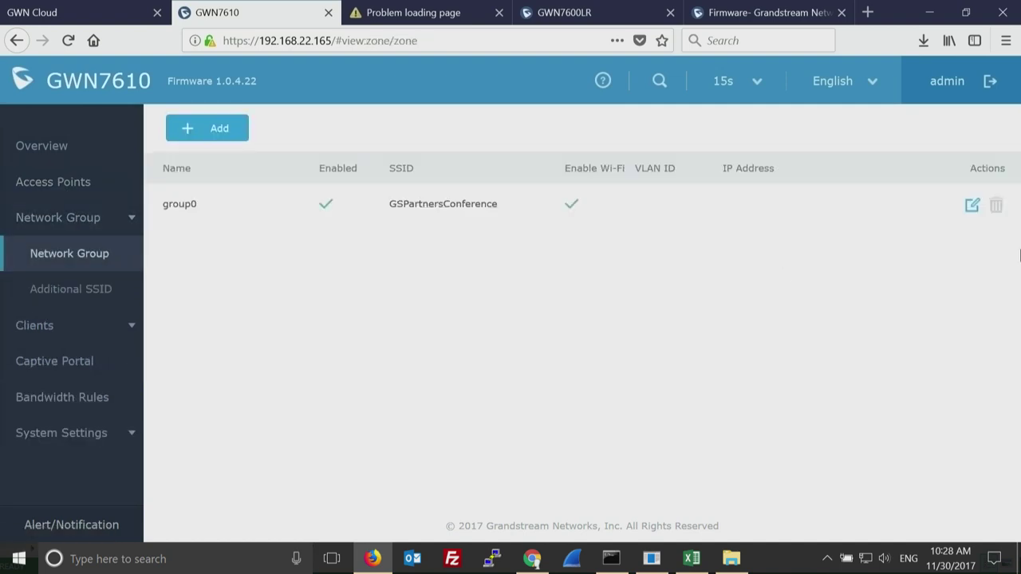
click(972, 207)
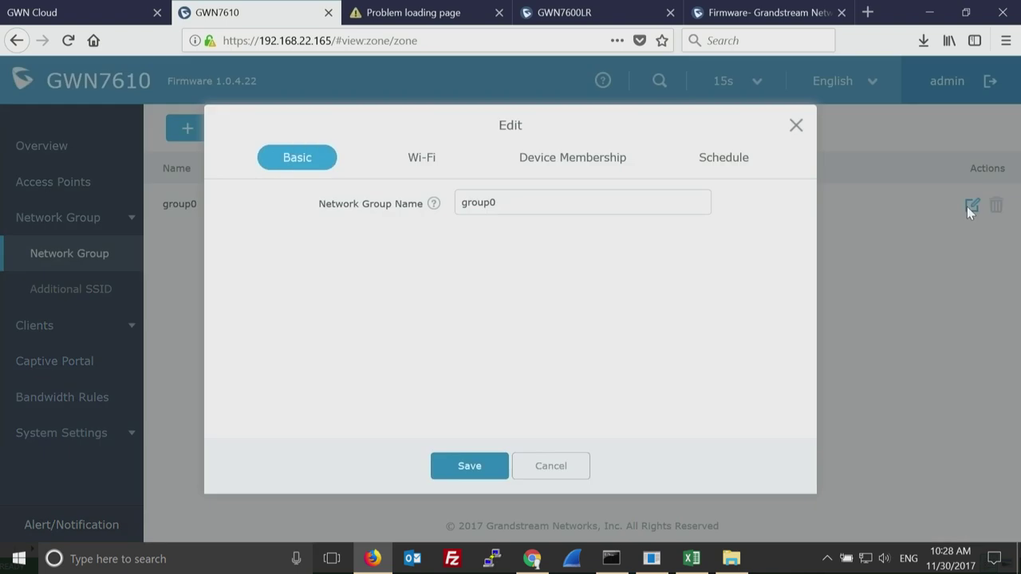
click(422, 159)
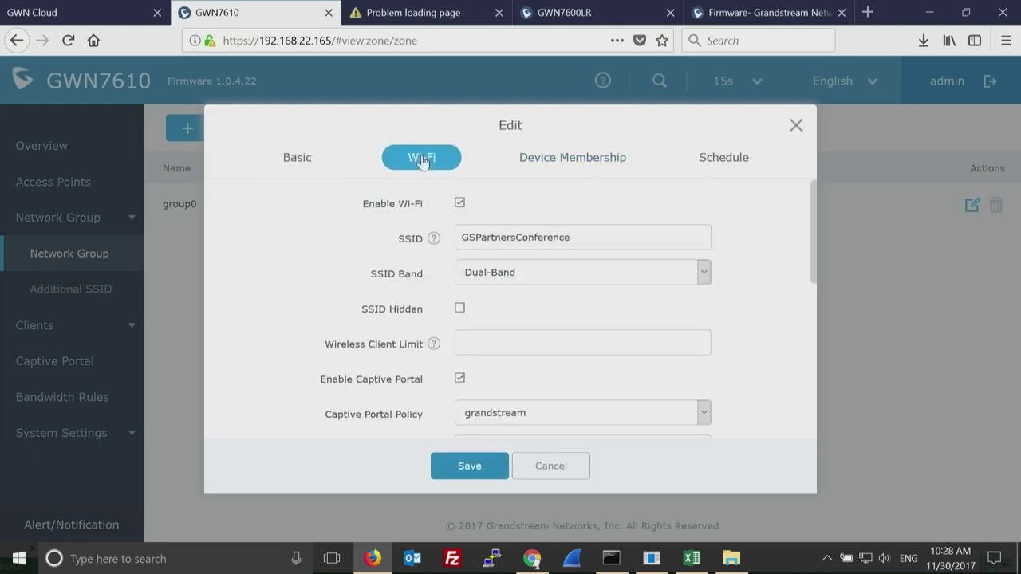
drag(814, 273, 811, 317)
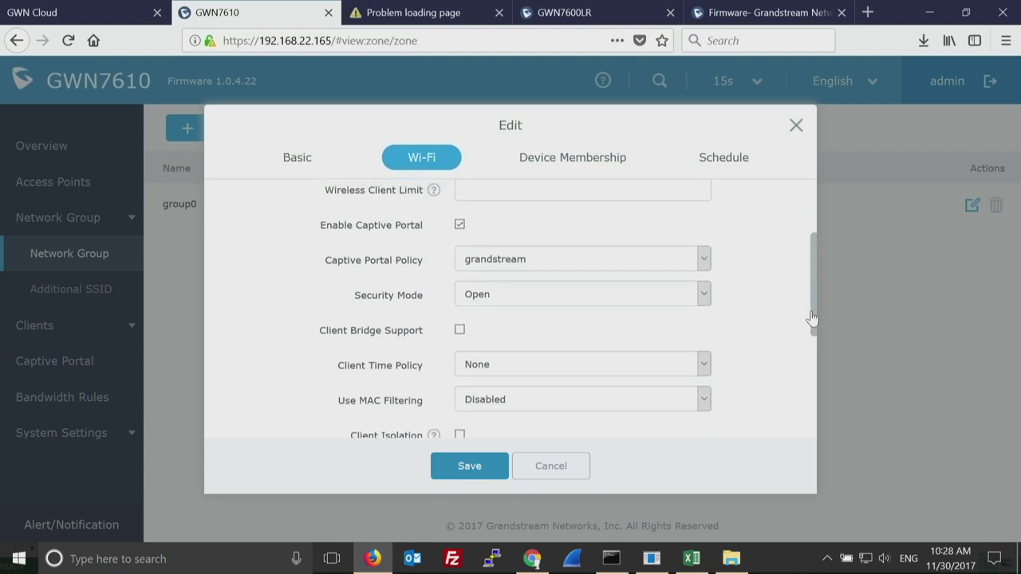
scroll(811, 317, up, 1)
double_click(410, 251)
click(497, 284)
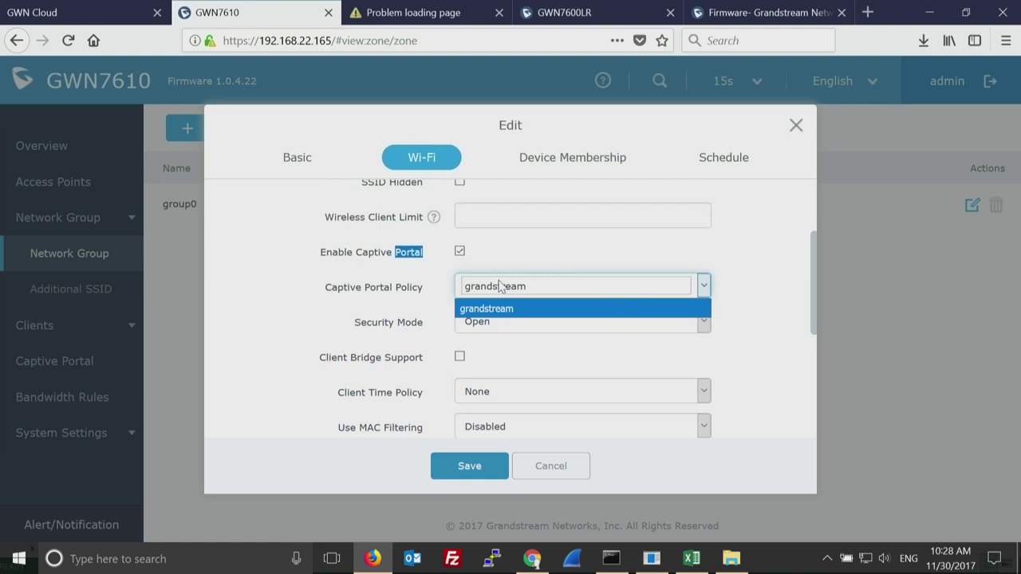
click(500, 287)
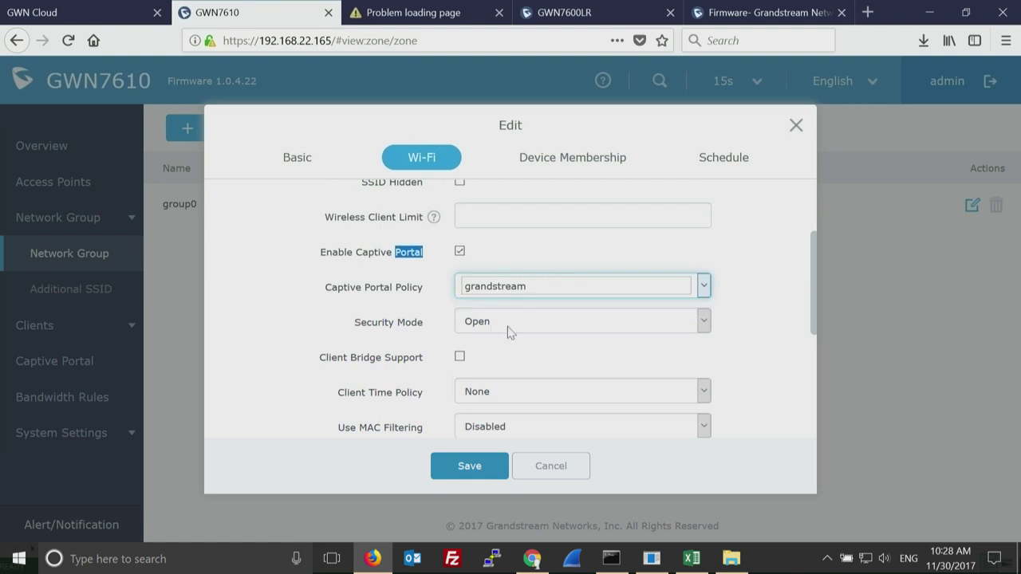
click(533, 326)
click(532, 322)
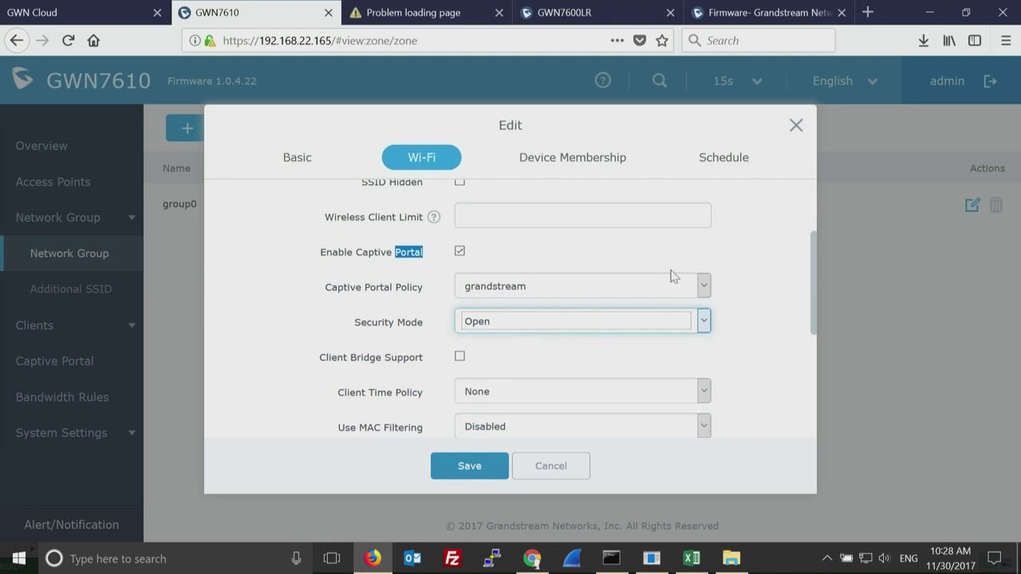
click(698, 287)
click(698, 289)
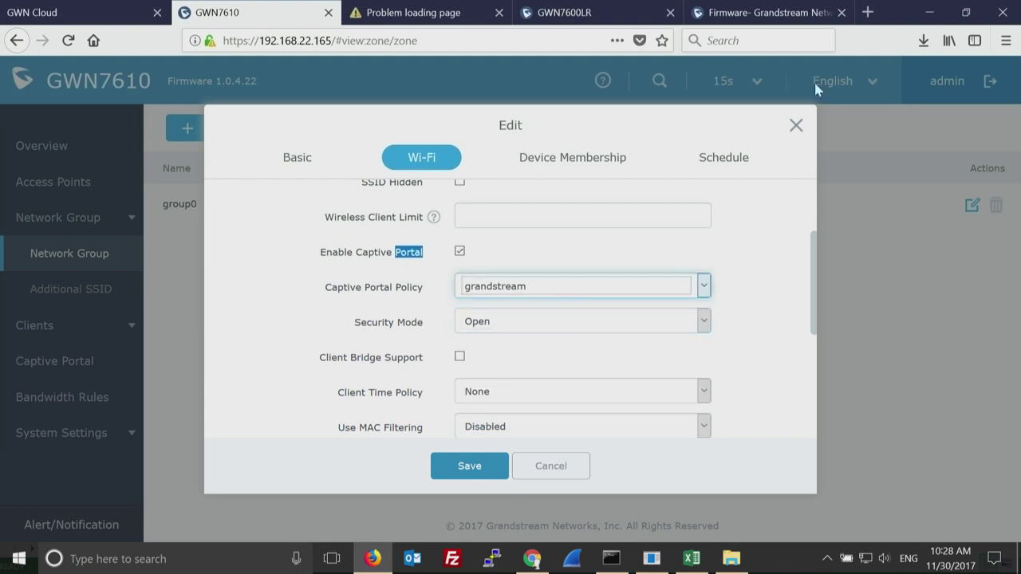
click(796, 126)
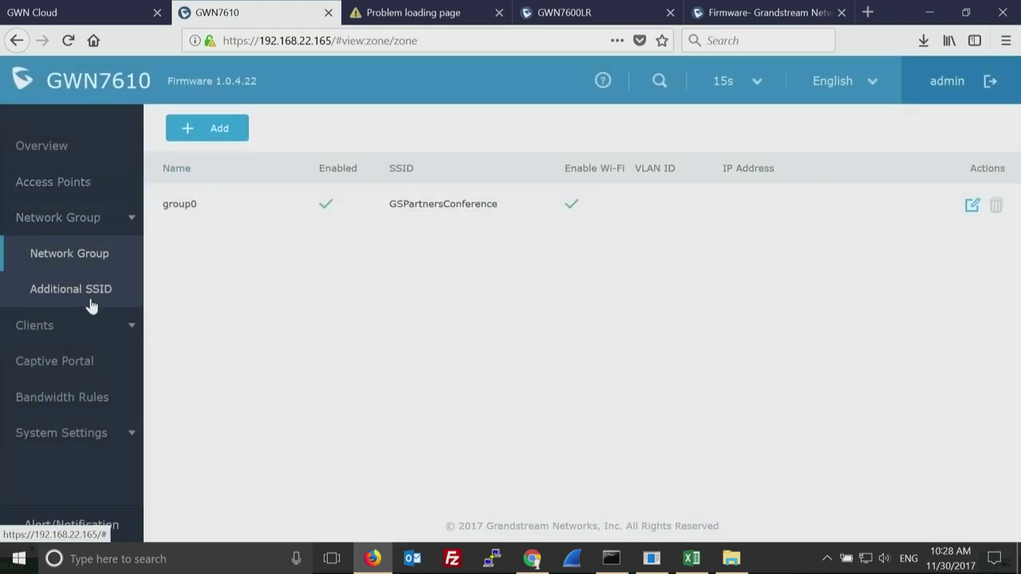
Edit the grandstream captive portal policy using RADIUS server 192.168.1.115:1812 with PAP.
click(47, 325)
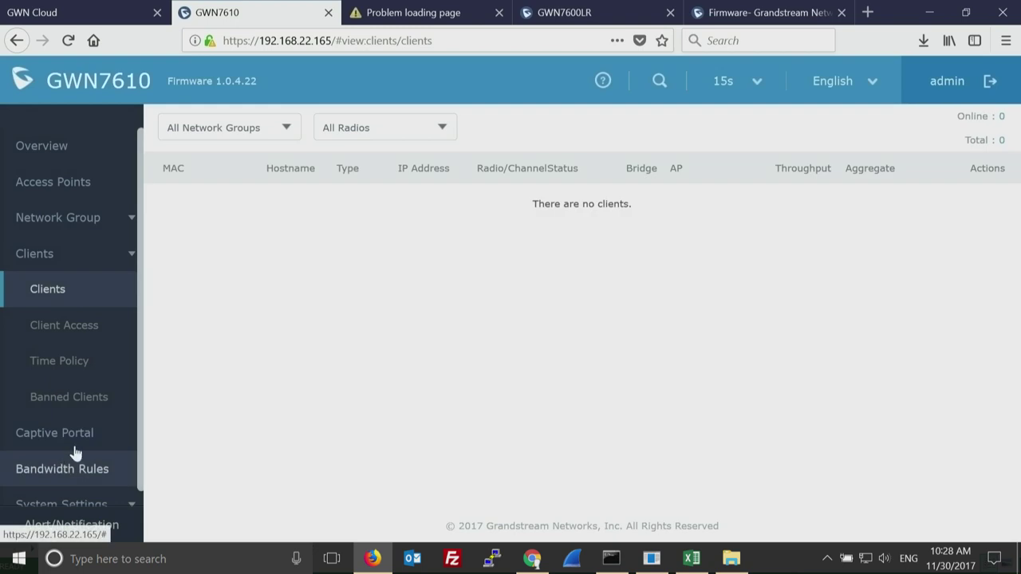
click(86, 437)
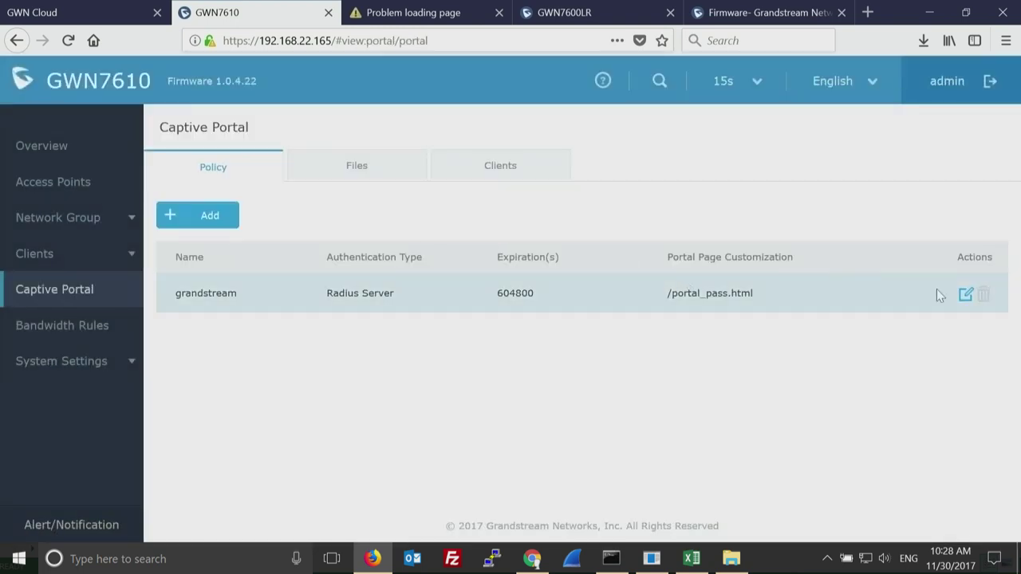
click(963, 295)
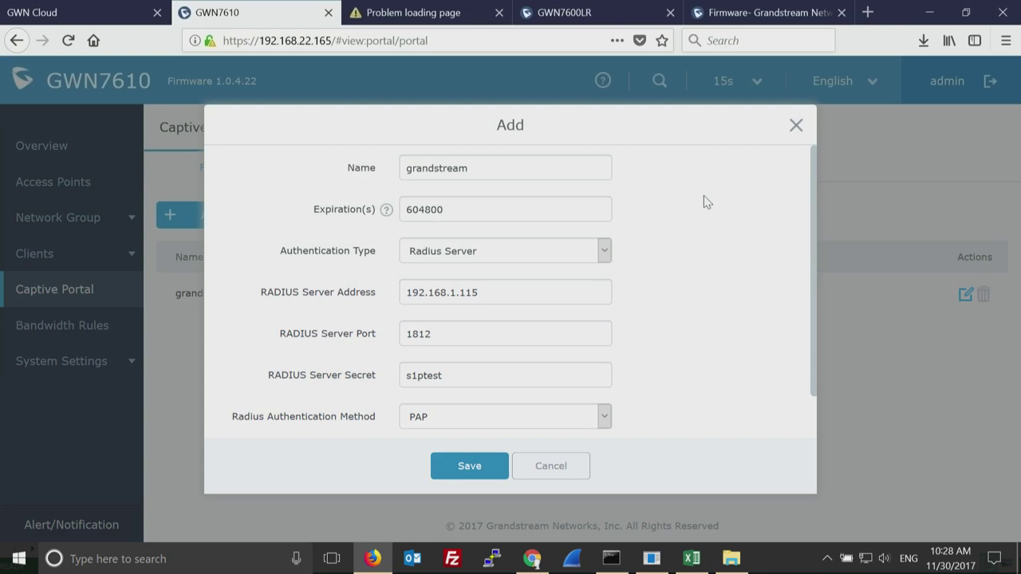
Review the Authentication Type options, keeping Radius Server selected.
click(604, 252)
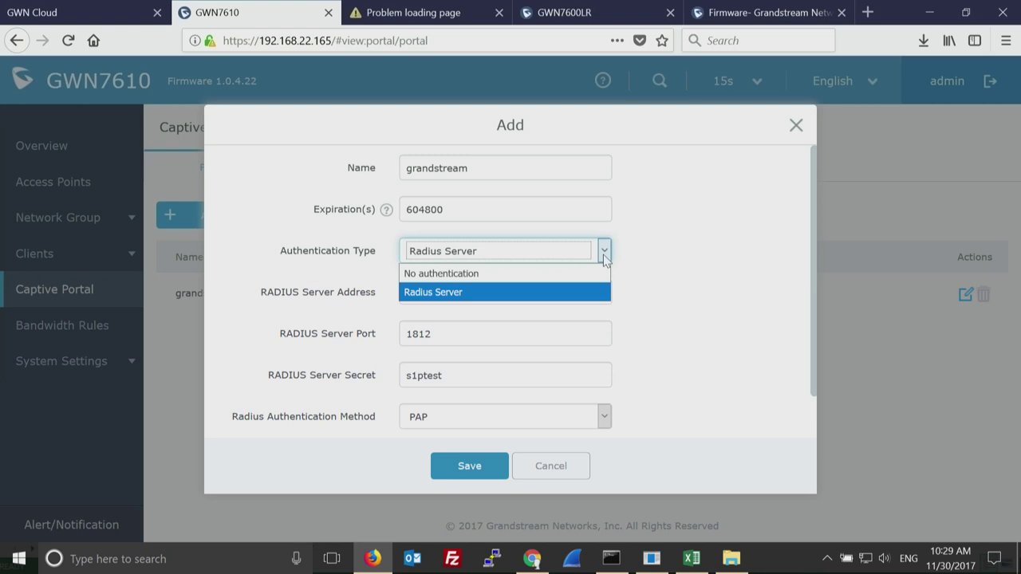
click(646, 265)
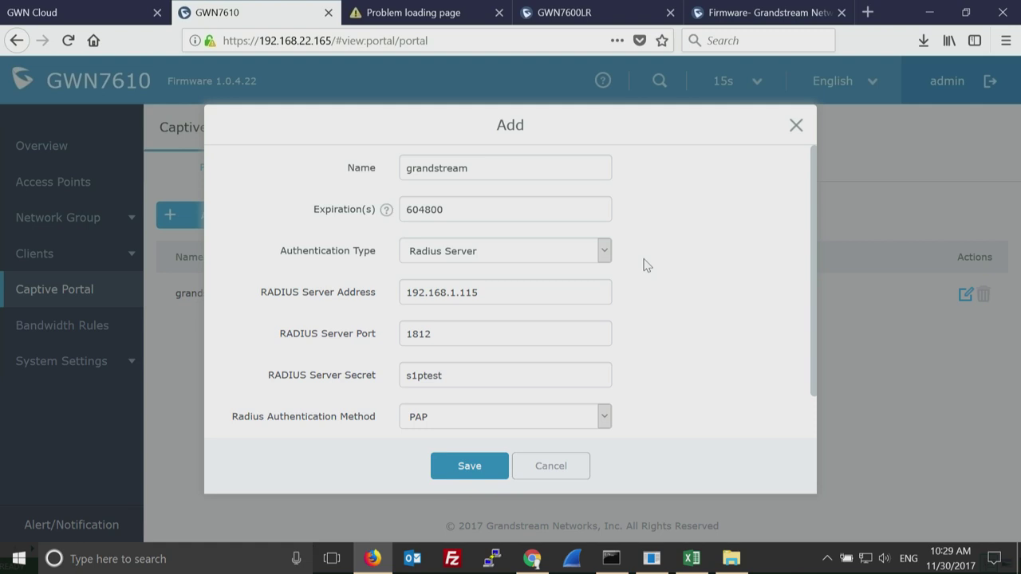
click(604, 253)
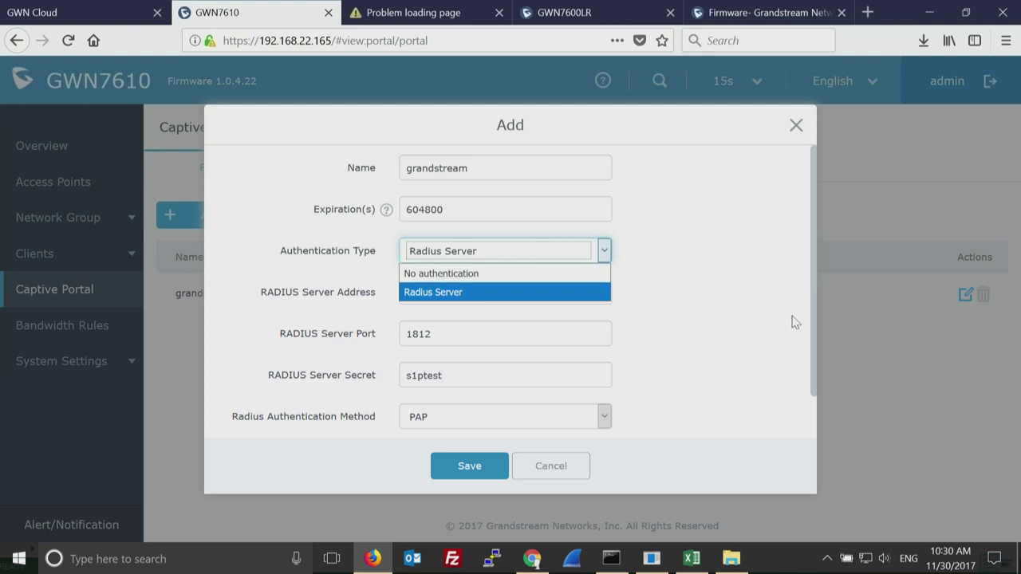
click(743, 284)
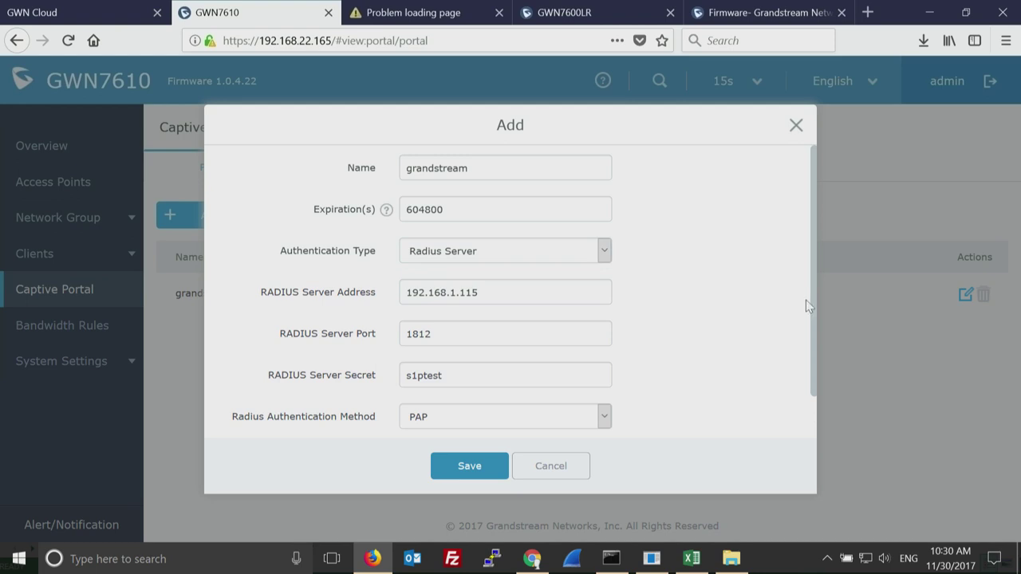
Close the grandstream policy dialog unsaved and return to the Overview dashboard.
scroll(809, 343, down, 2)
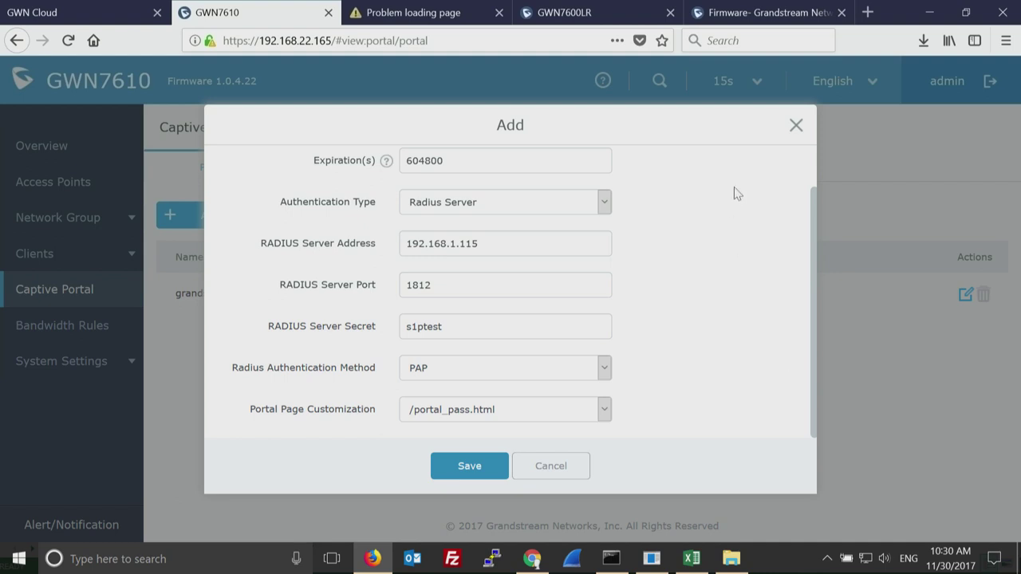
click(795, 126)
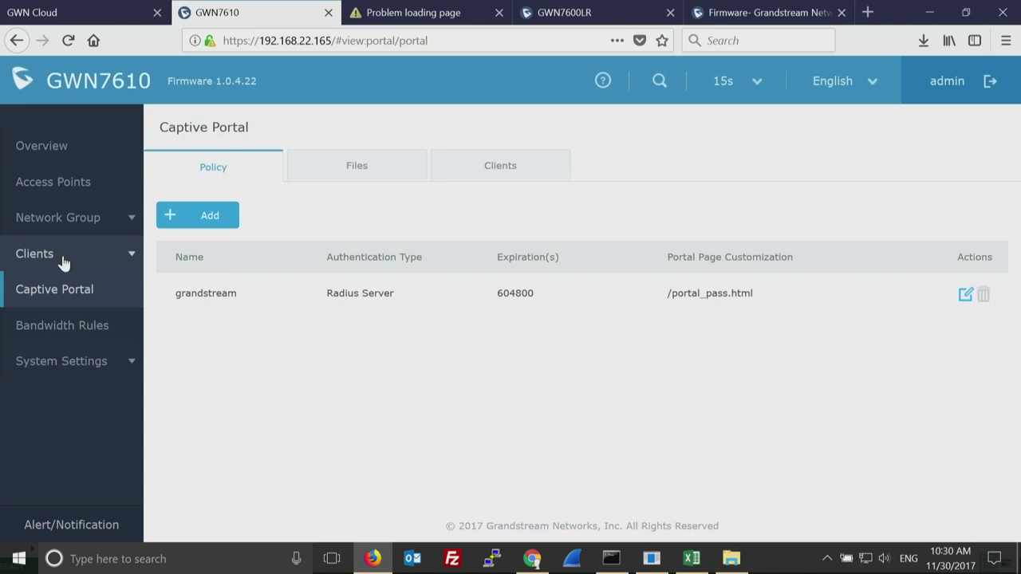
click(41, 146)
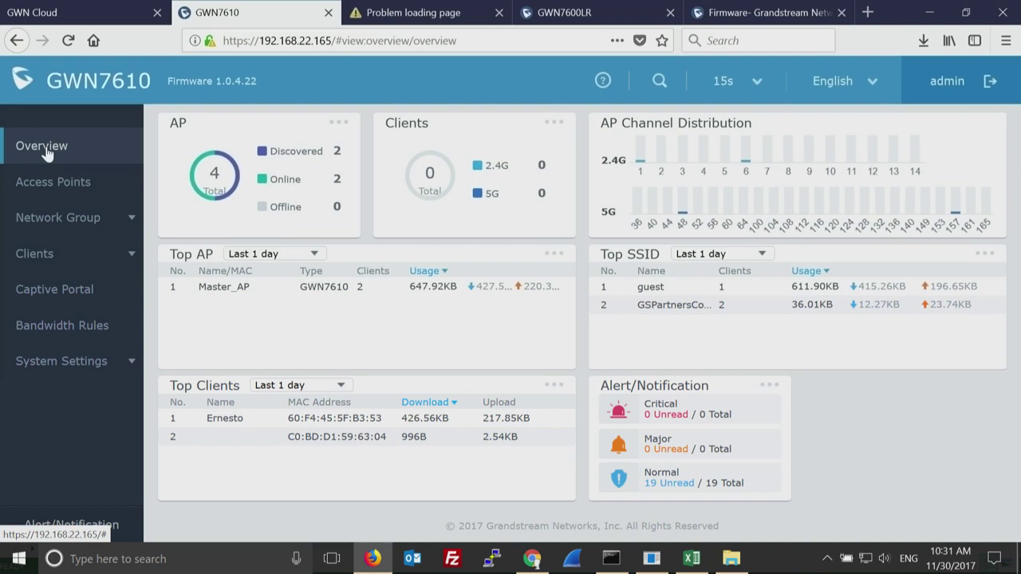
Run Discover AP from the Access Points list, then dismiss the Discovered Devices dialog.
click(70, 182)
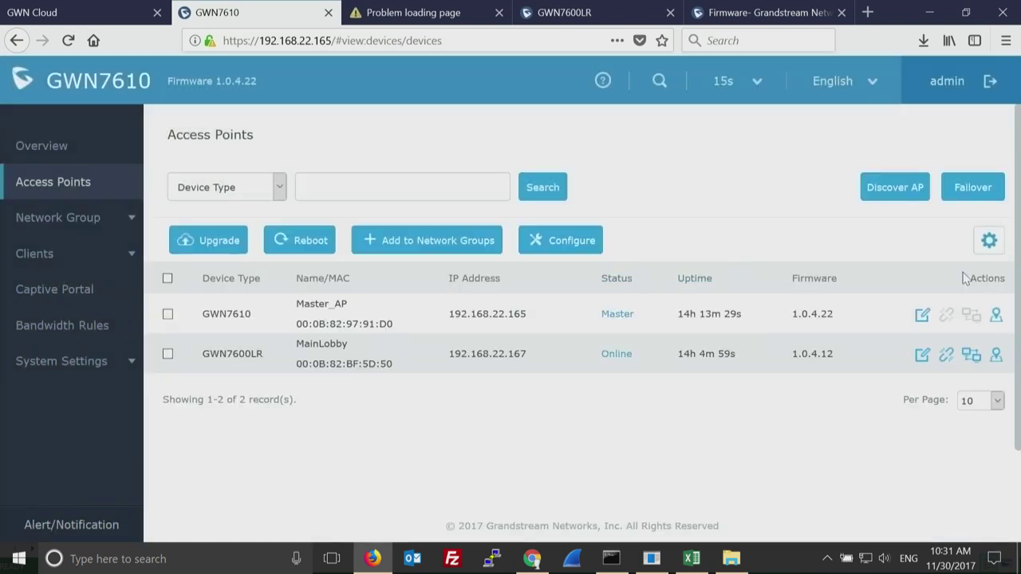
click(893, 187)
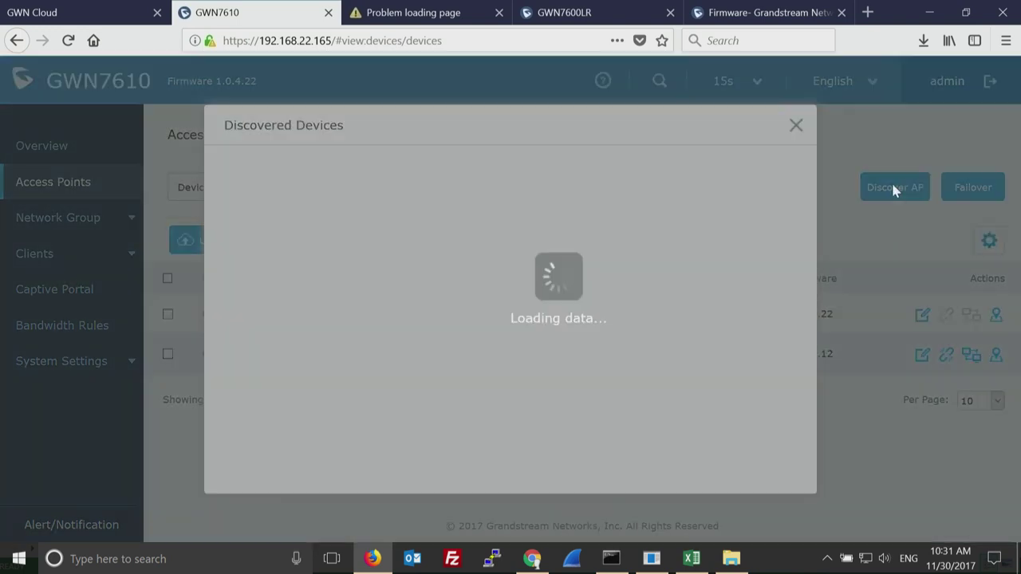
click(796, 126)
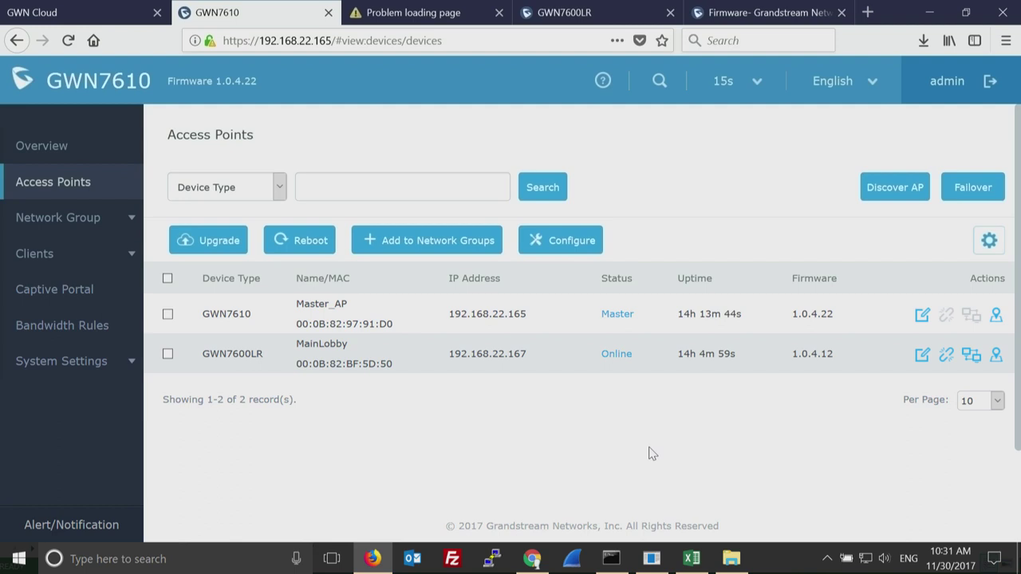
Pick MainLobby (00:0B:82:BF:5D:50) as the Failover AP in the Configure Failover AP dialog.
click(980, 190)
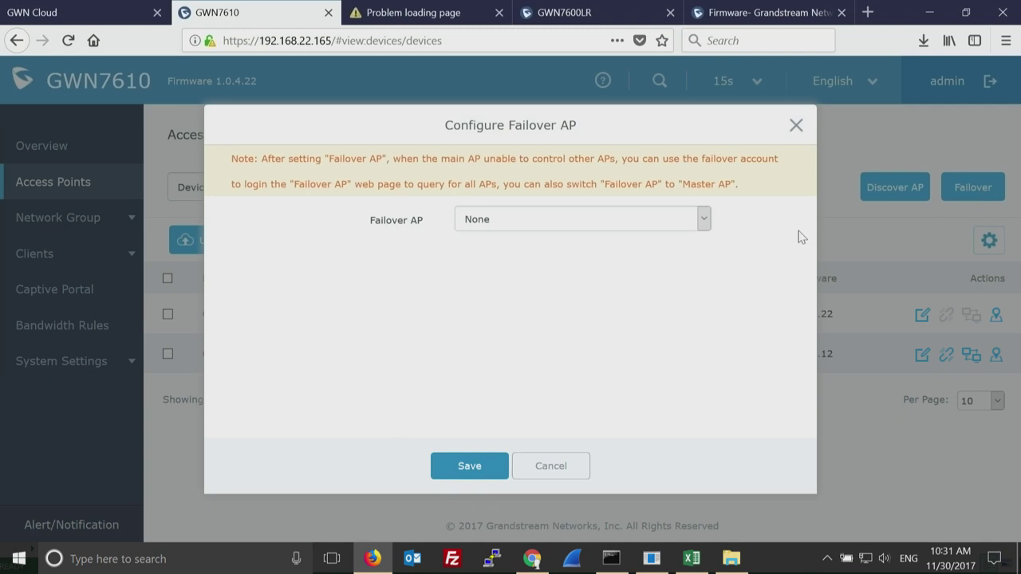
click(705, 220)
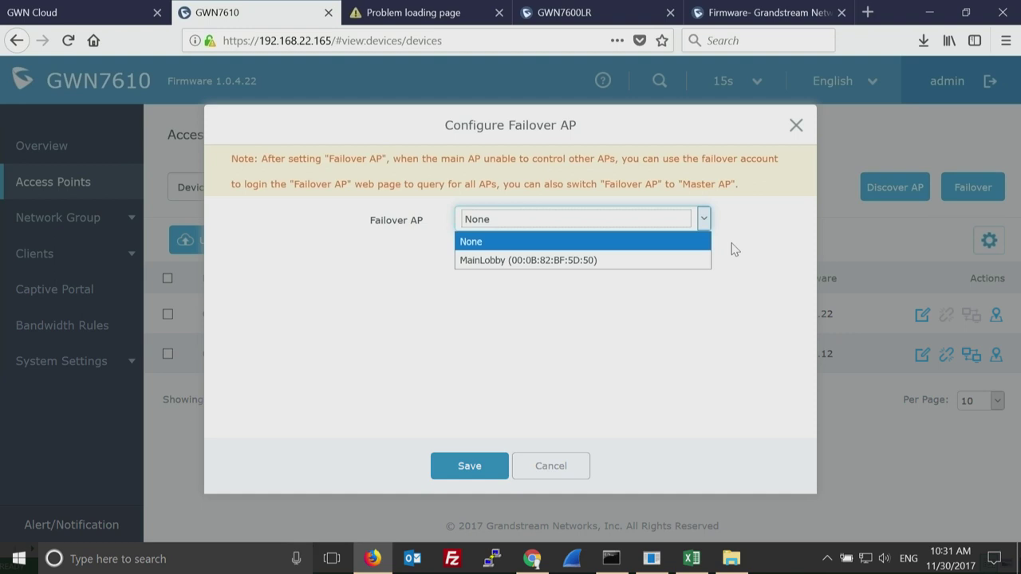
click(646, 261)
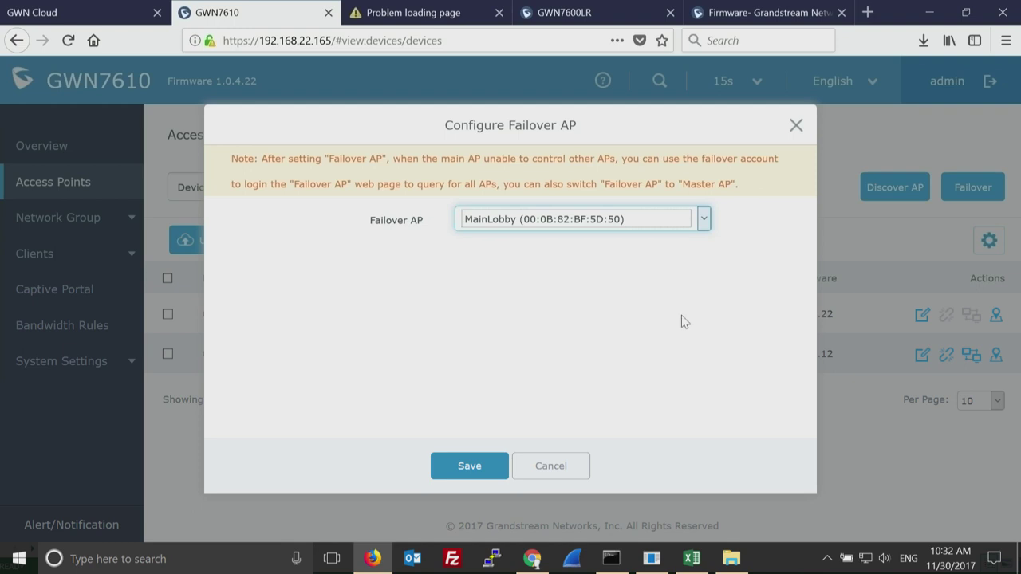
Close the Configure Failover AP dialog without saving.
click(796, 127)
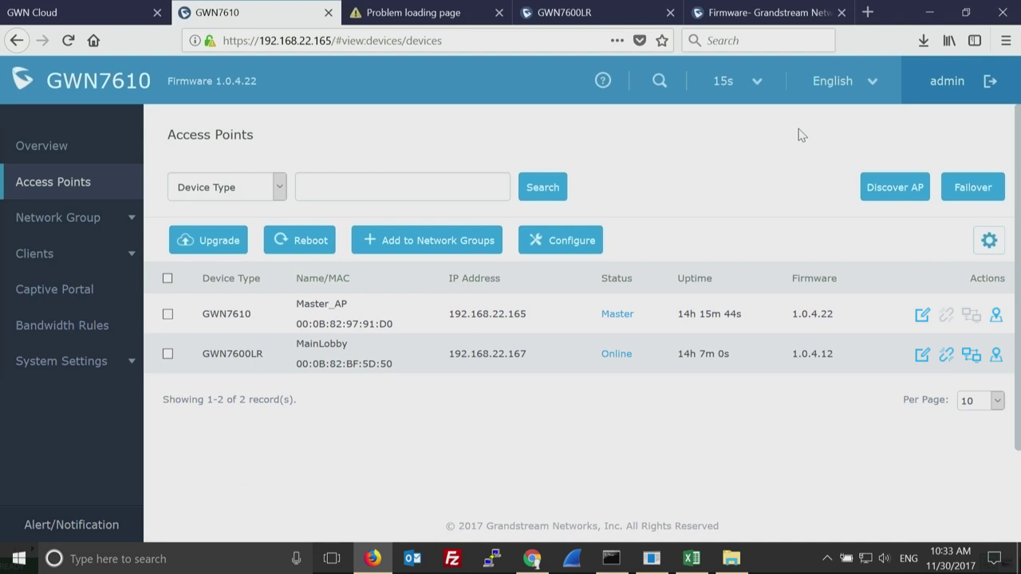
Check group0's Schedule tab in Network Group, where no days are enabled, then close without saving.
click(110, 221)
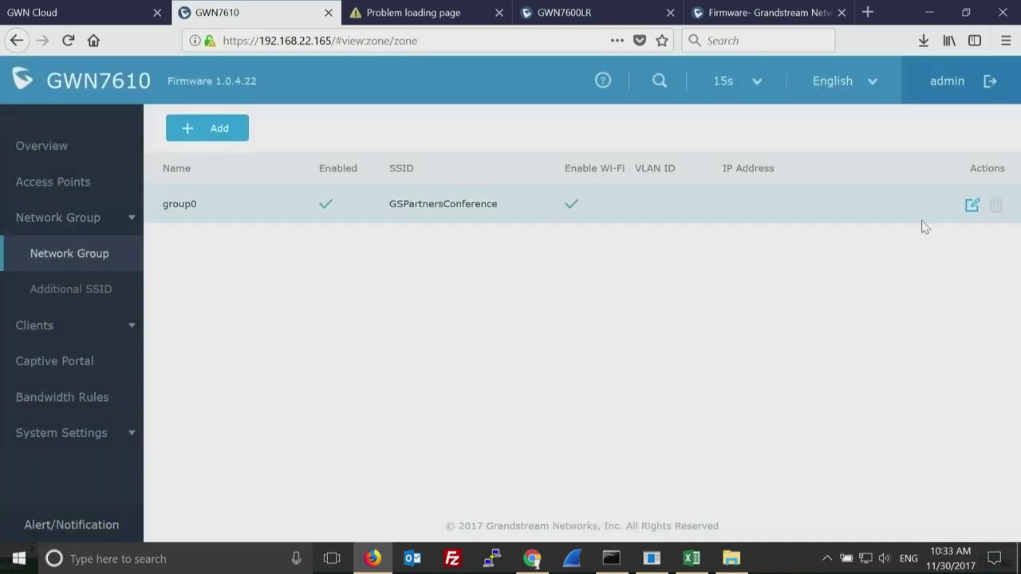
click(970, 206)
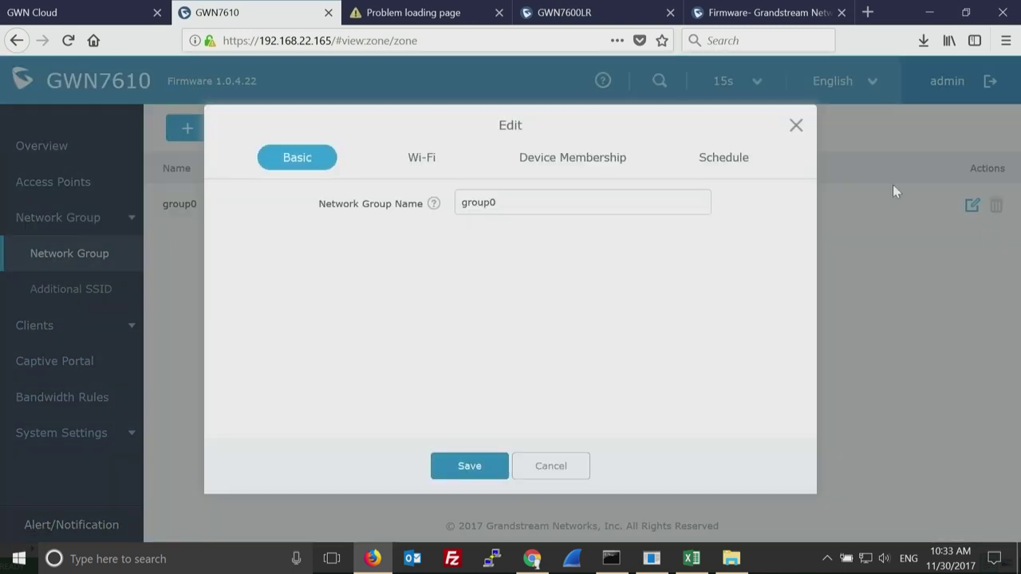
click(731, 163)
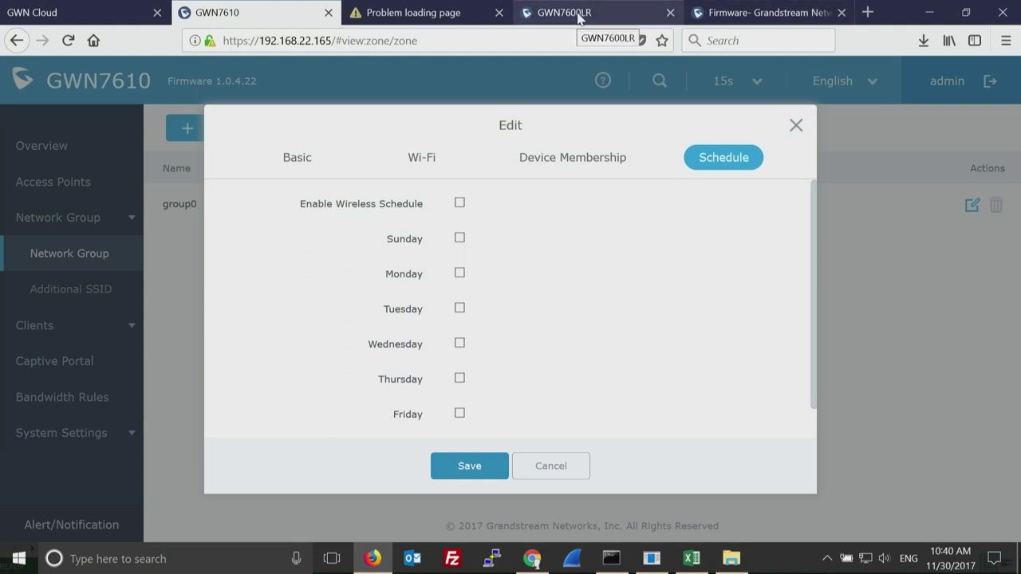
click(796, 128)
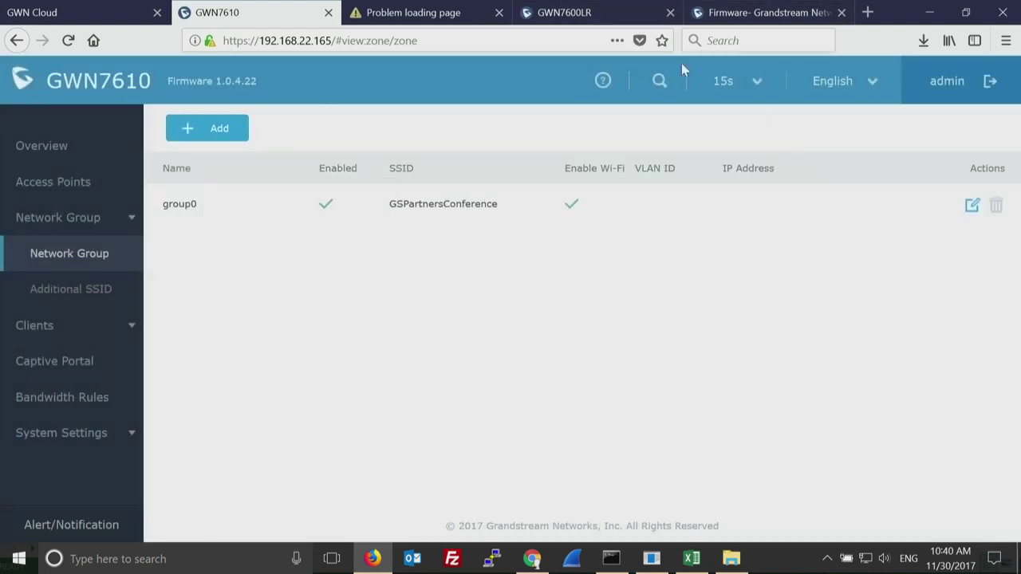
Open the Overview dashboard showing 4 APs, 2 online, and 1 client on 5G.
click(42, 152)
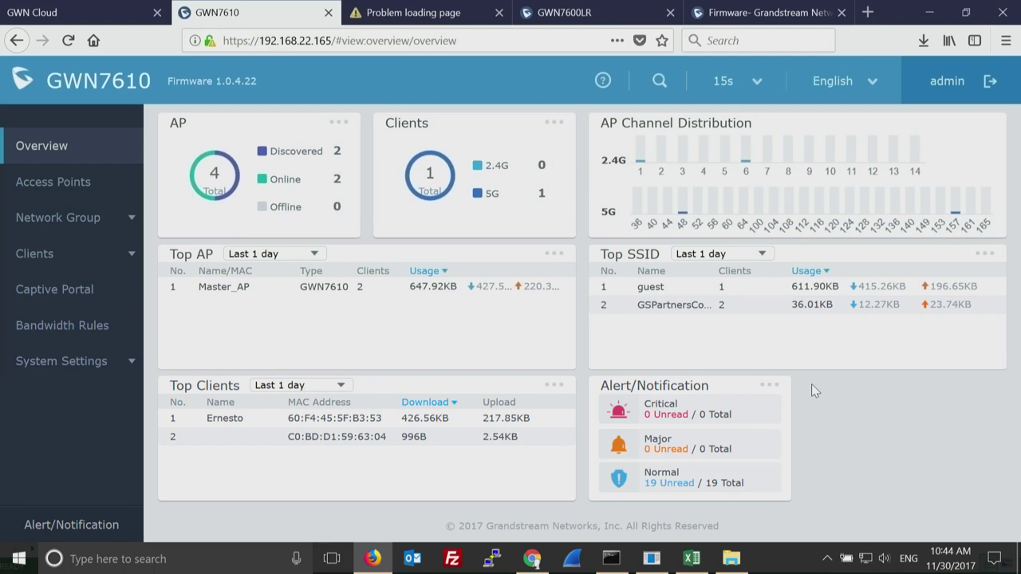
Visit Captive Portal briefly, then open Network Group's Additional SSID page listing guest in group0.
click(99, 225)
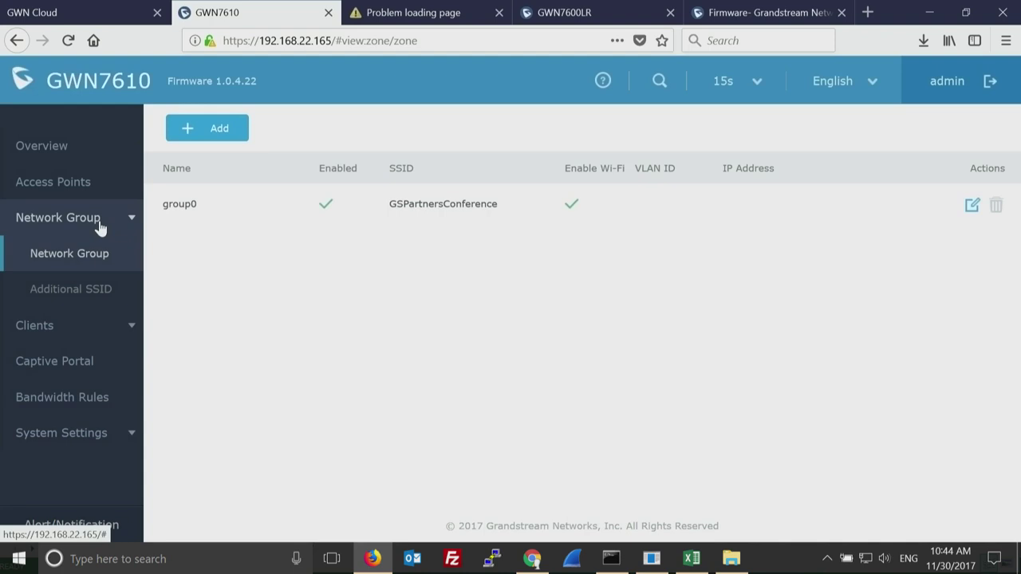
click(70, 363)
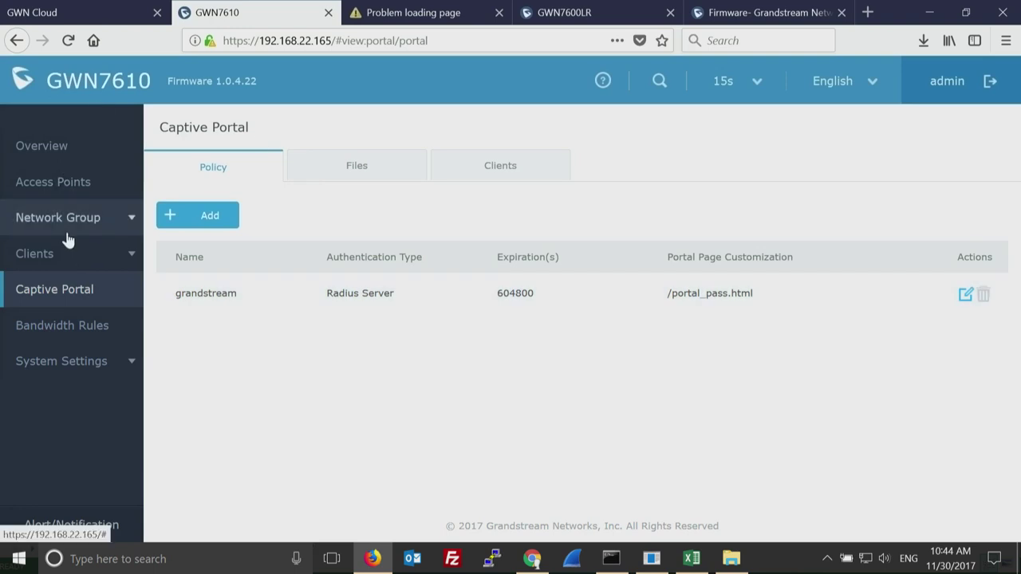
click(137, 213)
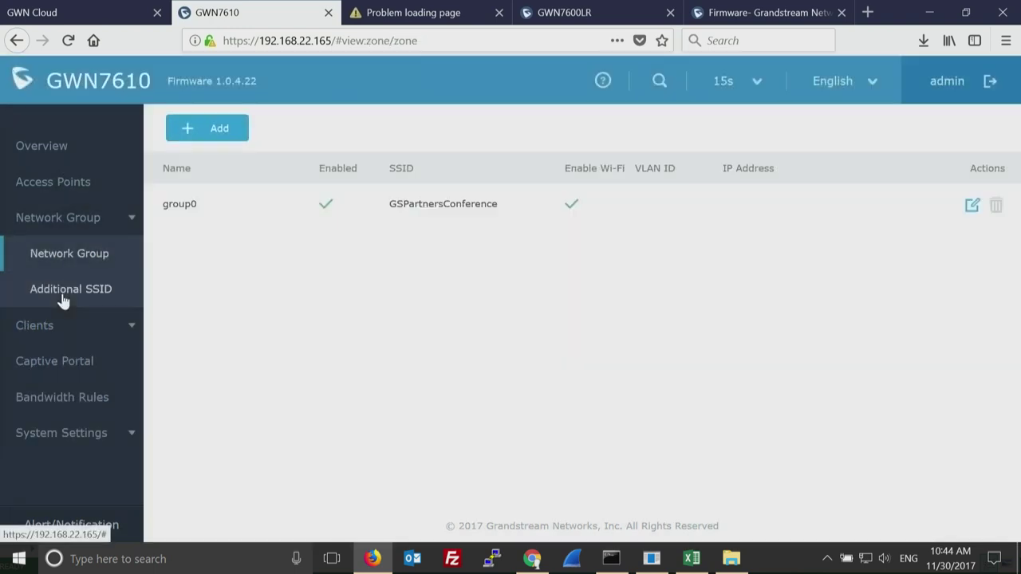
click(32, 292)
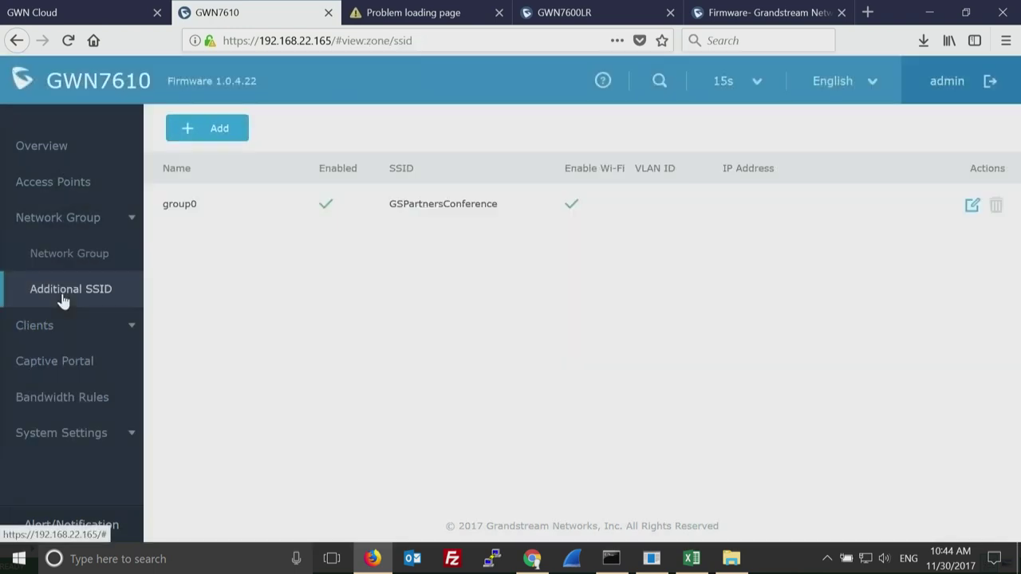
Edit the guest SSID and scroll its Wi-Fi tab to check the WPA2-PSK AES security settings.
click(971, 205)
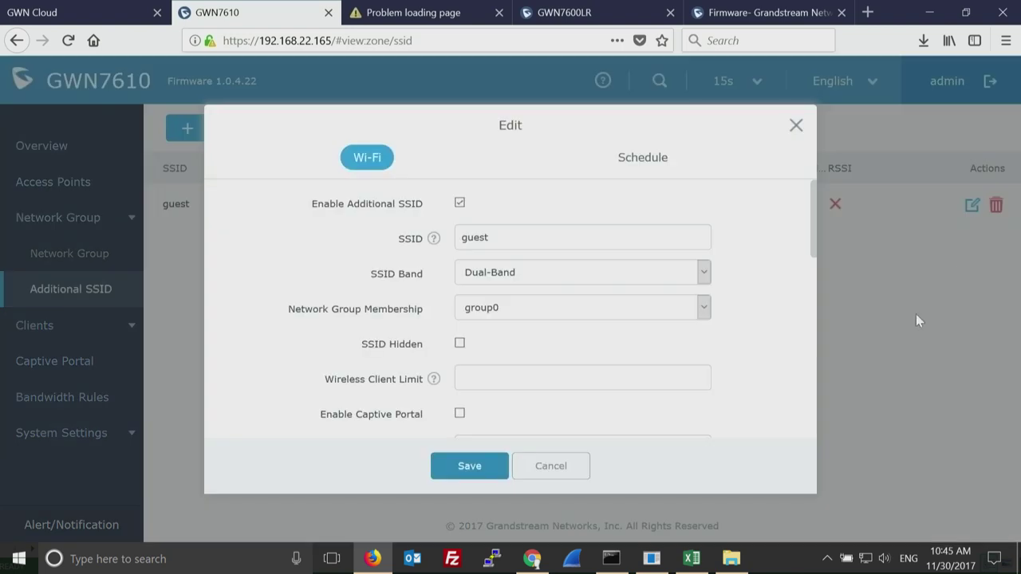
drag(814, 238, 815, 444)
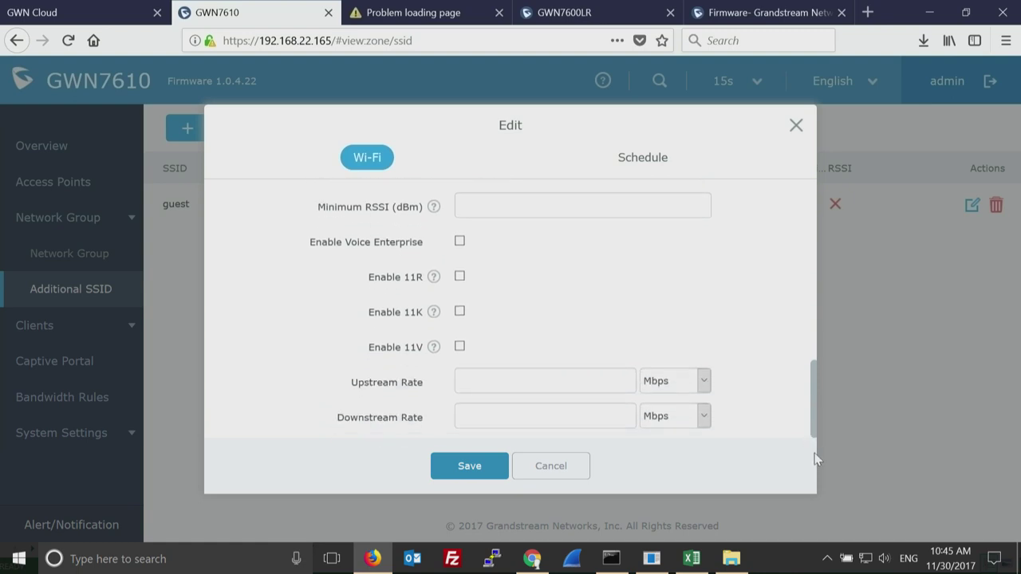
drag(818, 430, 825, 276)
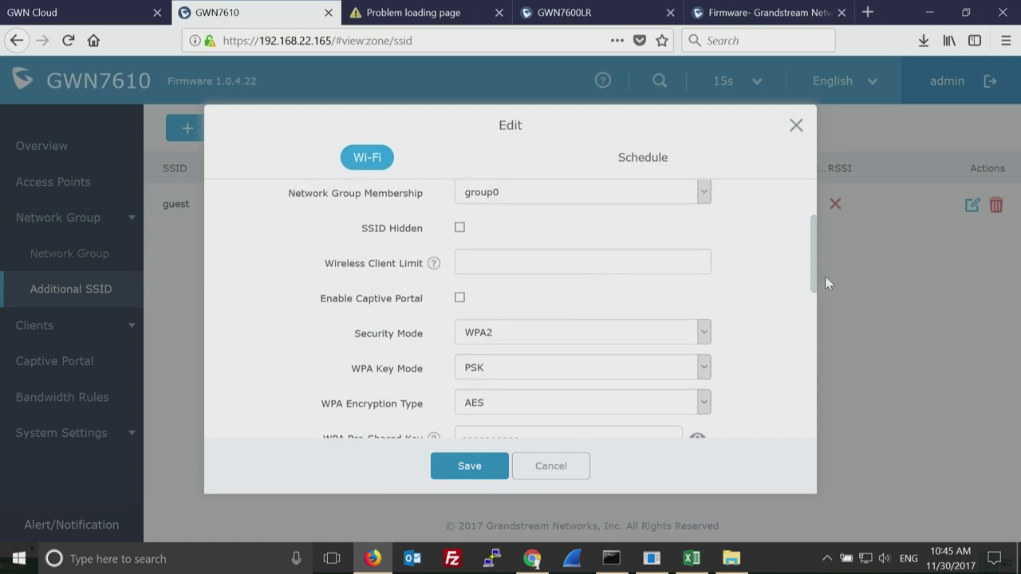